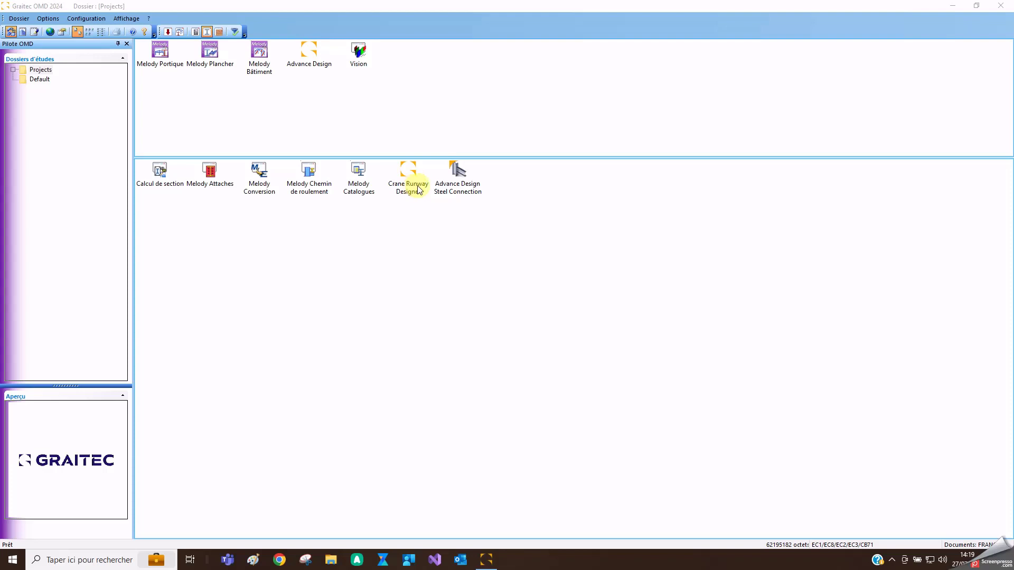
Start Melody Portique from the OMD project launcher
{"action": "double_click", "coordinate": [163, 53]}
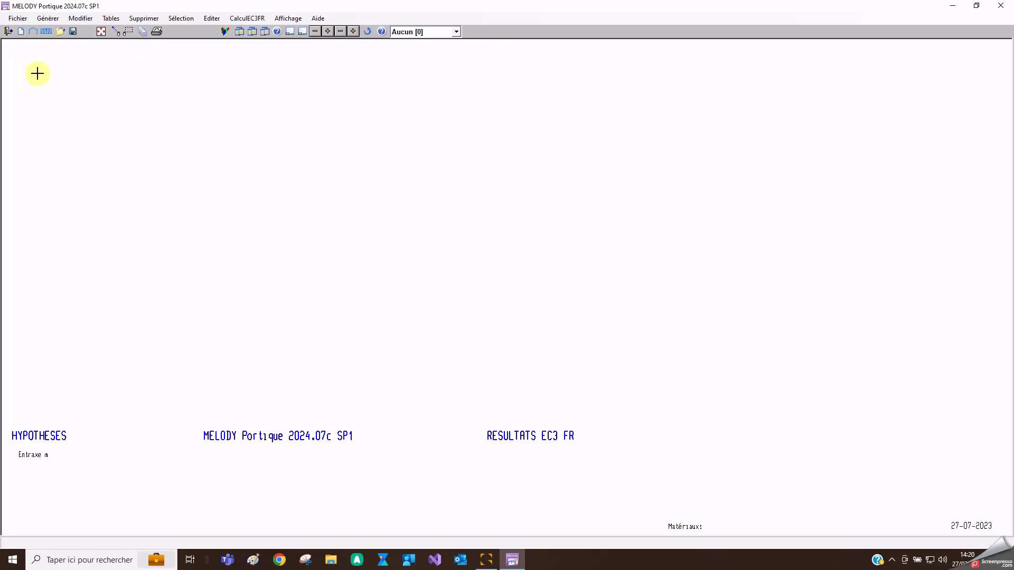
{"action": "left_click", "coordinate": [32, 32]}
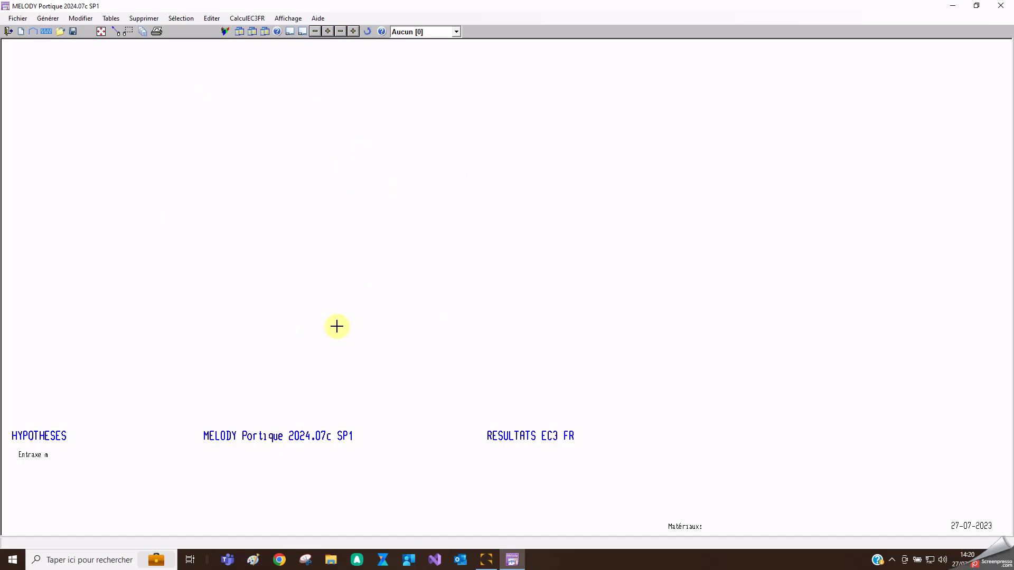
Examine the Portiques courants, Portiques-Treillis and Poutres template libraries, closing the library at the end
{"action": "left_click", "coordinate": [241, 33]}
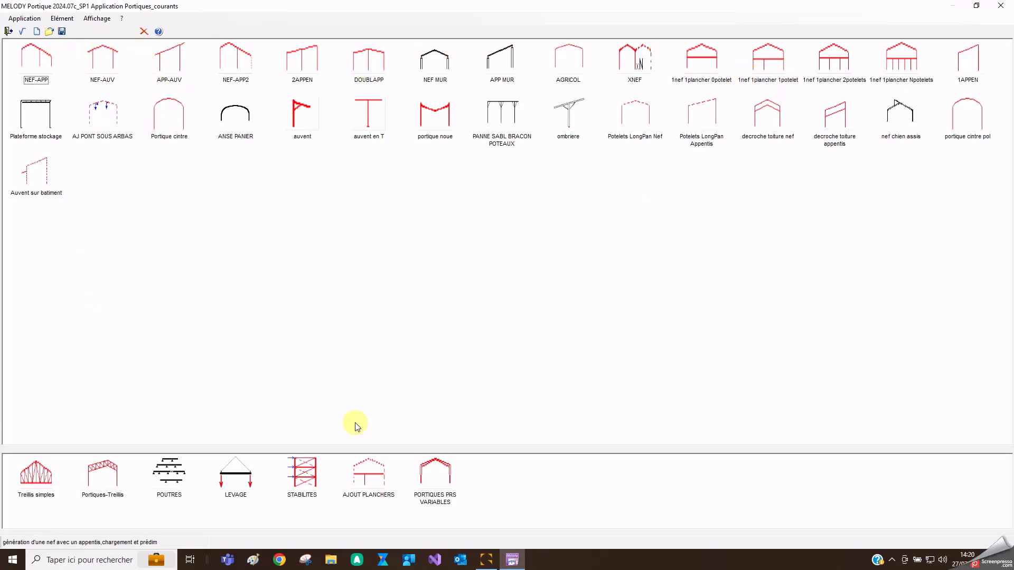
{"action": "double_click", "coordinate": [118, 472]}
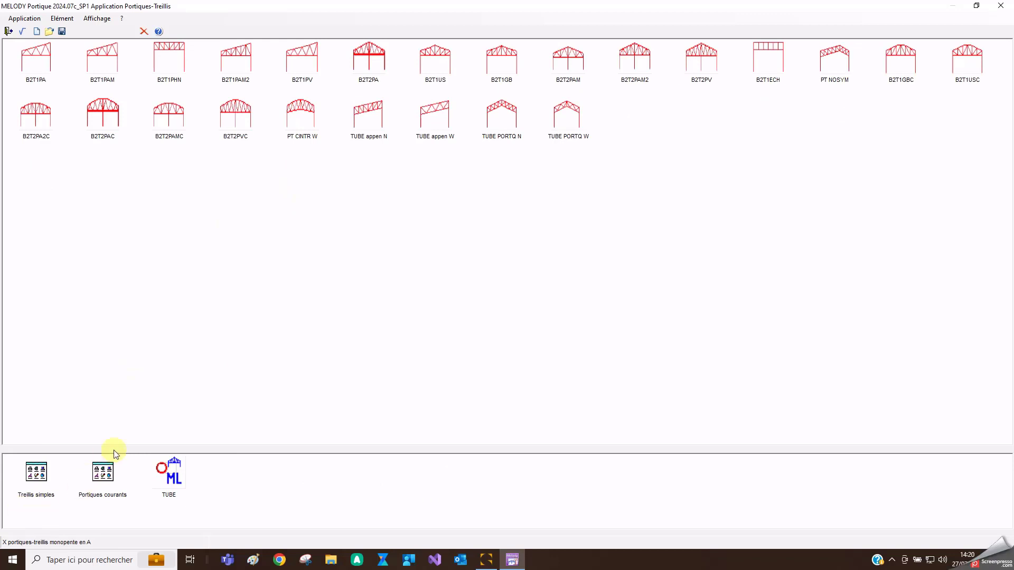
{"action": "left_click", "coordinate": [105, 477]}
{"action": "double_click", "coordinate": [105, 477]}
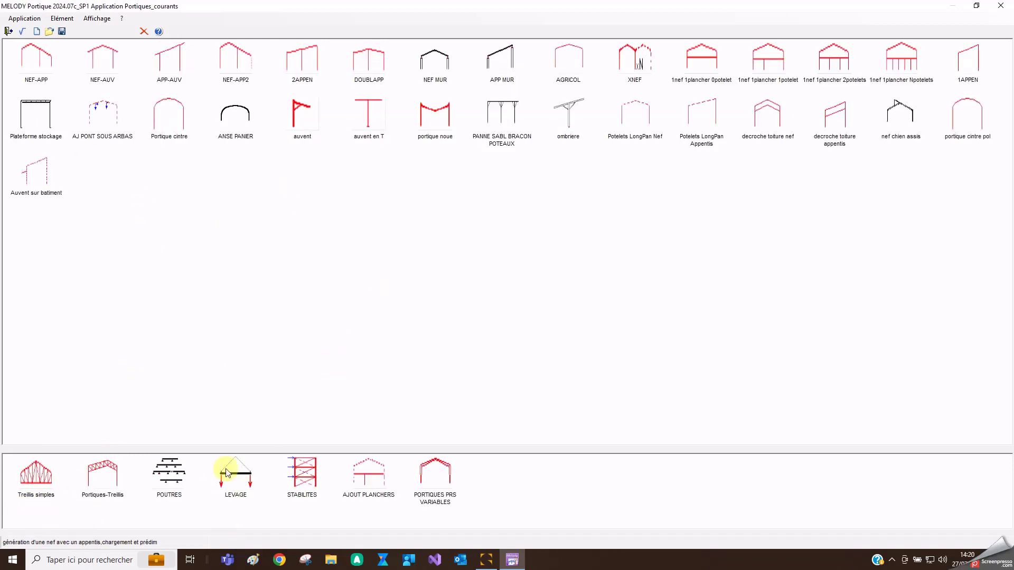
{"action": "left_click", "coordinate": [170, 474]}
{"action": "double_click", "coordinate": [170, 473]}
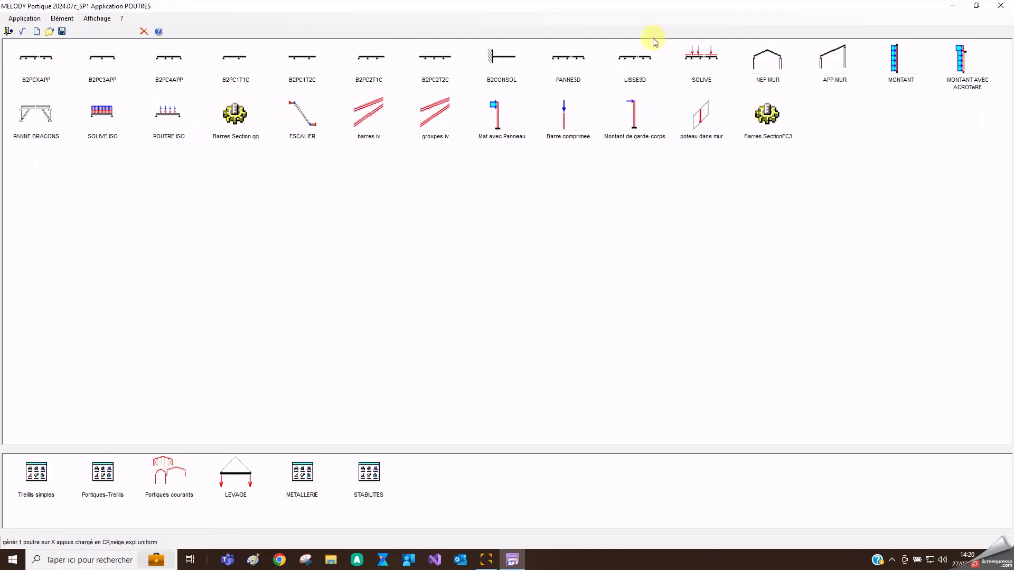
{"action": "left_click", "coordinate": [8, 33]}
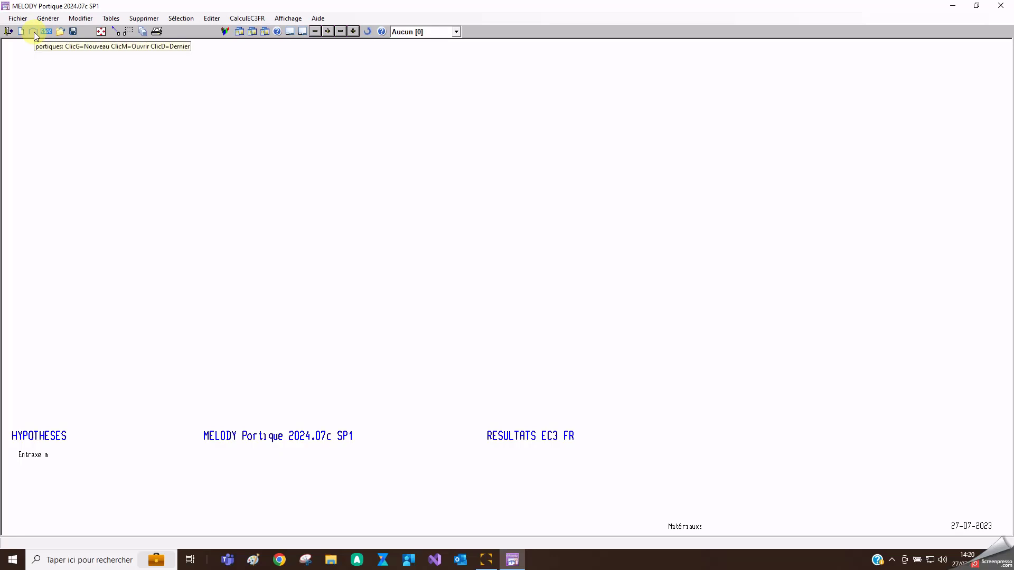
Start a new nave in the frame generator with a span of 20 m
{"action": "left_click", "coordinate": [33, 32]}
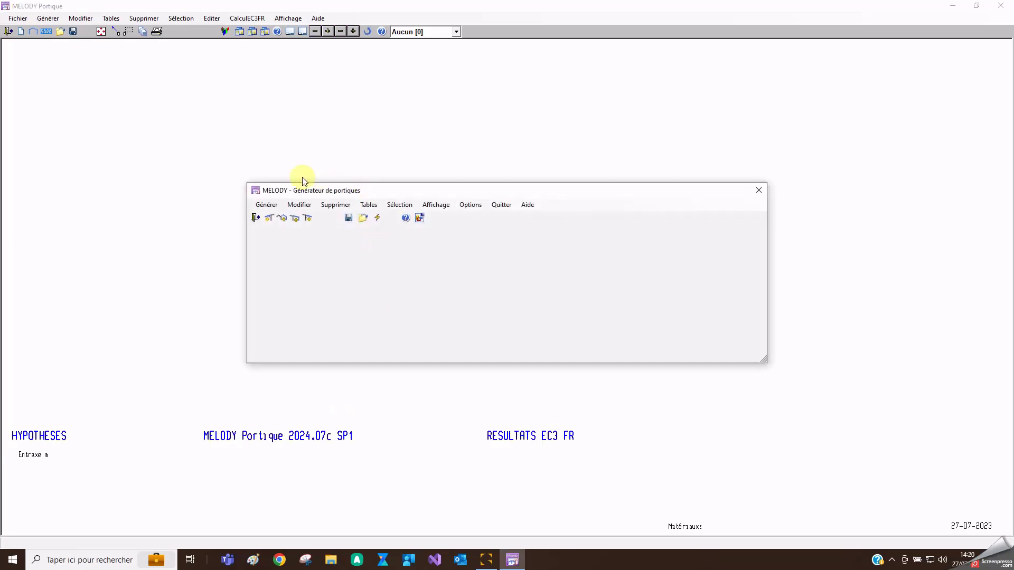
{"action": "left_click_drag", "start_coordinate": [420, 190], "coordinate": [256, 178]}
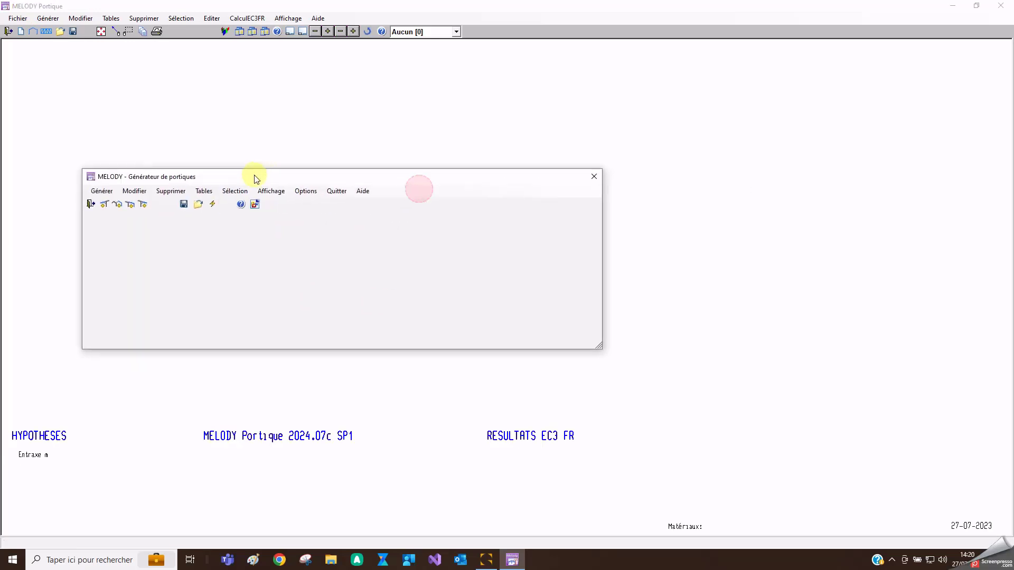
{"action": "left_click", "coordinate": [119, 206]}
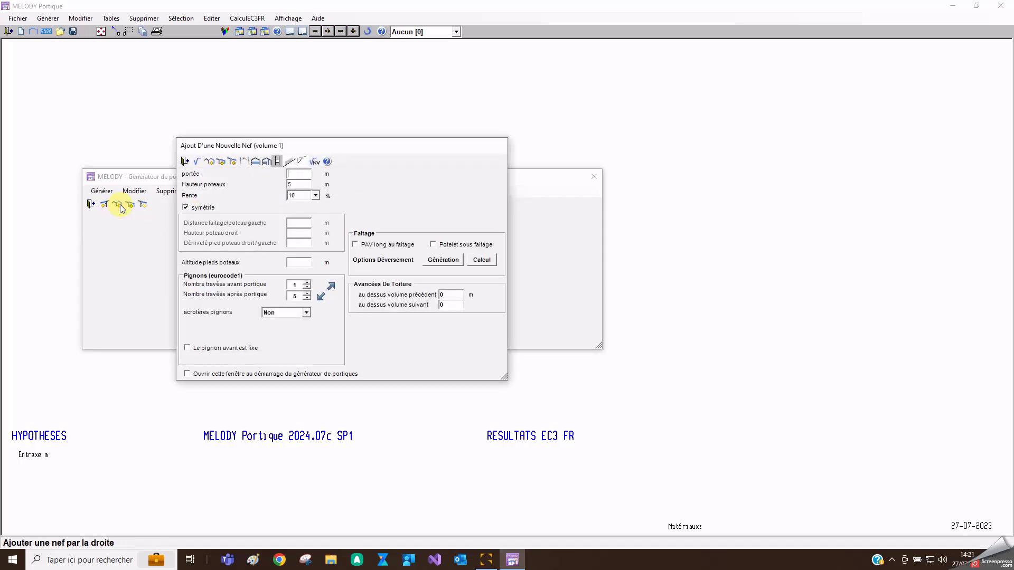
{"action": "type", "text": "20"}
Examine the nave's roof slope, its symmetry option and the number of bays before and after the frame
{"action": "left_click", "coordinate": [303, 195]}
{"action": "double_click", "coordinate": [289, 195]}
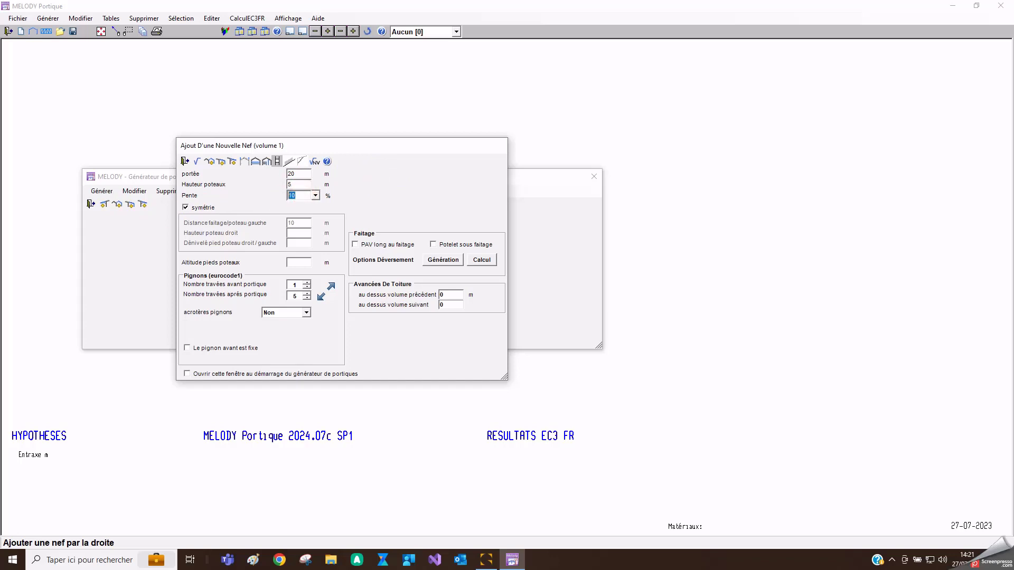
{"action": "left_click", "coordinate": [185, 208]}
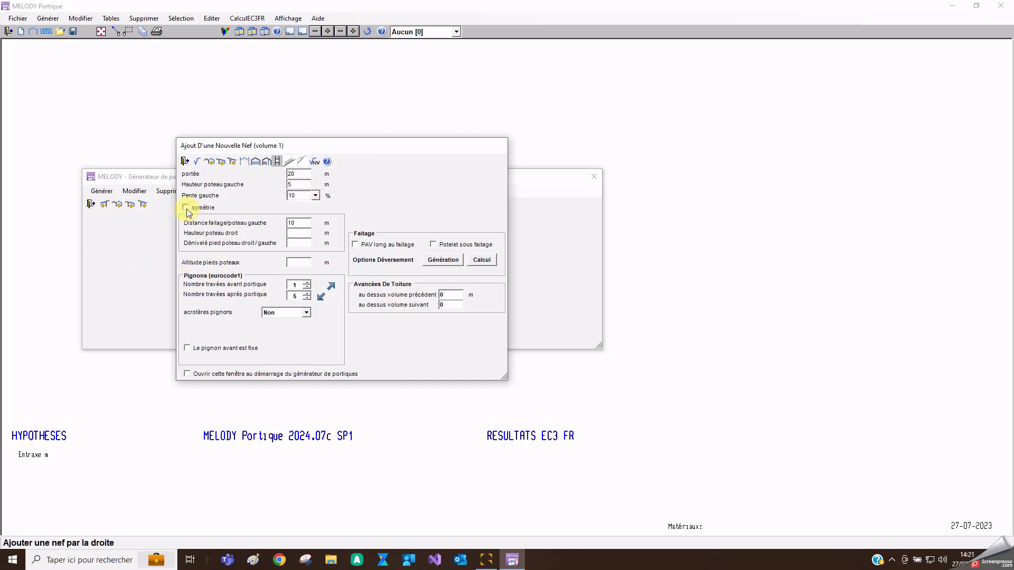
{"action": "left_click", "coordinate": [189, 210]}
{"action": "double_click", "coordinate": [295, 285]}
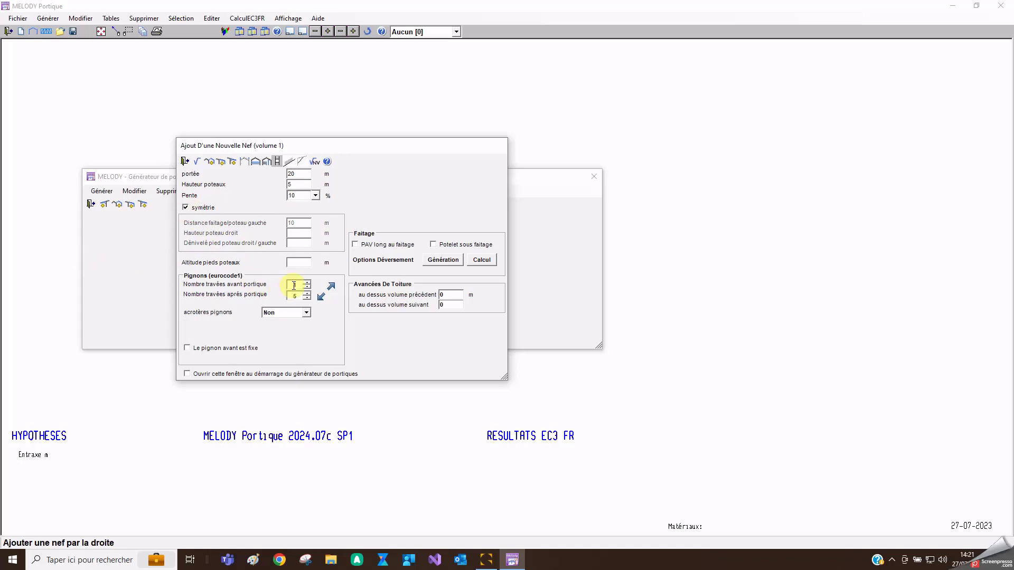
{"action": "double_click", "coordinate": [294, 295]}
{"action": "double_click", "coordinate": [293, 296]}
{"action": "double_click", "coordinate": [300, 284]}
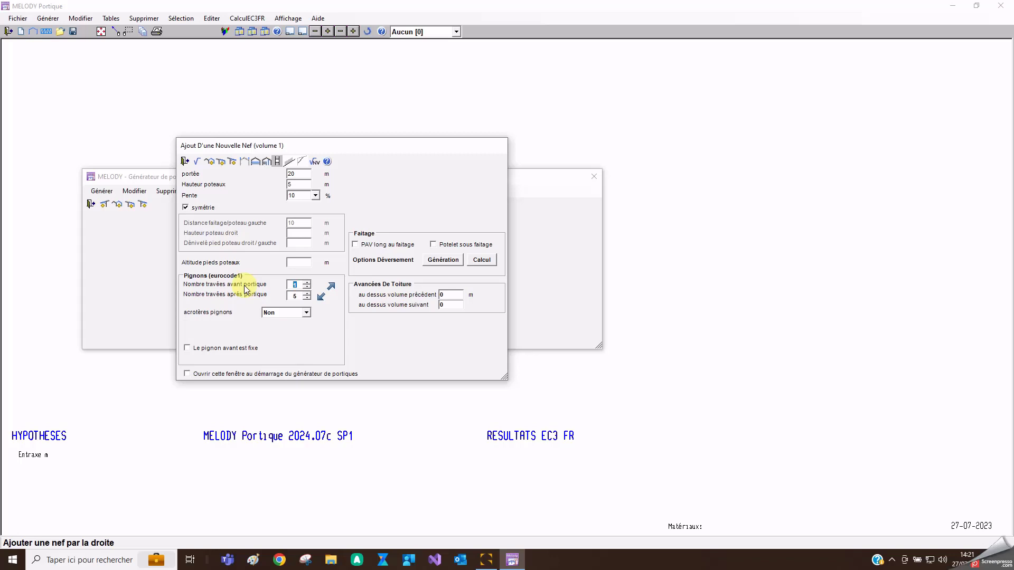
Generate the nave and add a lean-to with a 10 m span as volume 2
{"action": "left_click", "coordinate": [221, 162]}
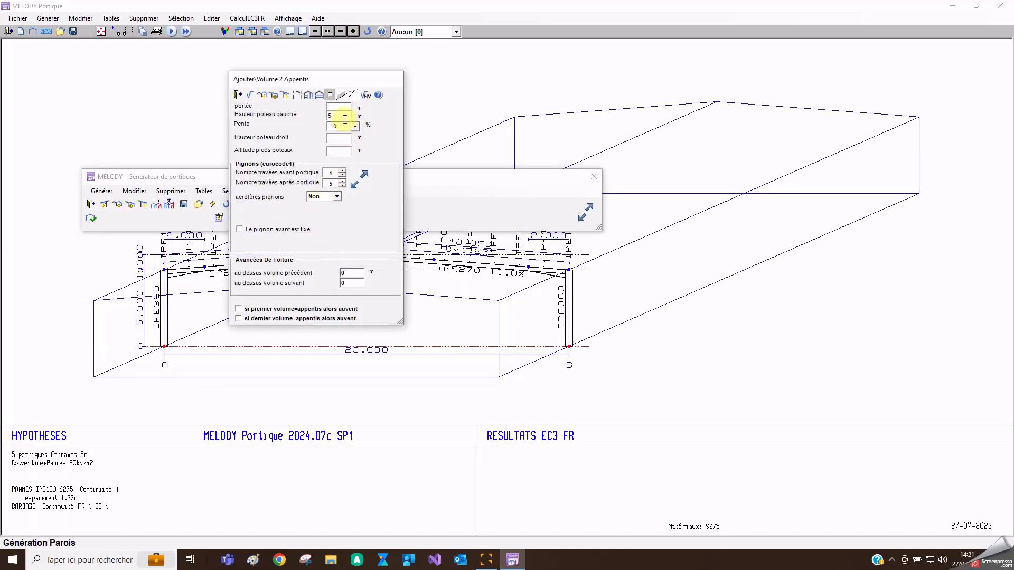
{"action": "left_click", "coordinate": [339, 107]}
{"action": "type", "text": "10"}
{"action": "key", "text": "Return"}
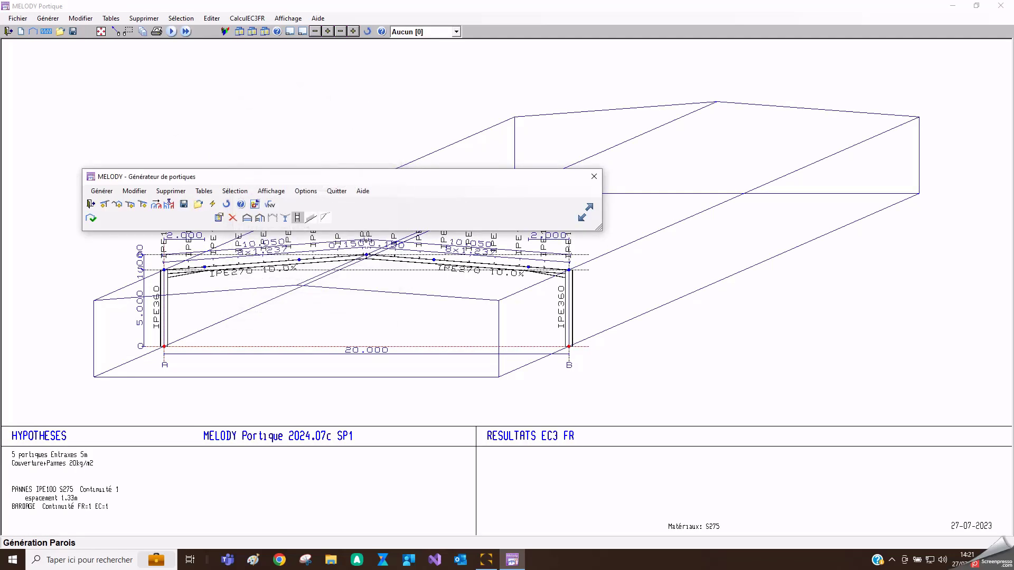
Add a façade parapet on line 1, defined by an altitude of 7.5 m
{"action": "left_click", "coordinate": [275, 219]}
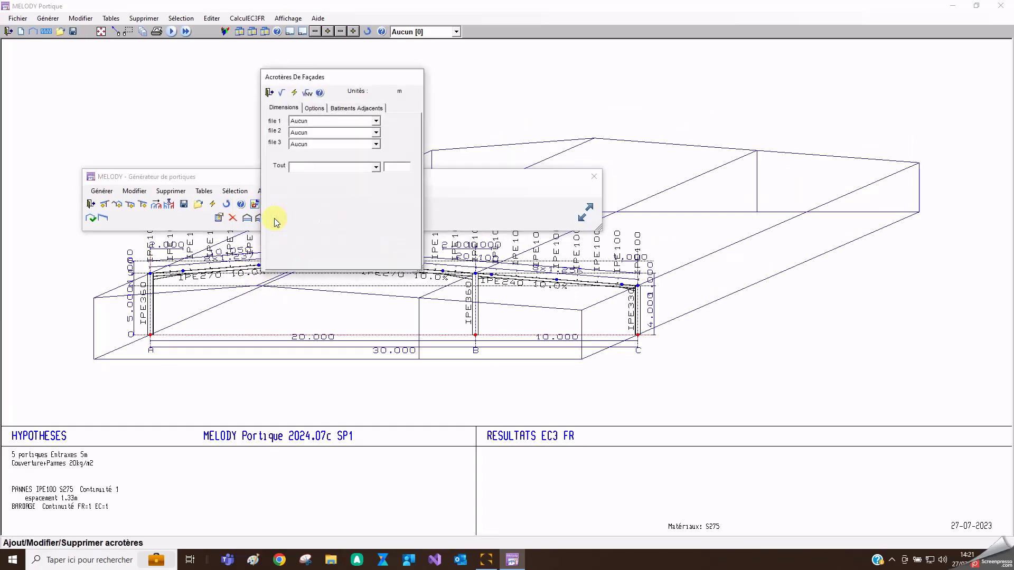
{"action": "left_click", "coordinate": [311, 121]}
{"action": "left_click", "coordinate": [304, 138]}
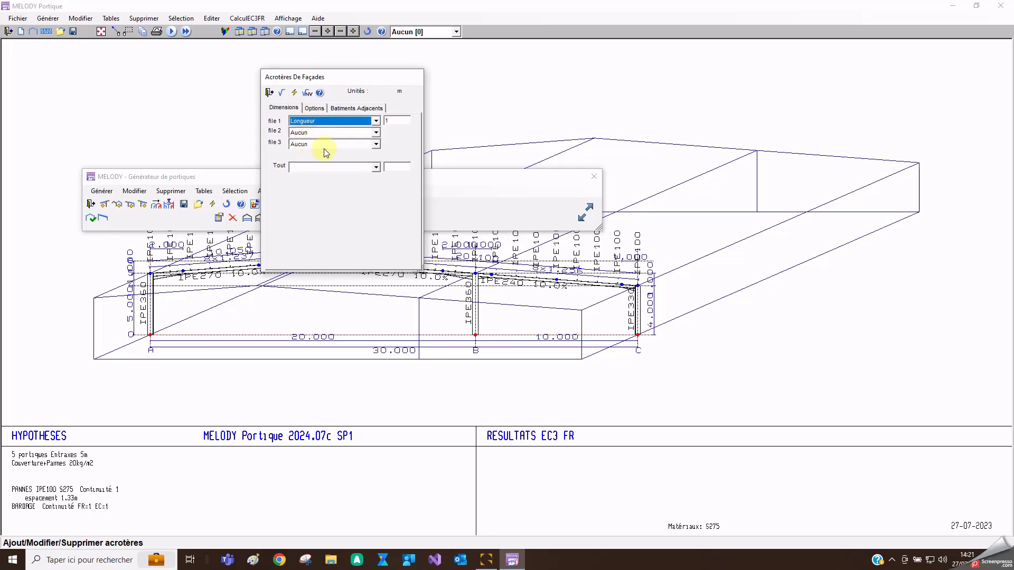
{"action": "left_click", "coordinate": [401, 118]}
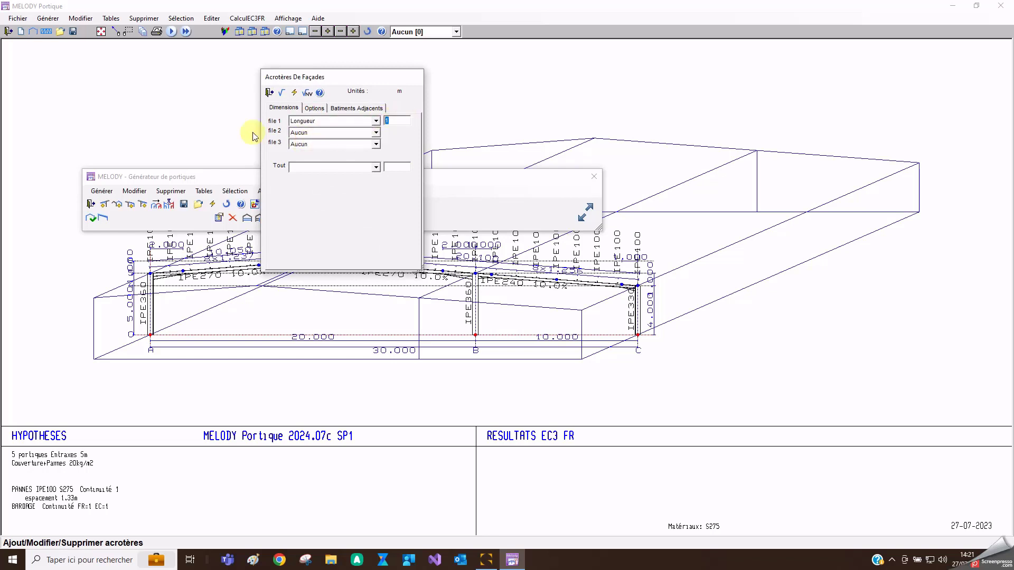
{"action": "left_click", "coordinate": [310, 122]}
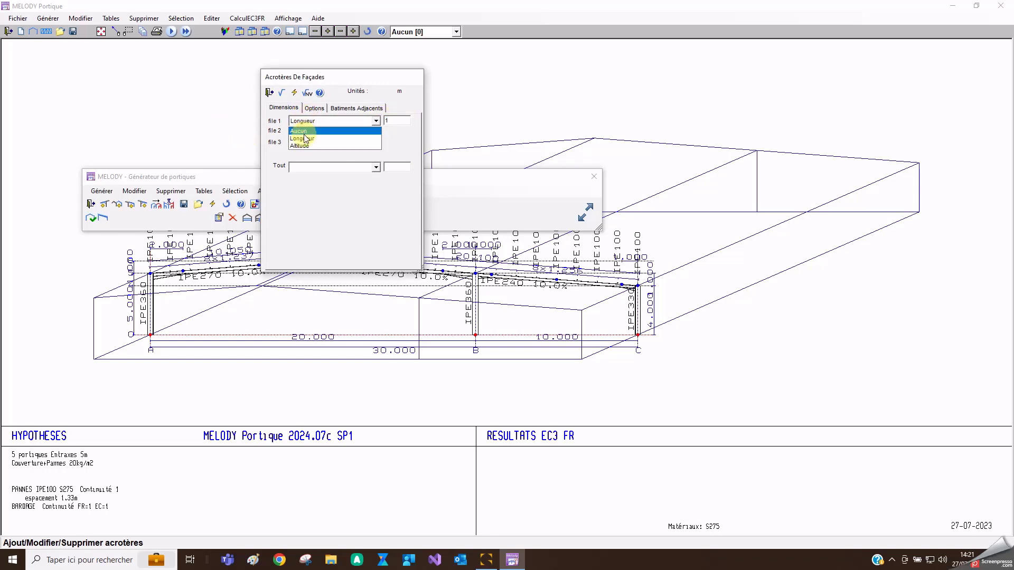
{"action": "left_click", "coordinate": [298, 145]}
{"action": "left_click", "coordinate": [394, 121]}
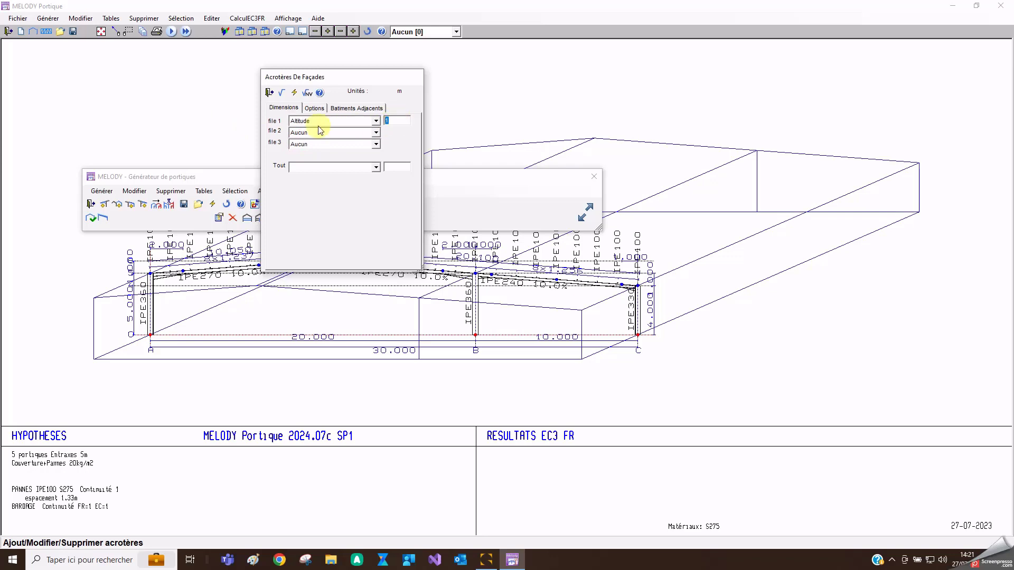
{"action": "type", "text": "7.5"}
{"action": "left_click", "coordinate": [282, 97]}
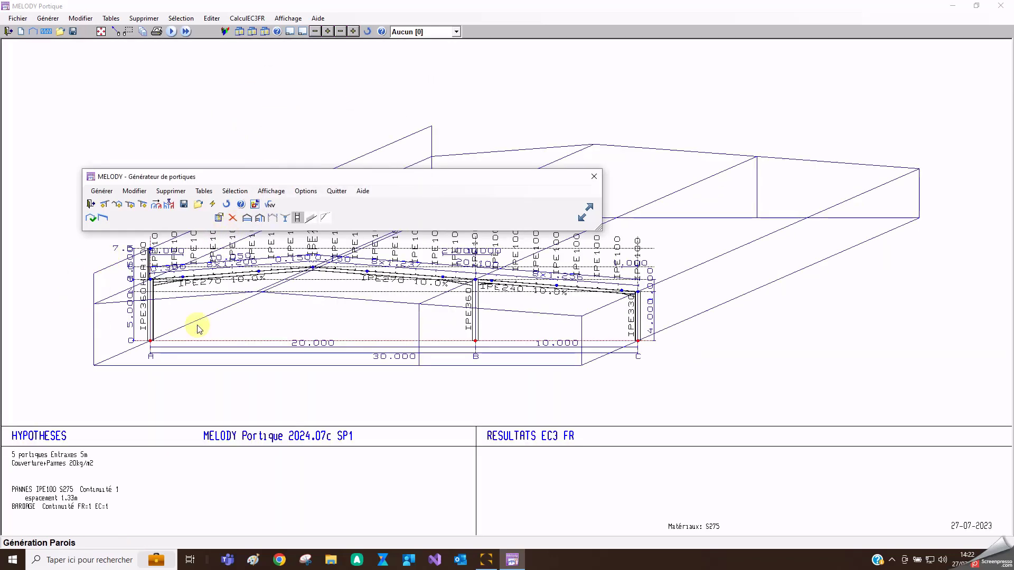
Give the nave (volume 1) gable parapets defined by an altitude of 7.5 m
{"action": "double_click", "coordinate": [91, 218]}
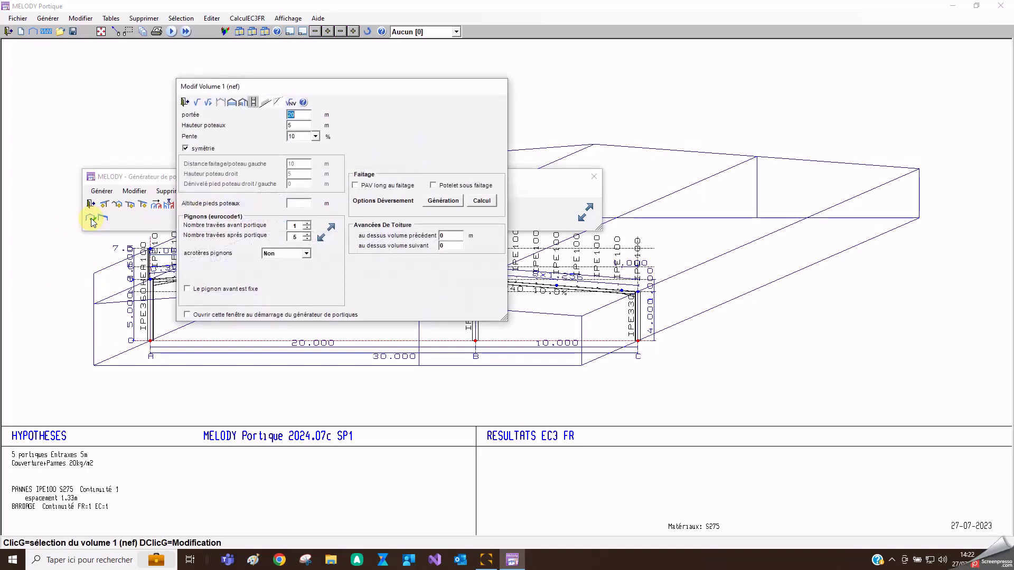
{"action": "left_click", "coordinate": [282, 253]}
{"action": "left_click", "coordinate": [285, 270]}
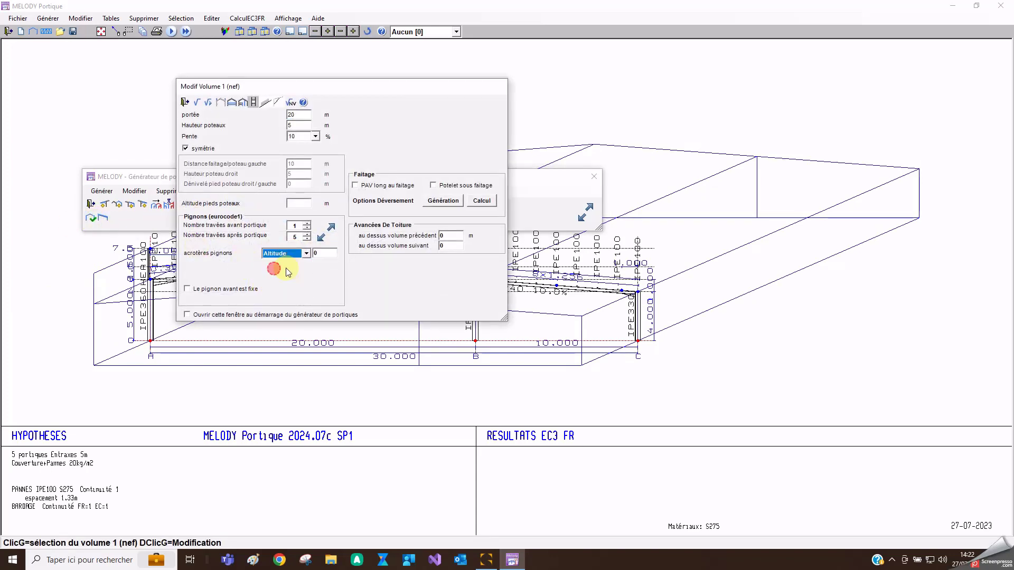
{"action": "key", "text": "Tab"}
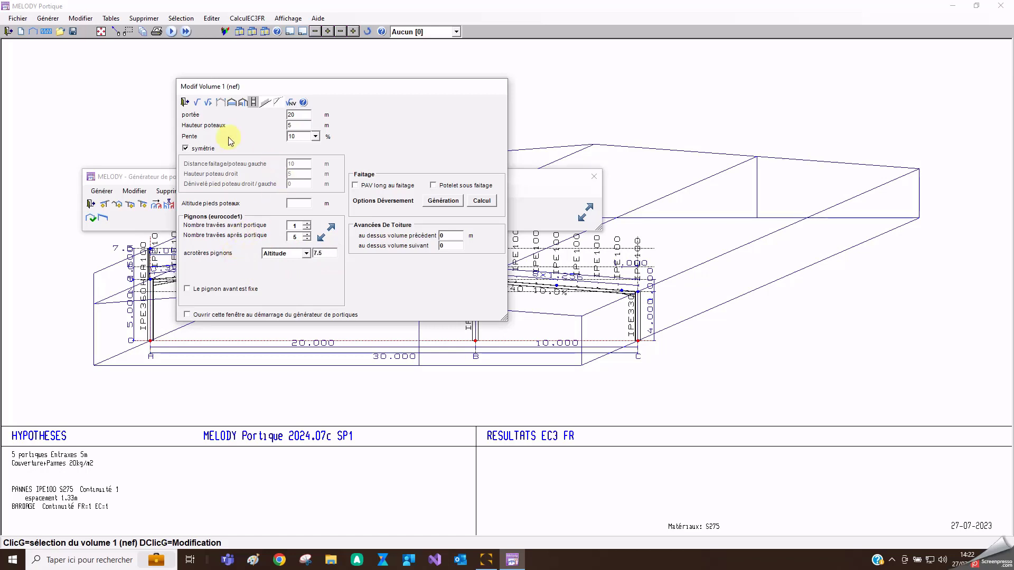
{"action": "left_click", "coordinate": [197, 103]}
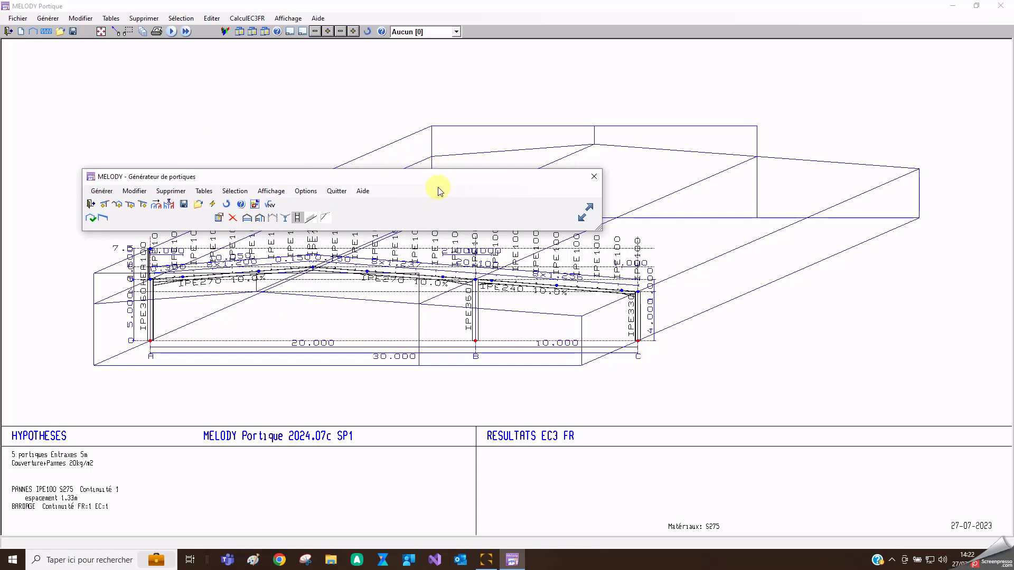
Move the generator window clear of the frame and hide the purlin labels, keeping the column and rafter profile names shown
{"action": "left_click_drag", "start_coordinate": [349, 178], "coordinate": [370, 94]}
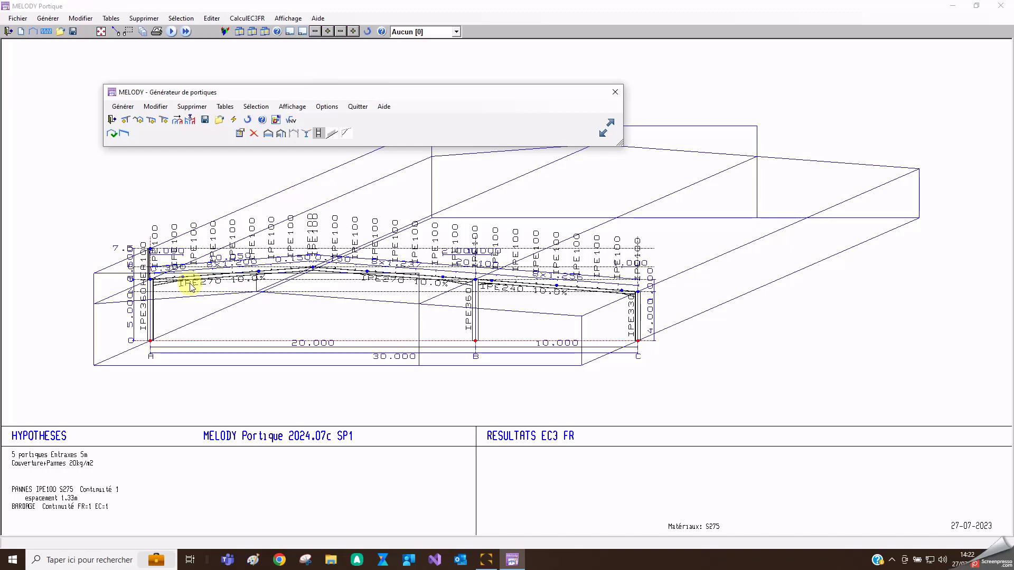
{"action": "key", "text": "p"}
{"action": "key", "text": "p"}
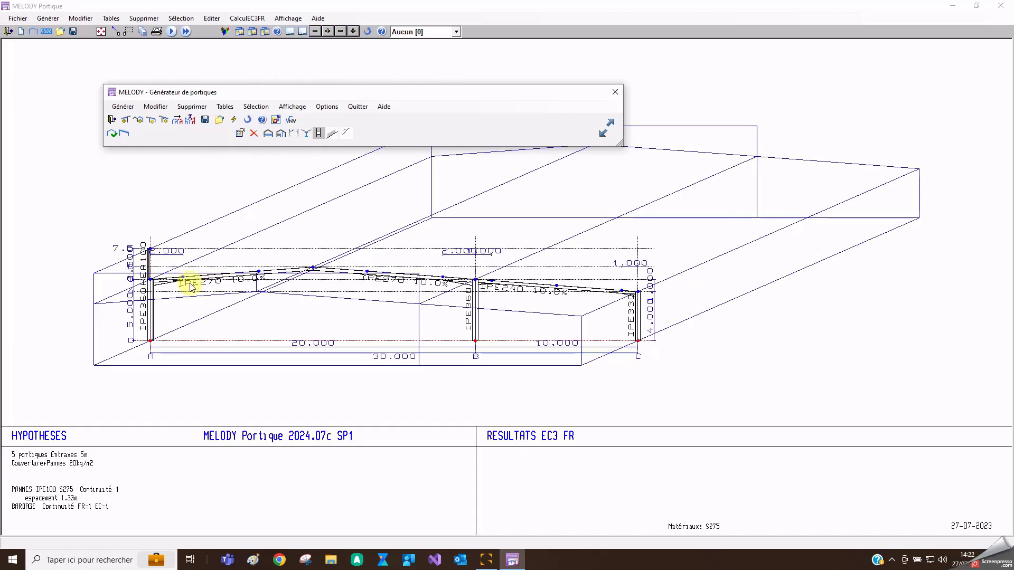
{"action": "key", "text": "p"}
{"action": "key", "text": "p"}
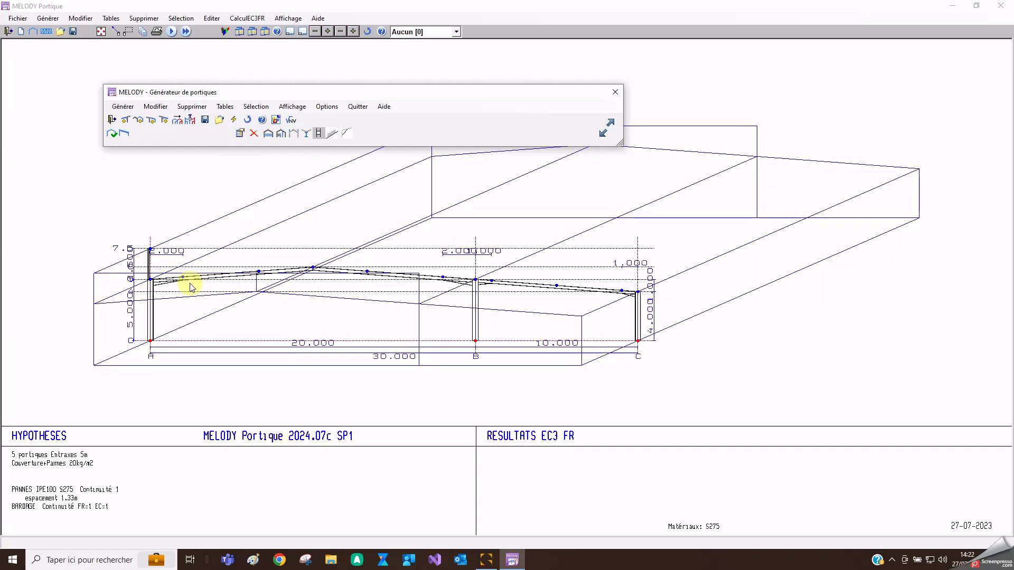
{"action": "key", "text": "p"}
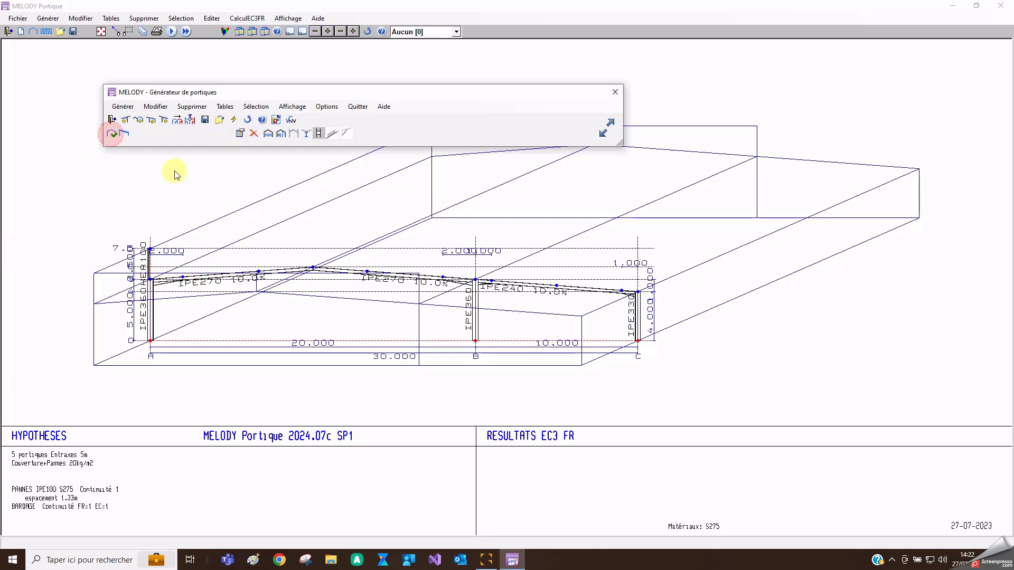
Add a floor to the nave (volume 1) with its position set to complet
{"action": "left_click", "coordinate": [268, 134]}
{"action": "left_click", "coordinate": [205, 89]}
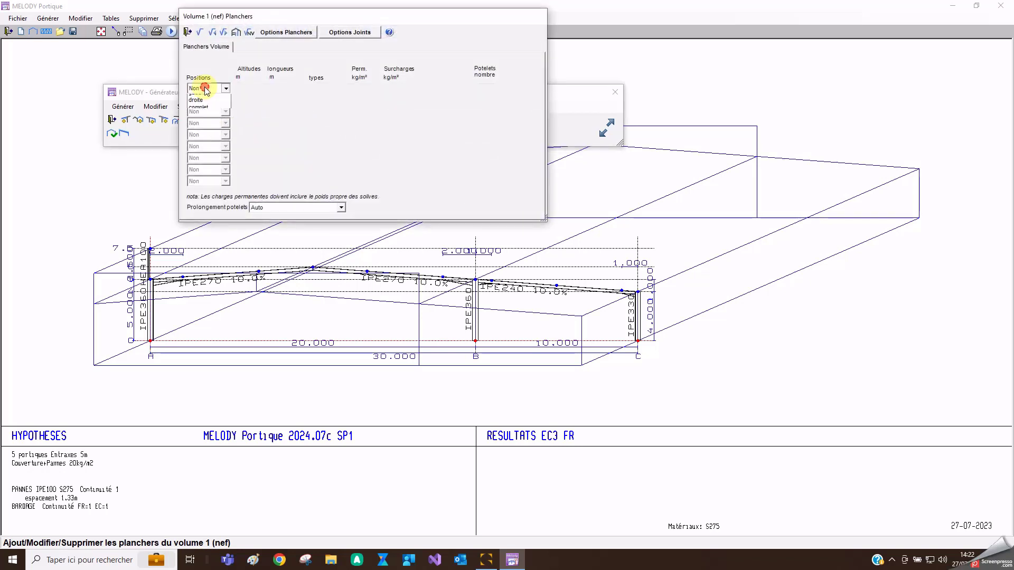
{"action": "left_click", "coordinate": [211, 106]}
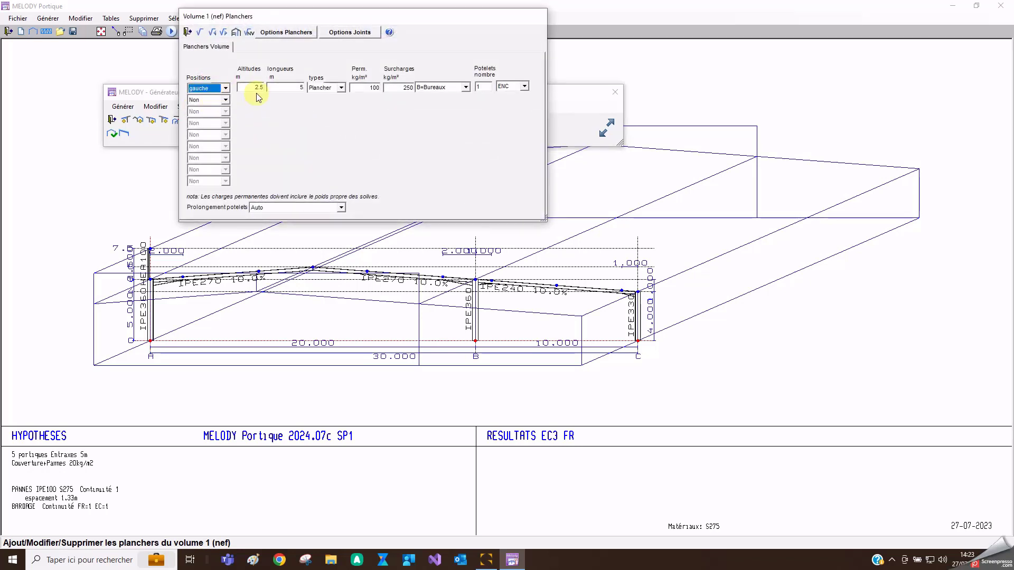
{"action": "left_click", "coordinate": [210, 89]}
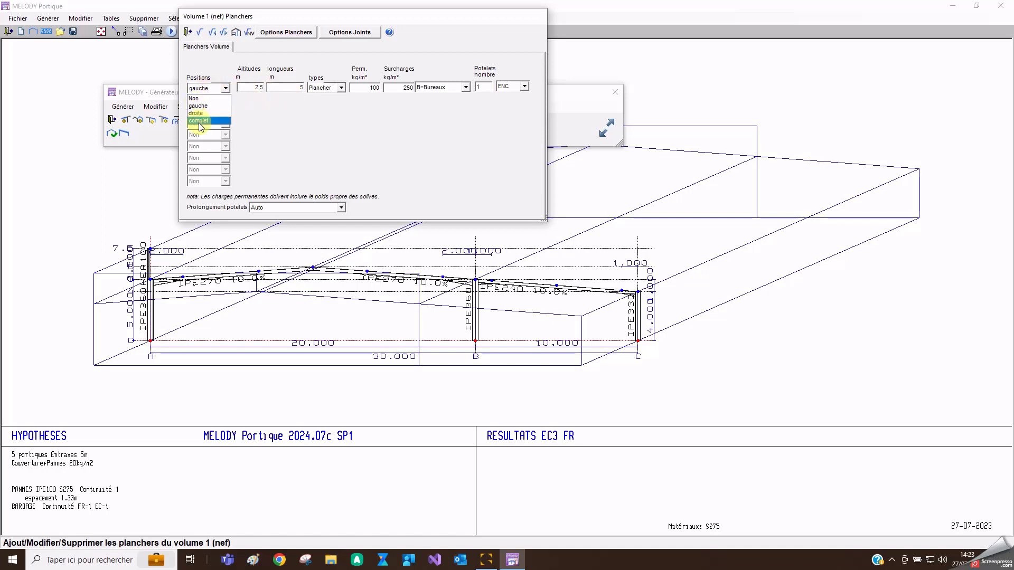
{"action": "left_click", "coordinate": [203, 121]}
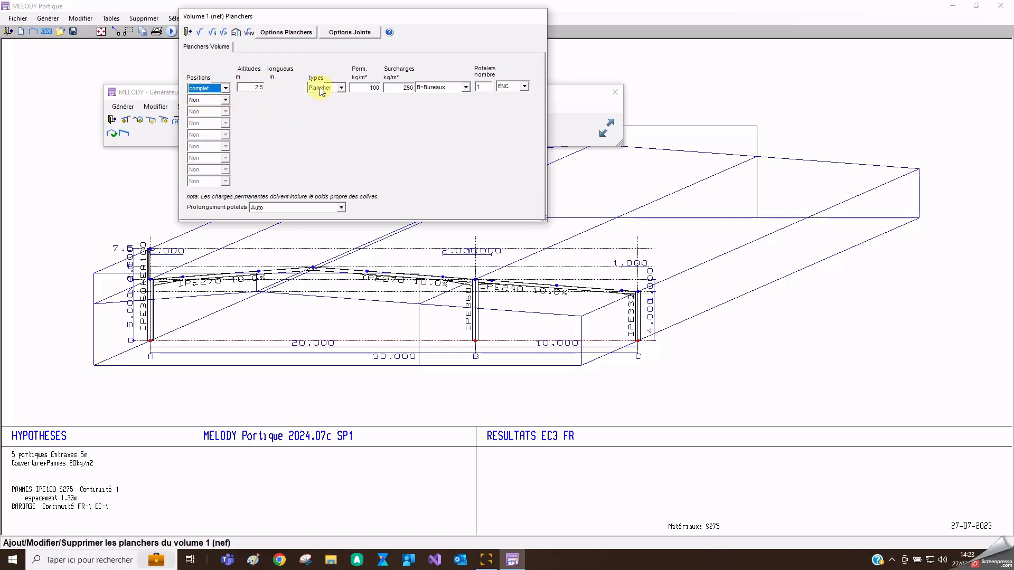
Check the floor's permanent and live loads, set the number of posts to 2 and keep their ENC connection type
{"action": "left_click", "coordinate": [359, 88]}
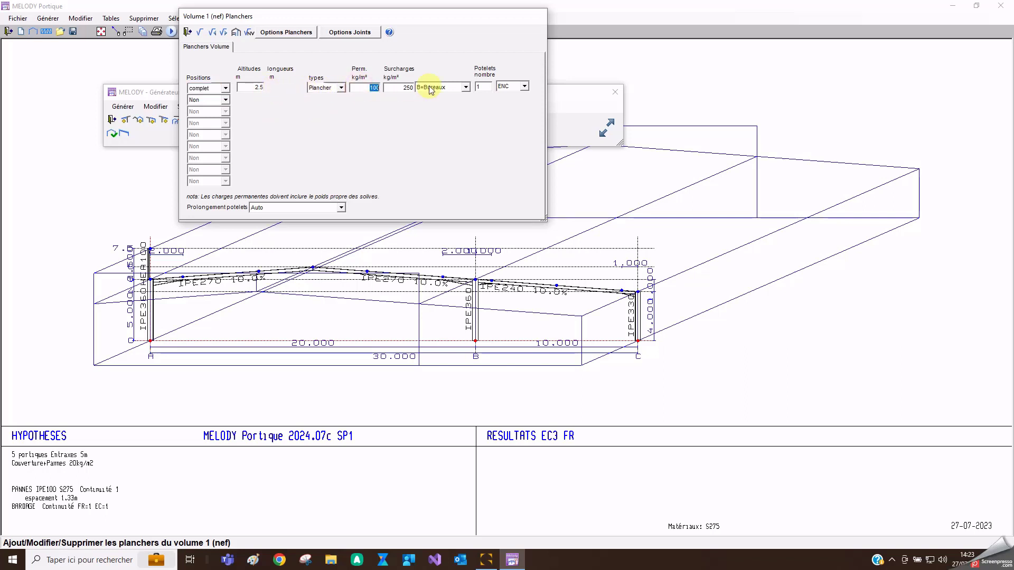
{"action": "key", "text": "Tab"}
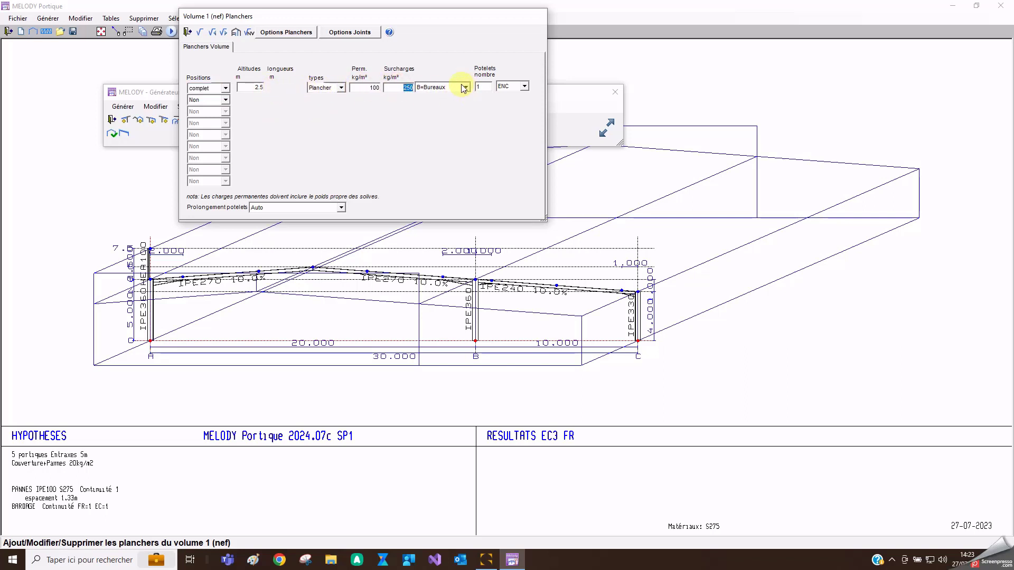
{"action": "double_click", "coordinate": [487, 86]}
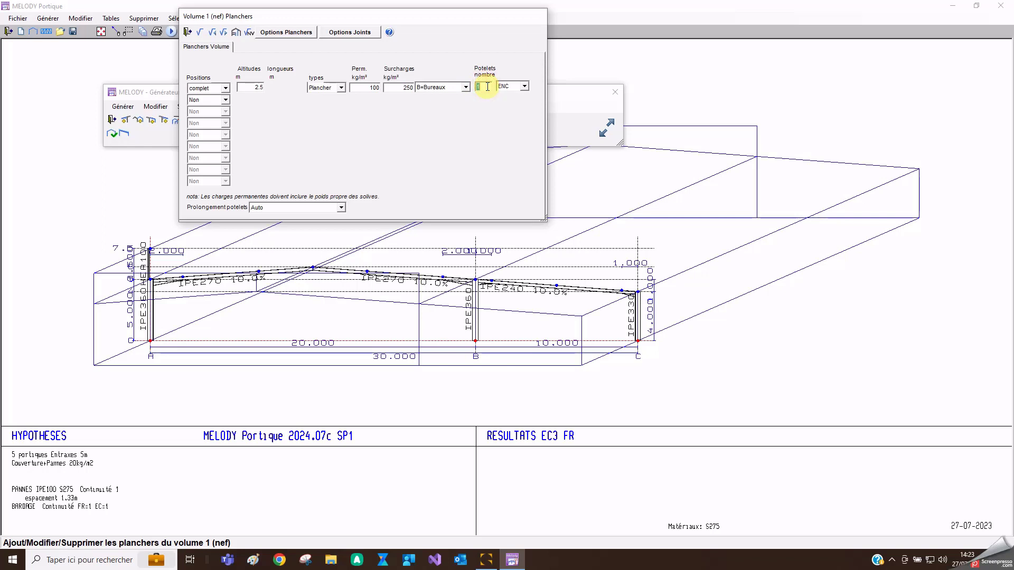
{"action": "type", "text": "2"}
{"action": "left_click", "coordinate": [526, 86]}
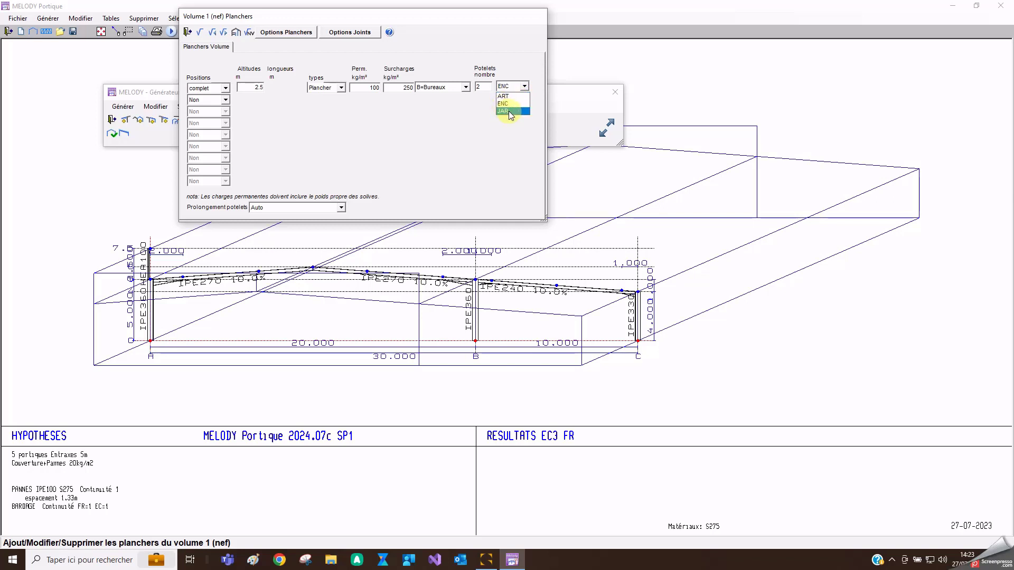
{"action": "left_click", "coordinate": [438, 164]}
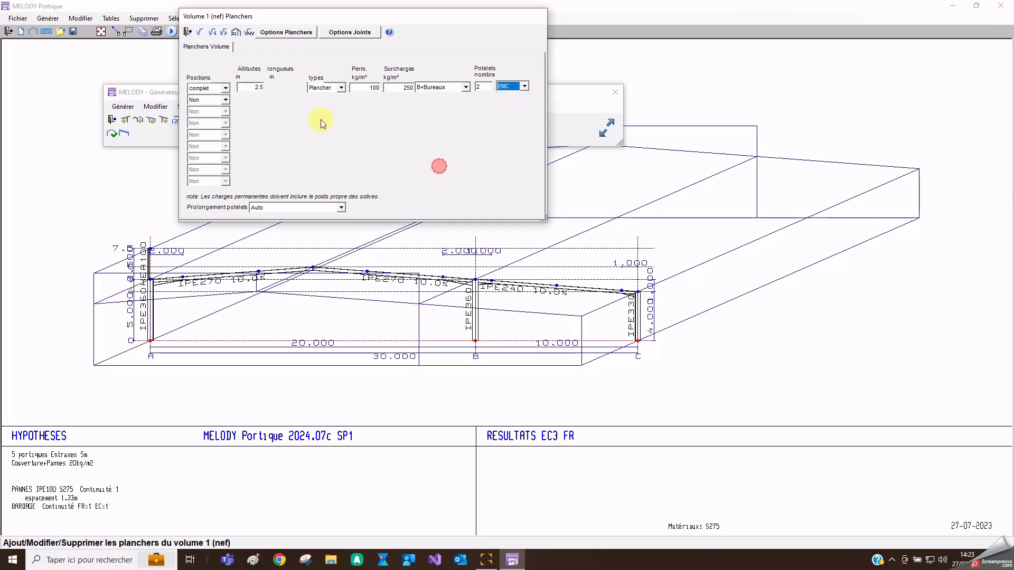
Set the floor options to one live-load case per type of use (un cas de surcharge par type d'exploitation) and generate the floor
{"action": "left_click", "coordinate": [288, 33]}
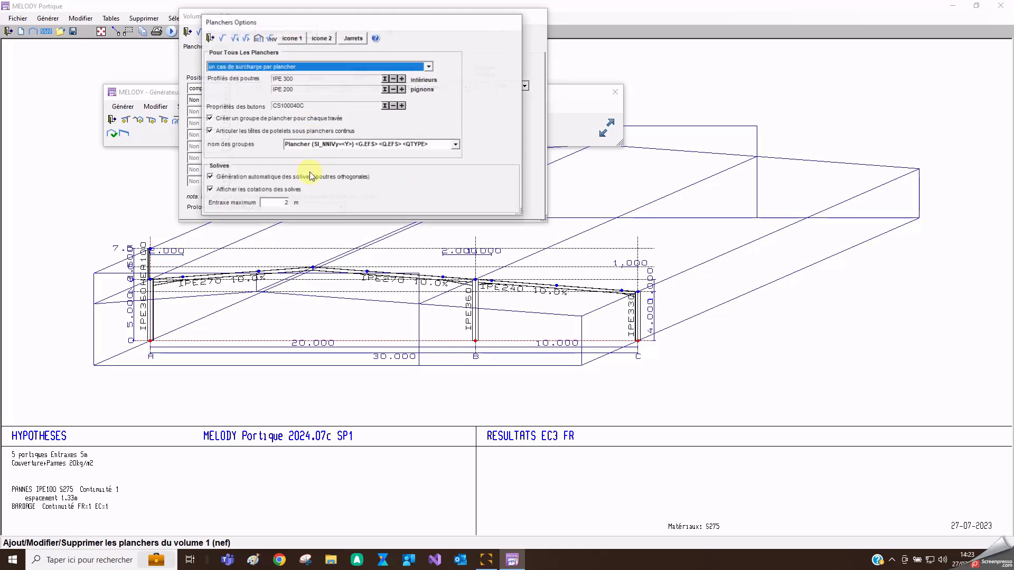
{"action": "left_click", "coordinate": [271, 67]}
{"action": "left_click", "coordinate": [264, 79]}
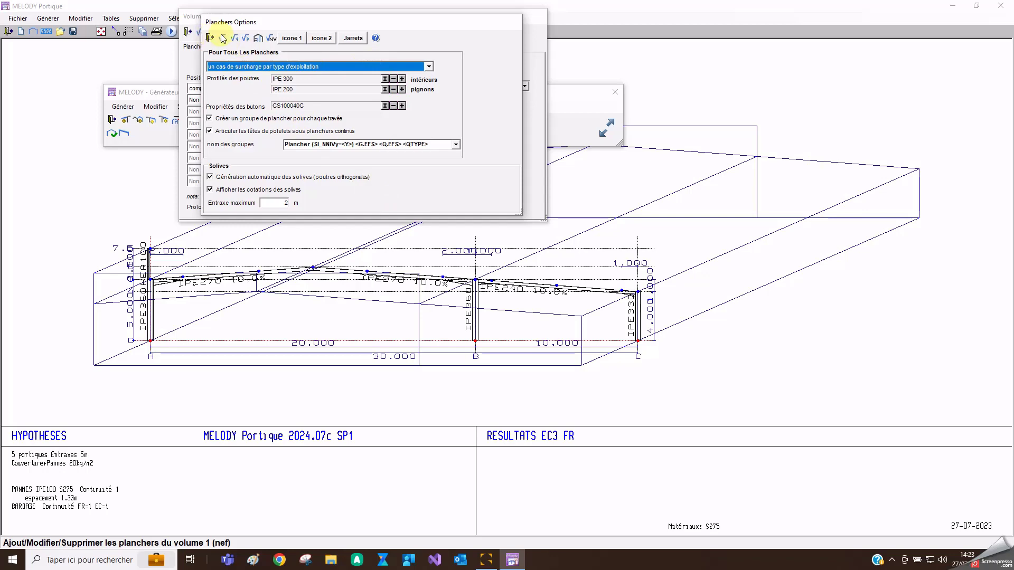
{"action": "left_click", "coordinate": [223, 38]}
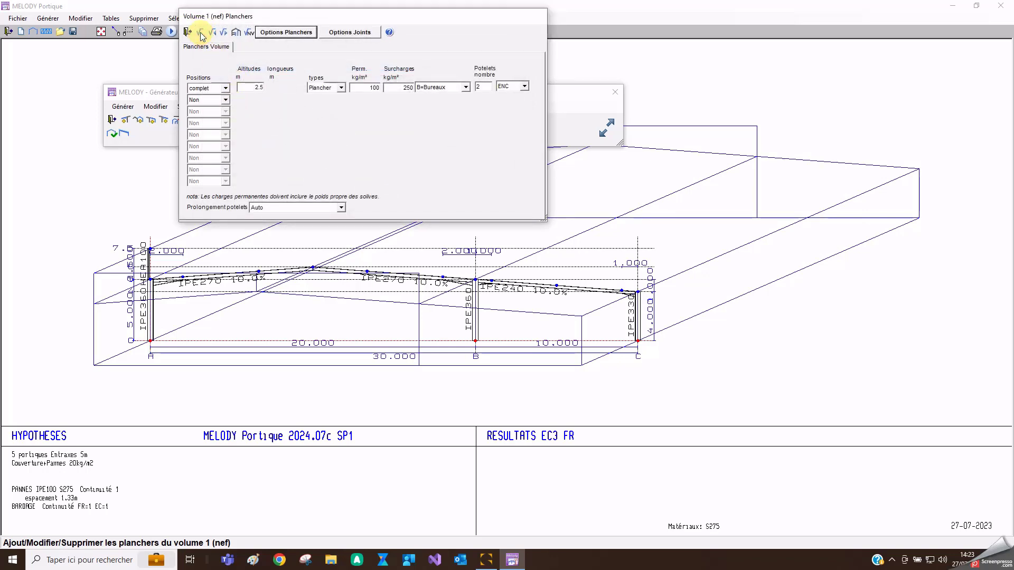
{"action": "left_click", "coordinate": [200, 34]}
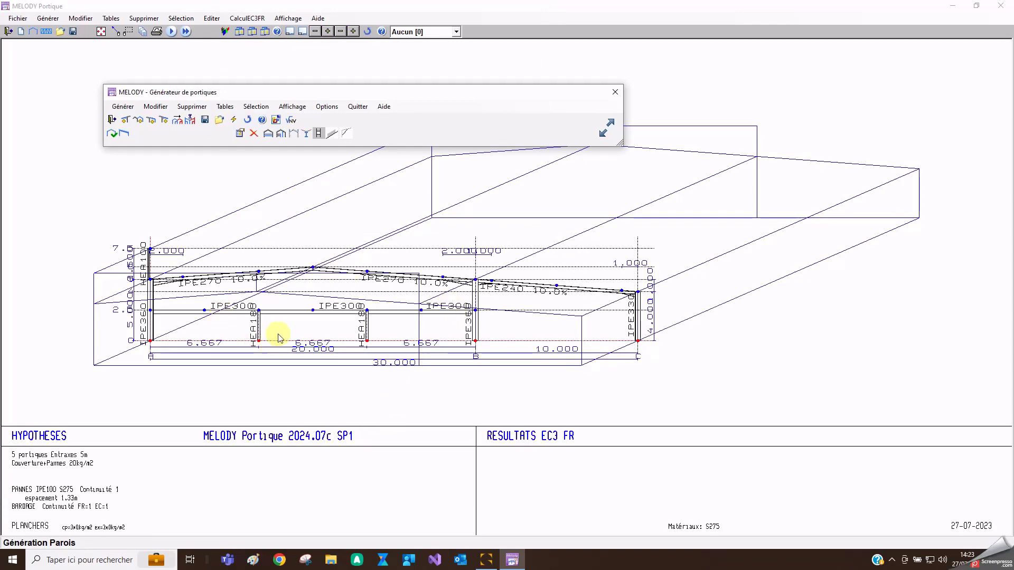
Start the frame load generation and set the roofing and purlin dead load to 40 kg/m²
{"action": "left_click", "coordinate": [291, 121]}
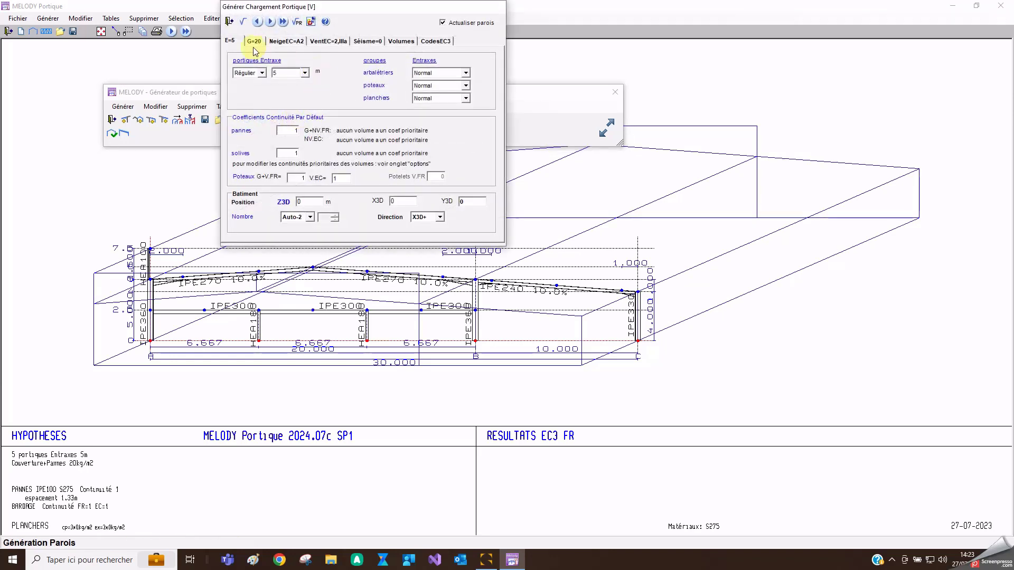
{"action": "double_click", "coordinate": [289, 73]}
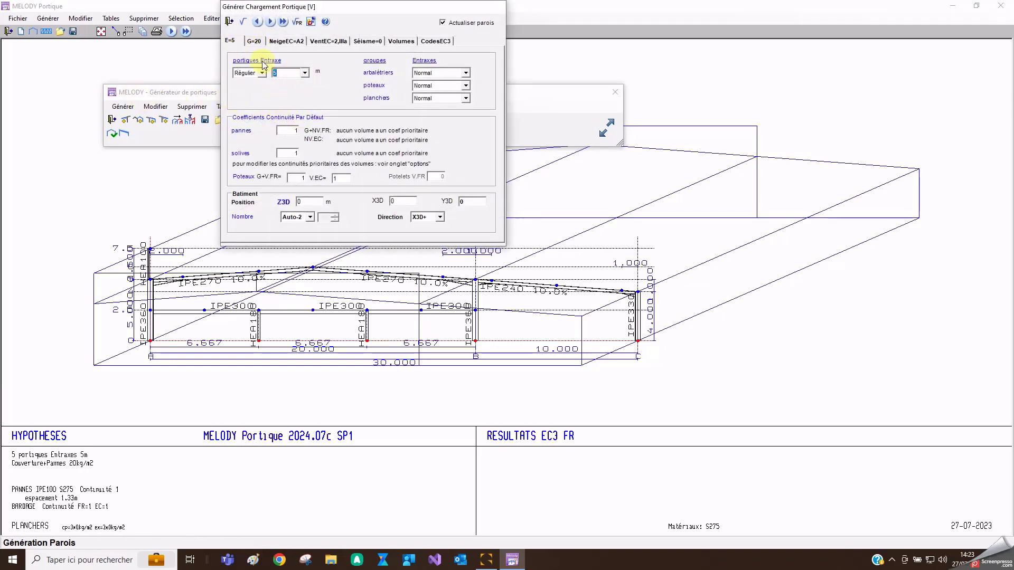
{"action": "left_click", "coordinate": [256, 42]}
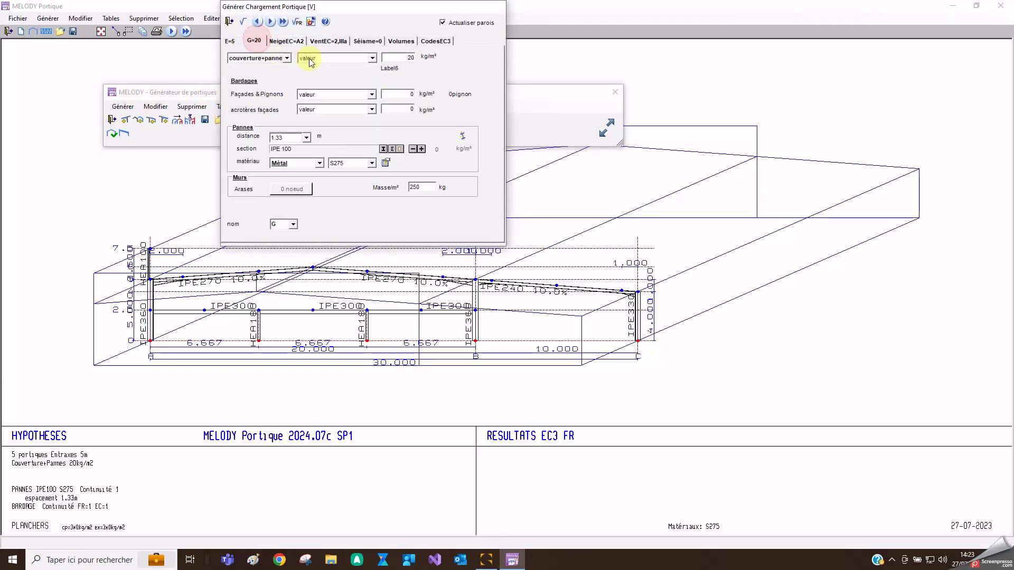
{"action": "left_click", "coordinate": [417, 57]}
{"action": "type", "text": "4"}
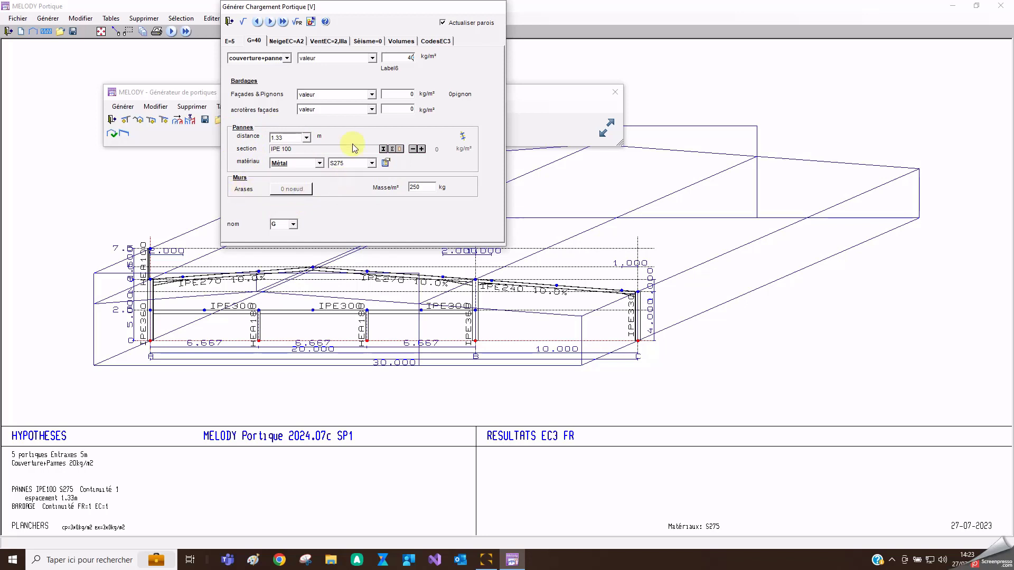
Define the snow load with region A2 from the map, an altitude of 300 m and an exposure coefficient of 1
{"action": "left_click", "coordinate": [297, 41]}
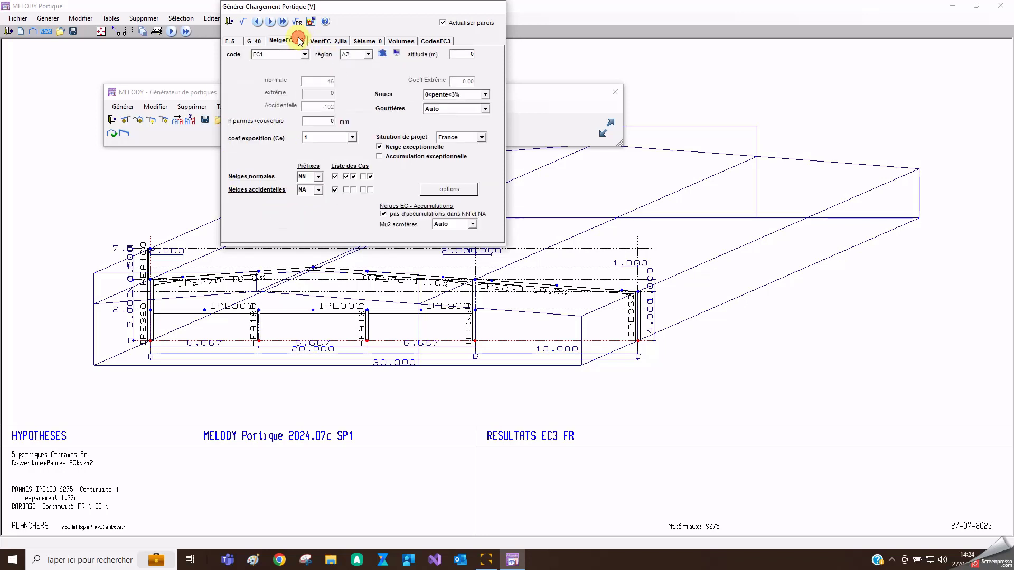
{"action": "left_click", "coordinate": [383, 54]}
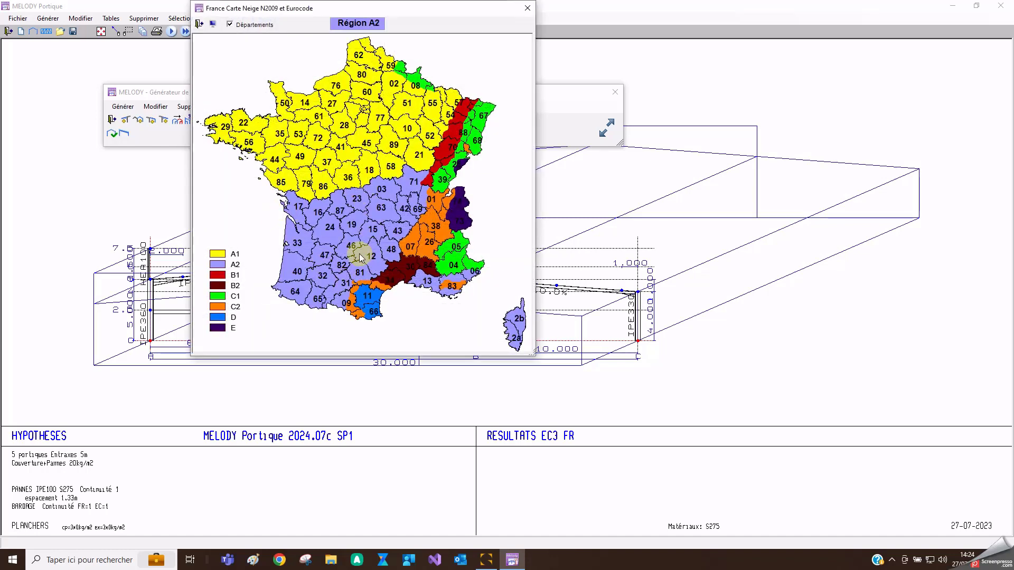
{"action": "left_click", "coordinate": [364, 271]}
{"action": "double_click", "coordinate": [469, 54]}
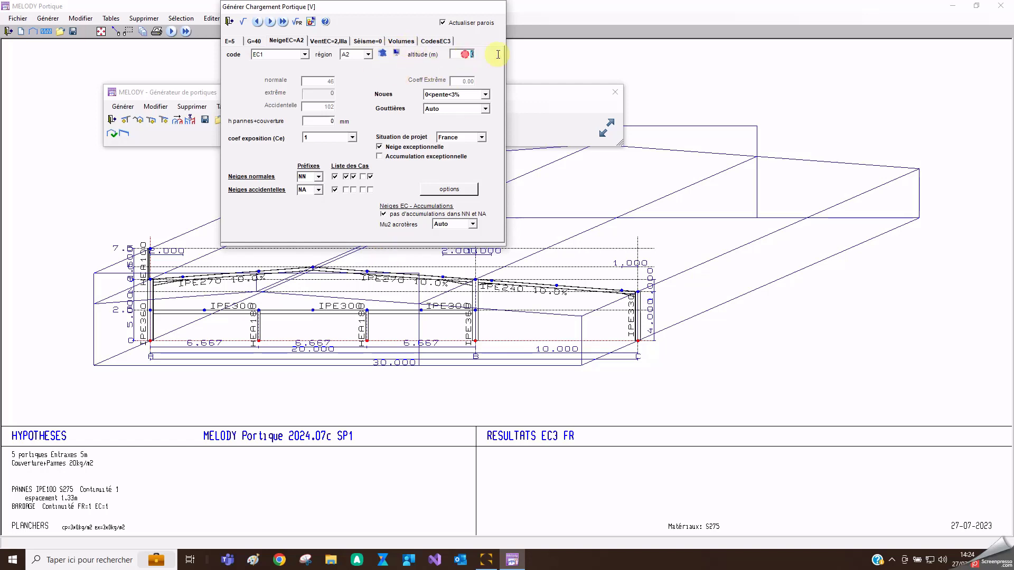
{"action": "type", "text": "300"}
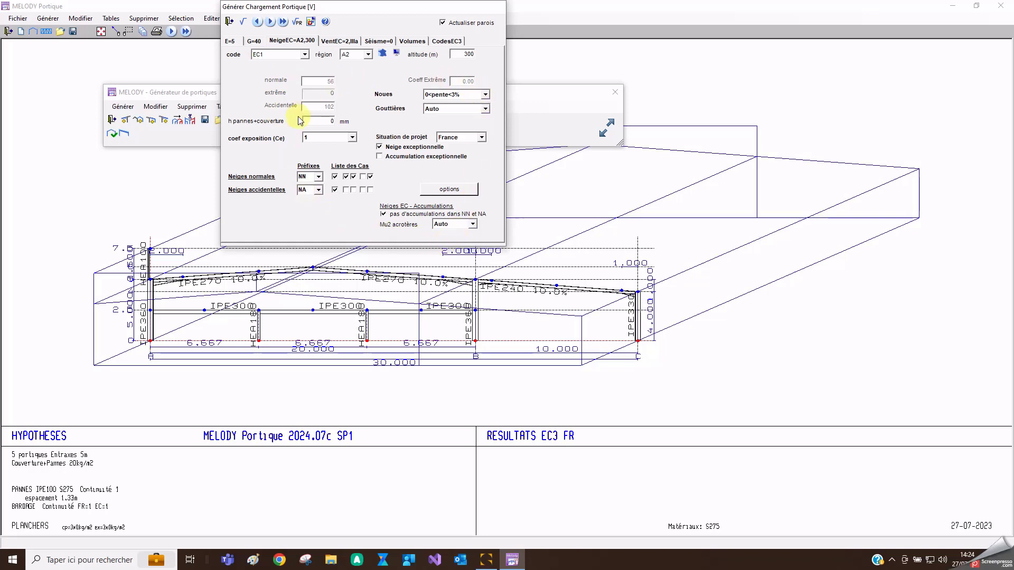
{"action": "left_click", "coordinate": [354, 138]}
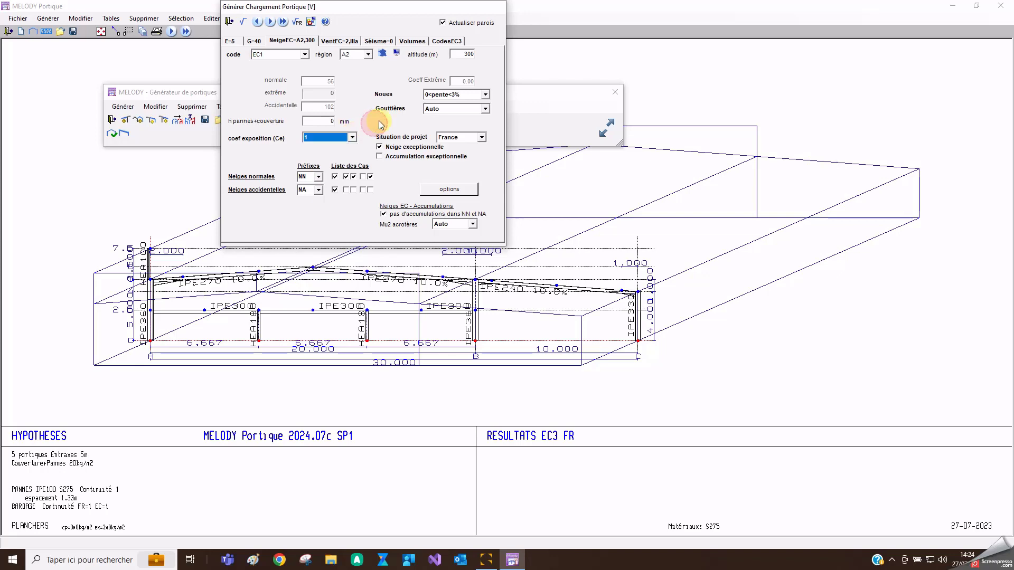
Define the wind load with region 2 from the map and terrain IIIa (campagne avec haies), and check the properties by direction
{"action": "left_click", "coordinate": [344, 41]}
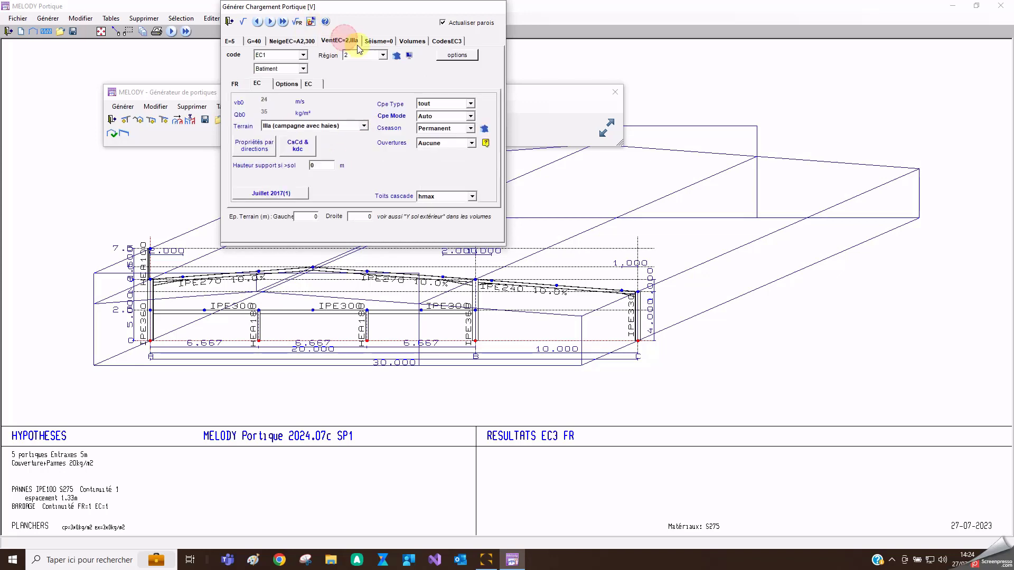
{"action": "left_click", "coordinate": [396, 56]}
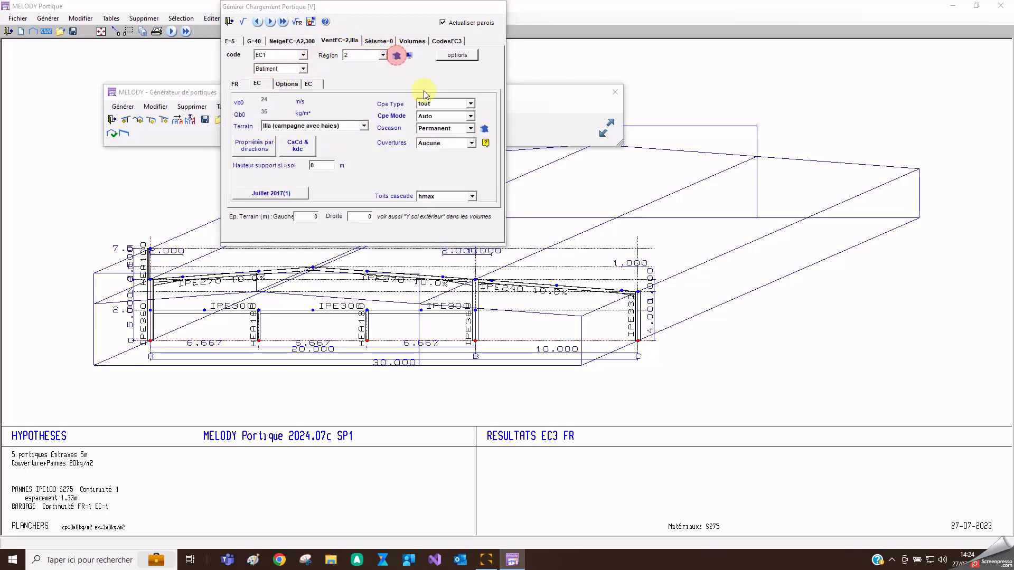
{"action": "left_click", "coordinate": [368, 206]}
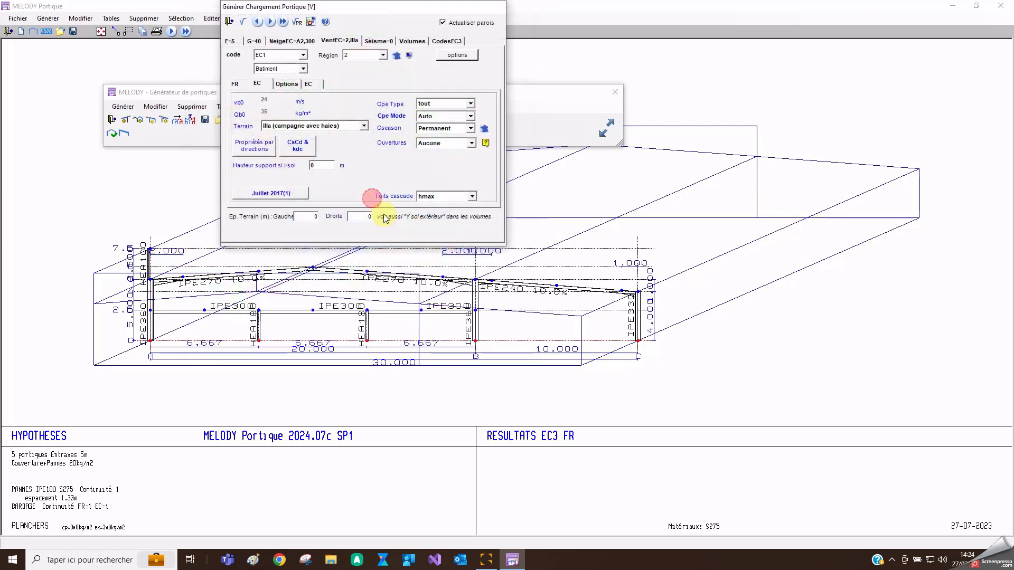
{"action": "left_click", "coordinate": [298, 128]}
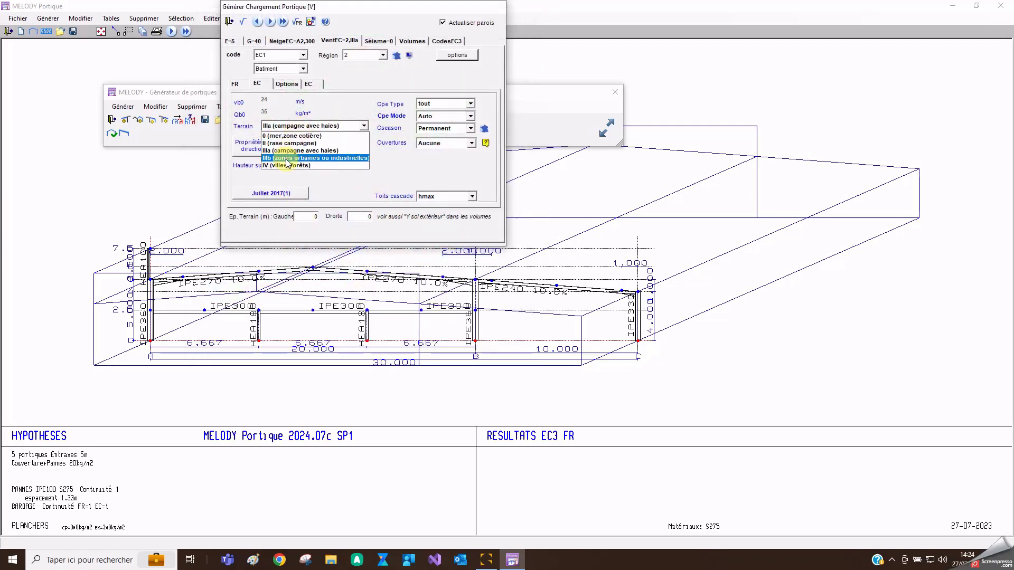
{"action": "left_click", "coordinate": [289, 150]}
{"action": "left_click", "coordinate": [256, 151]}
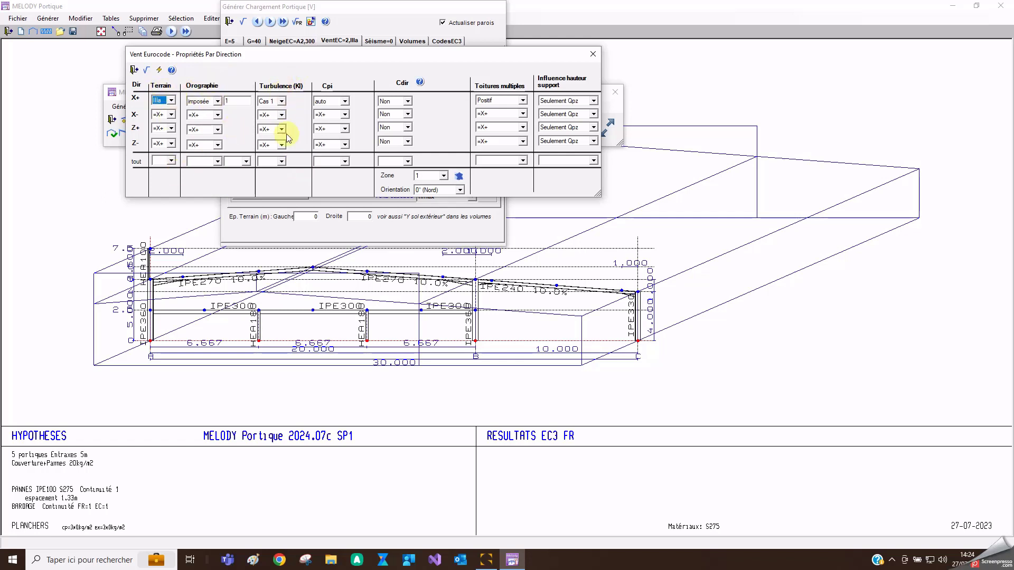
{"action": "left_click", "coordinate": [132, 70]}
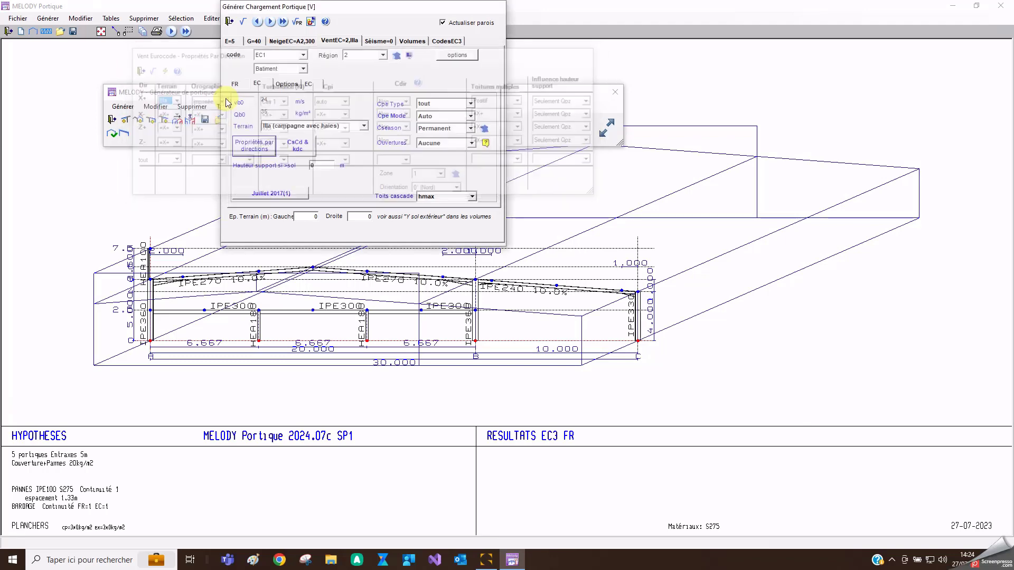
Define the EC8 seismic load with zone 2 (faible) from the seismicity map and soil class C
{"action": "left_click", "coordinate": [391, 41]}
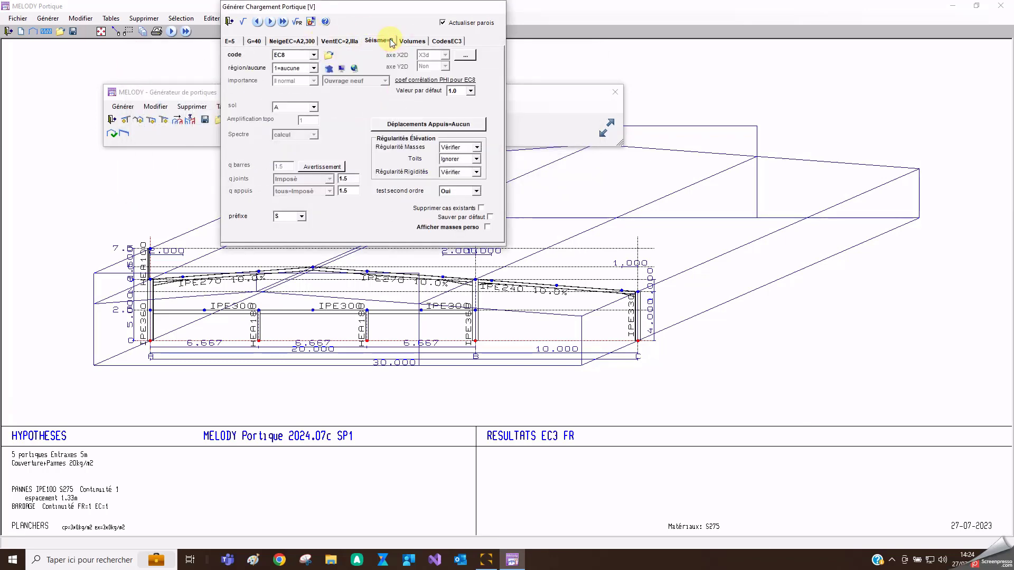
{"action": "left_click", "coordinate": [296, 68]}
{"action": "left_click", "coordinate": [289, 92]}
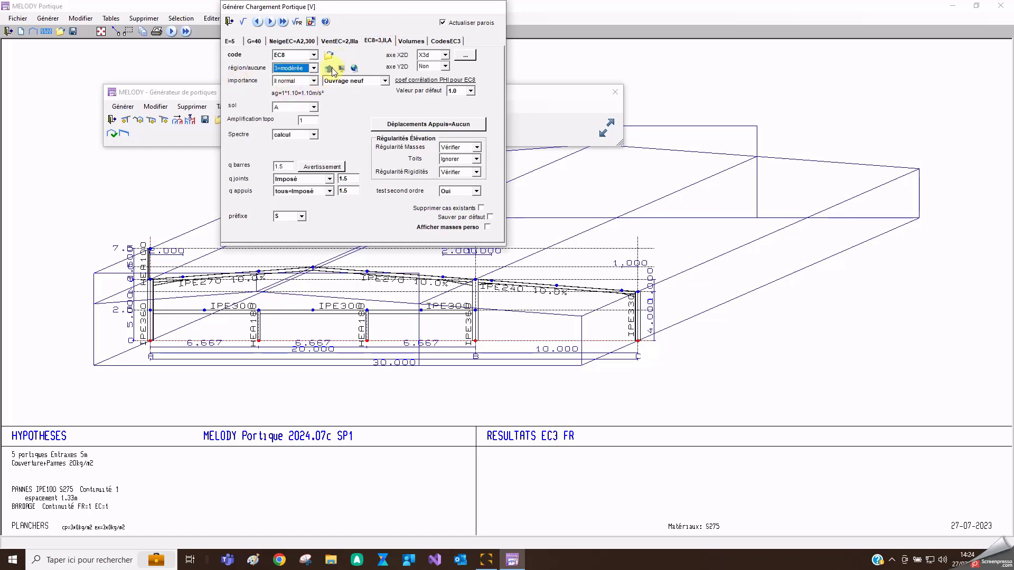
{"action": "left_click", "coordinate": [329, 69]}
{"action": "mouse_move", "coordinate": [320, 220]}
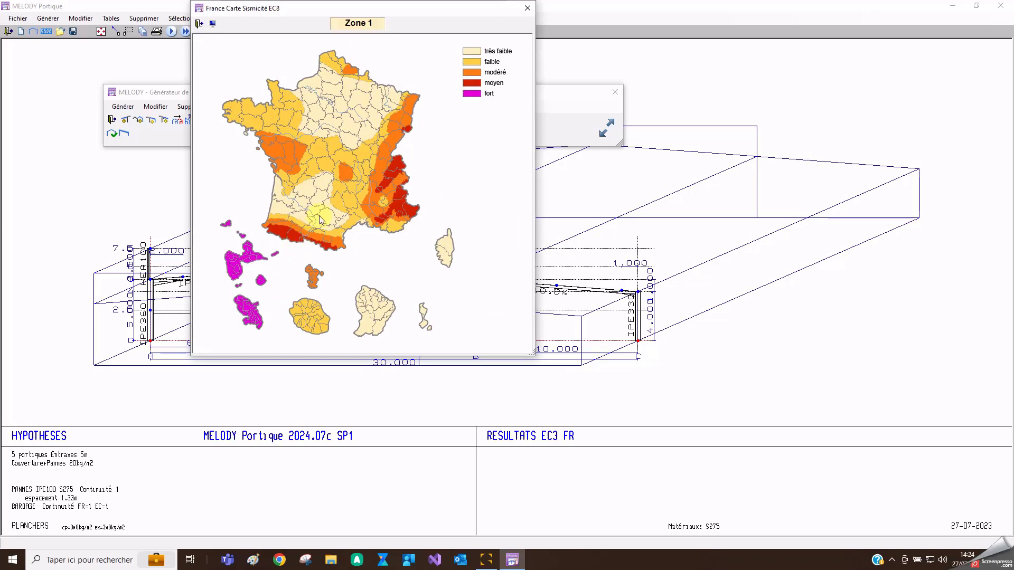
{"action": "left_click", "coordinate": [338, 203]}
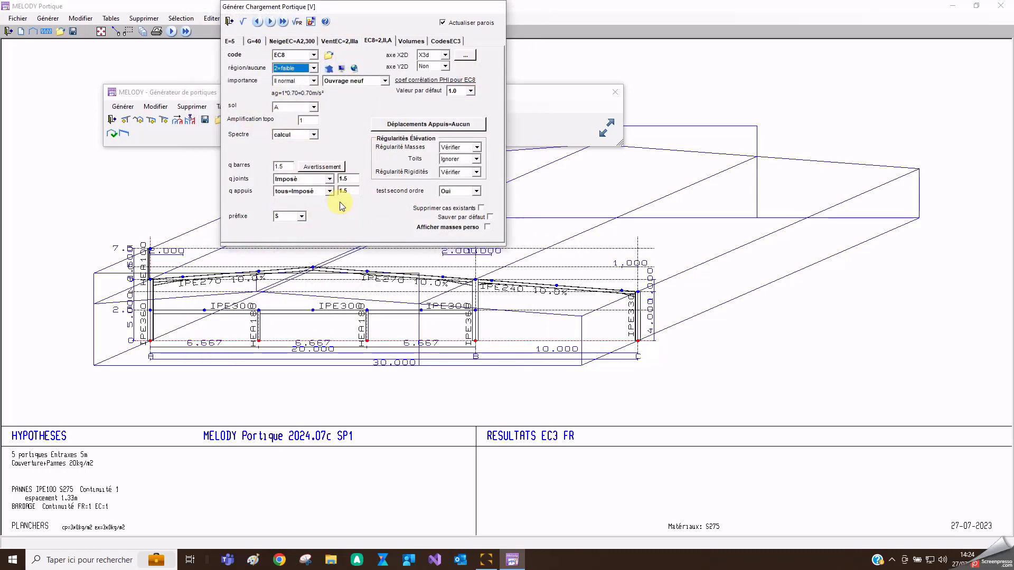
{"action": "left_click", "coordinate": [294, 107]}
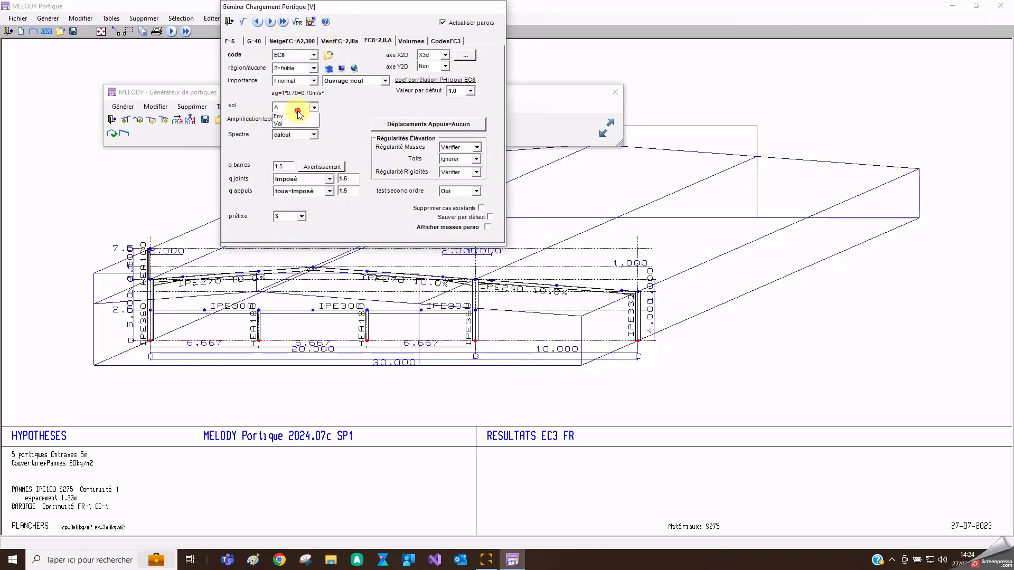
{"action": "left_click", "coordinate": [283, 133]}
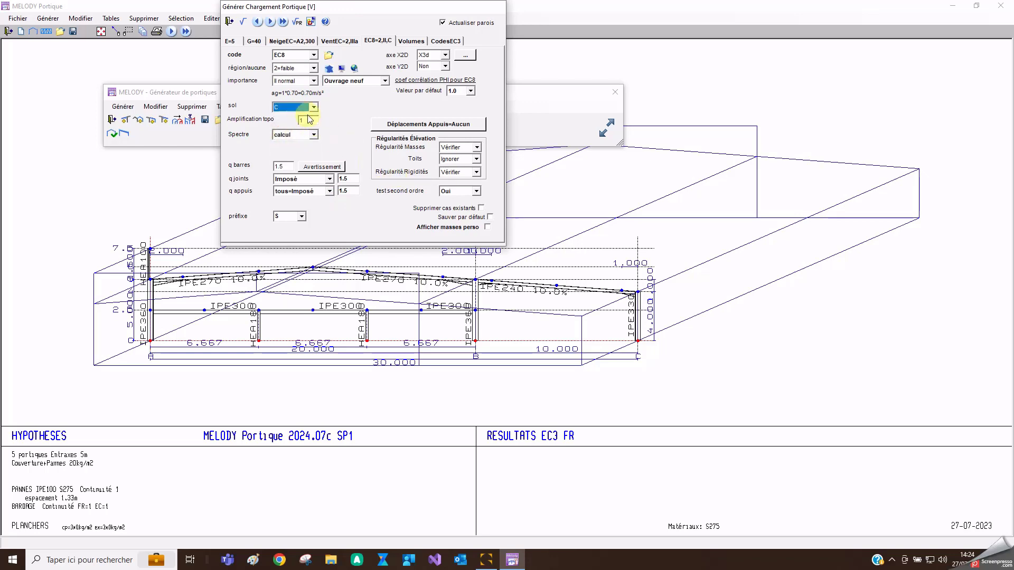
Add a supplementary roof dead load of 20 kg/m² on the Droite rafter of volume 1, and launch the load generation and frame calculation
{"action": "left_click", "coordinate": [412, 41]}
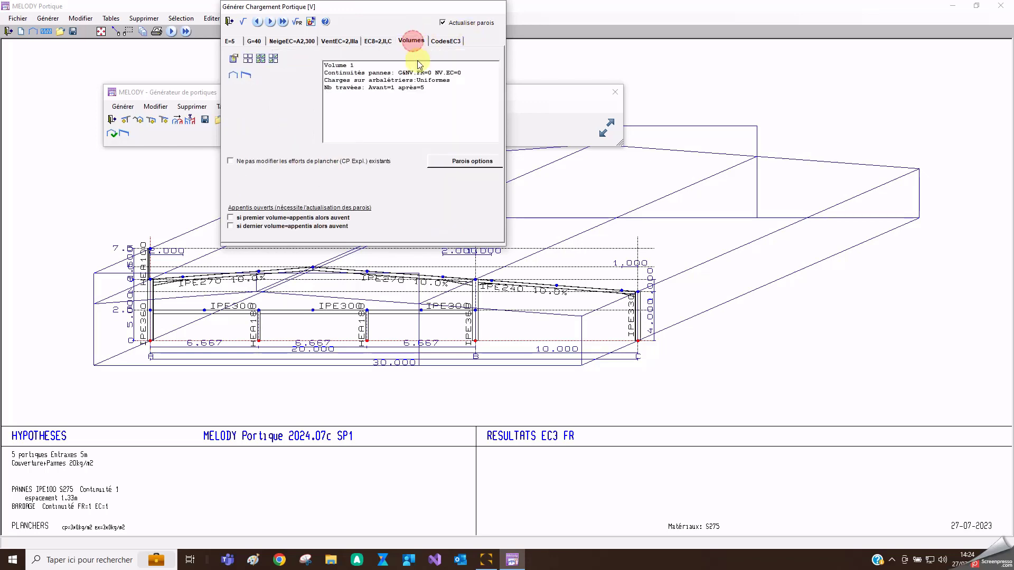
{"action": "left_click", "coordinate": [234, 78]}
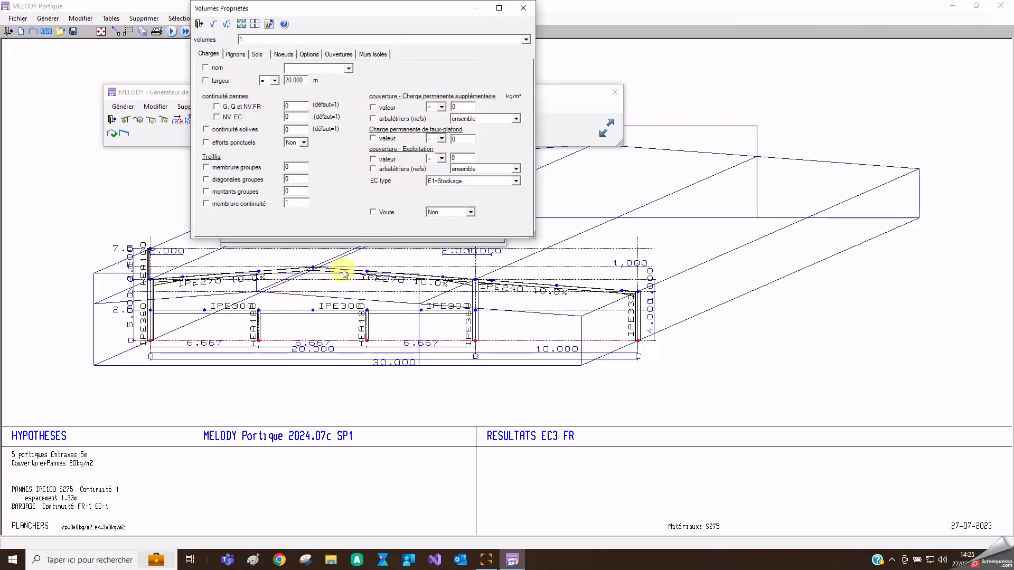
{"action": "double_click", "coordinate": [462, 105]}
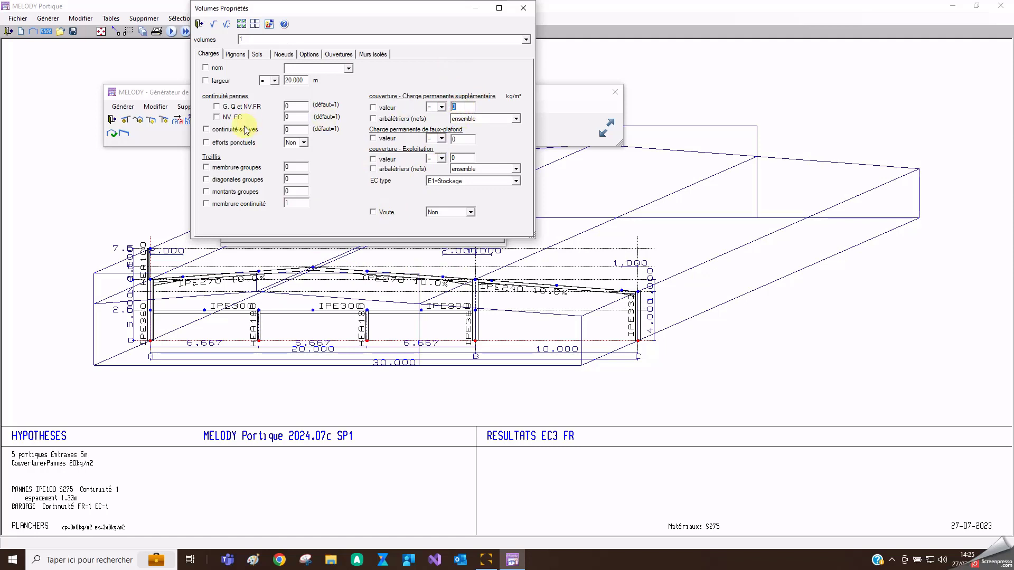
{"action": "type", "text": "2"}
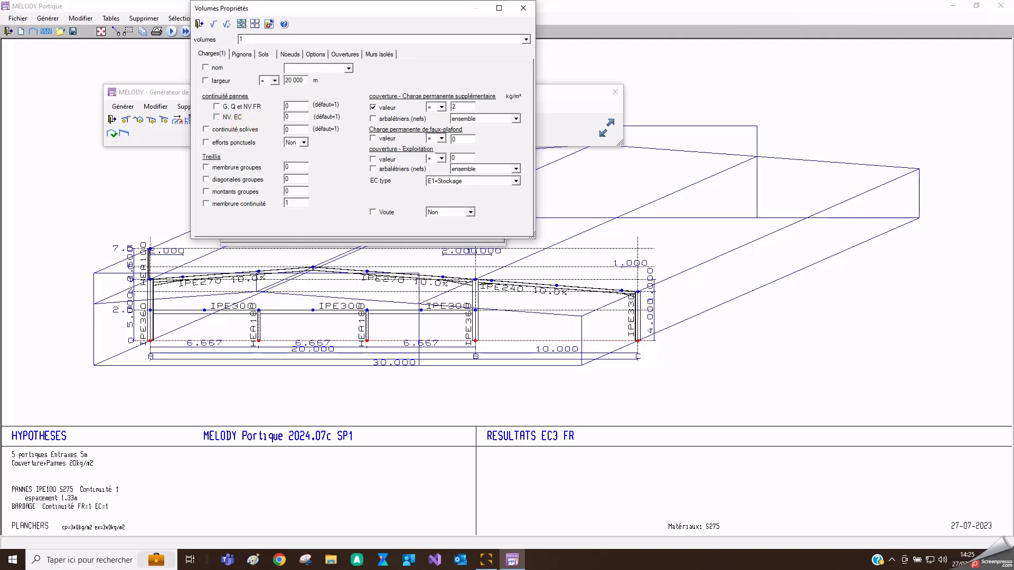
{"action": "type", "text": "0"}
{"action": "left_click", "coordinate": [476, 119]}
{"action": "left_click", "coordinate": [464, 142]}
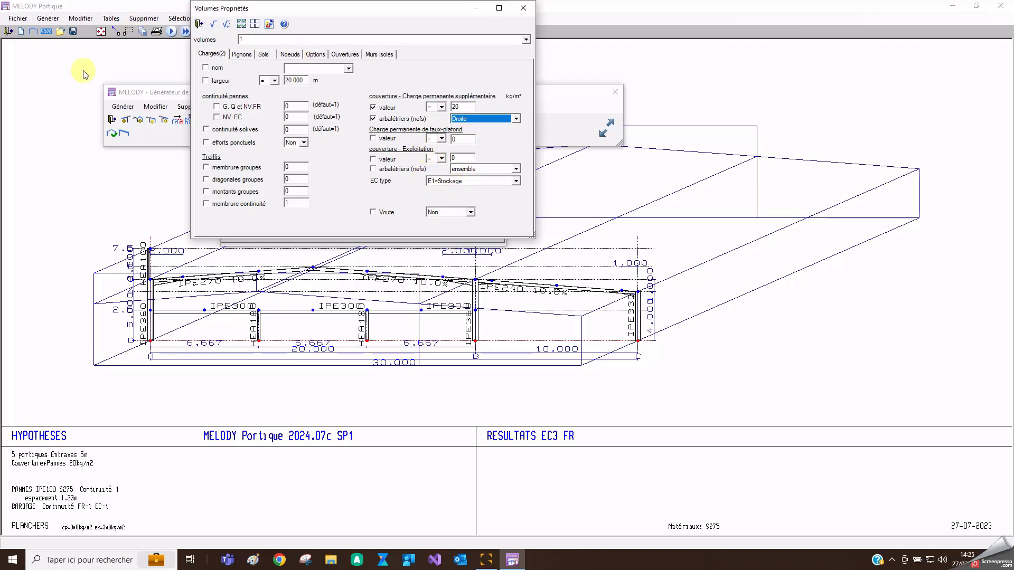
{"action": "left_click", "coordinate": [214, 24]}
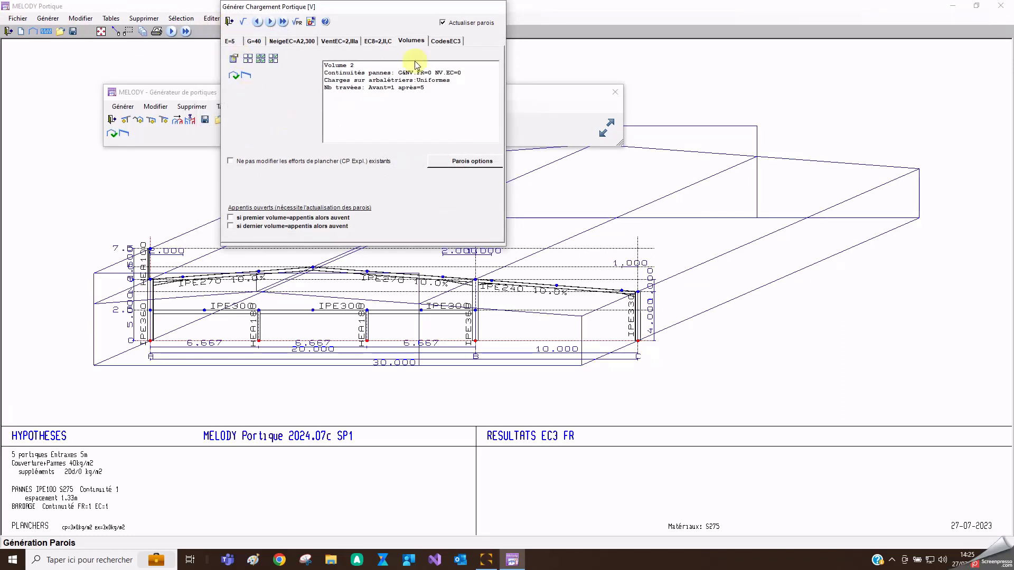
{"action": "left_click", "coordinate": [284, 24]}
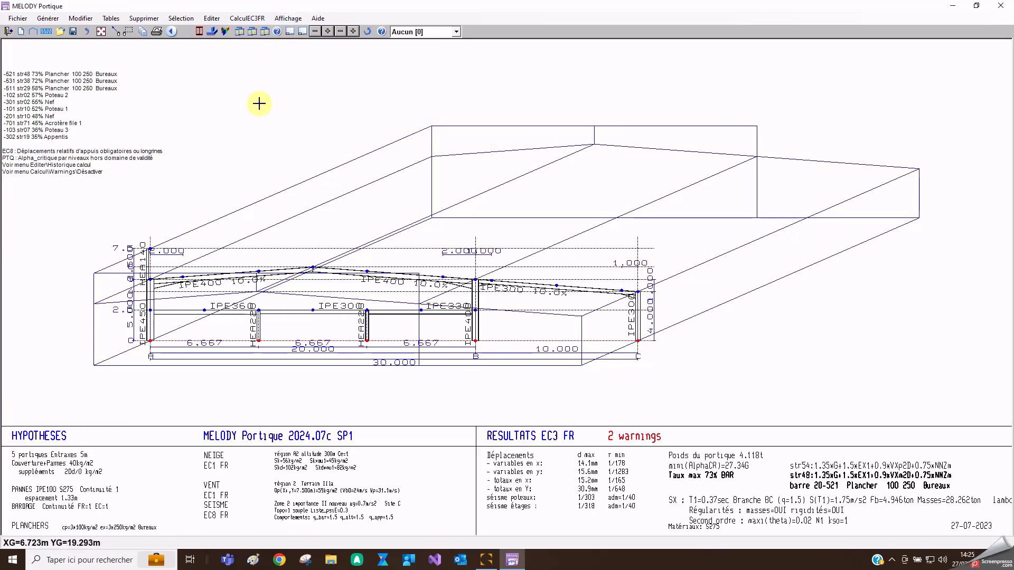
Display the frame in elevation and reduce the nave rafters to IPE330 and the column on line A to IPE400
{"action": "key", "text": "F3"}
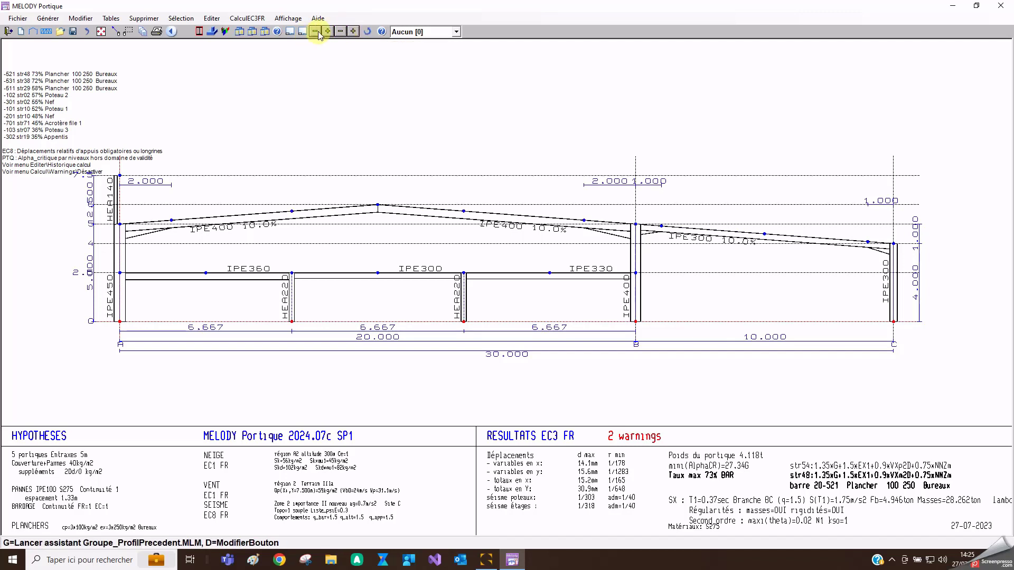
{"action": "left_click", "coordinate": [316, 33]}
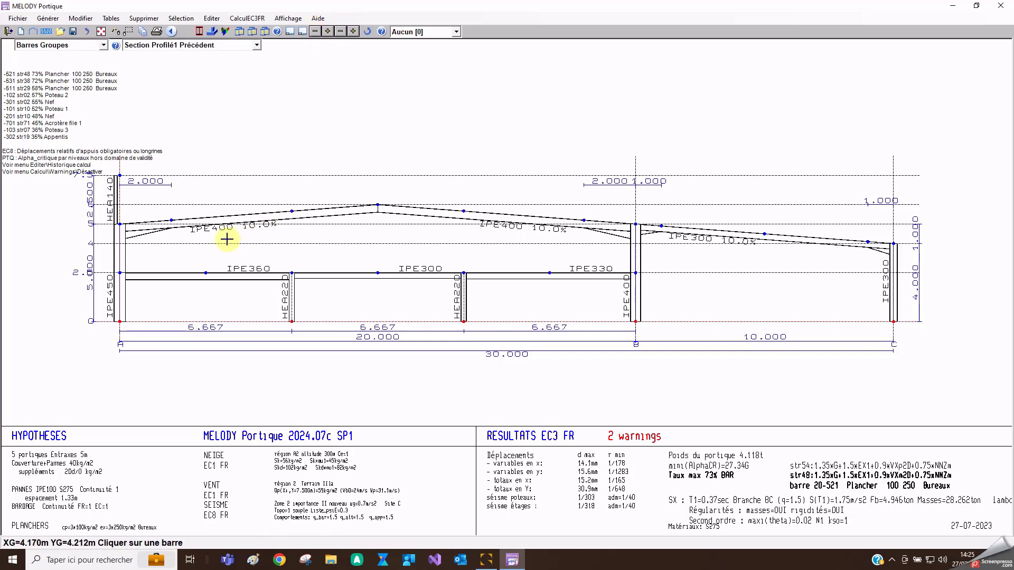
{"action": "left_click", "coordinate": [245, 216]}
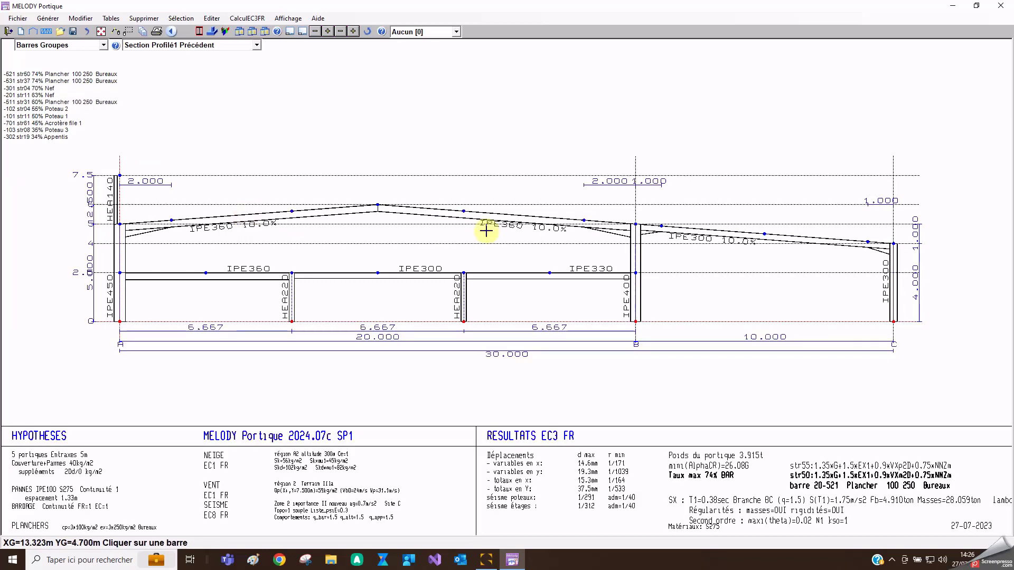
{"action": "left_click", "coordinate": [251, 216]}
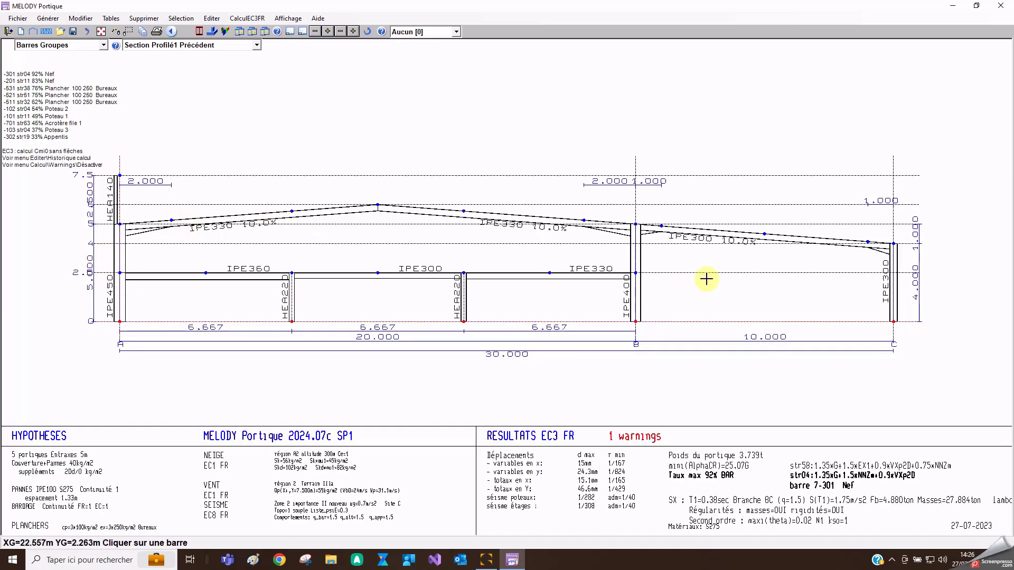
{"action": "left_click", "coordinate": [121, 304]}
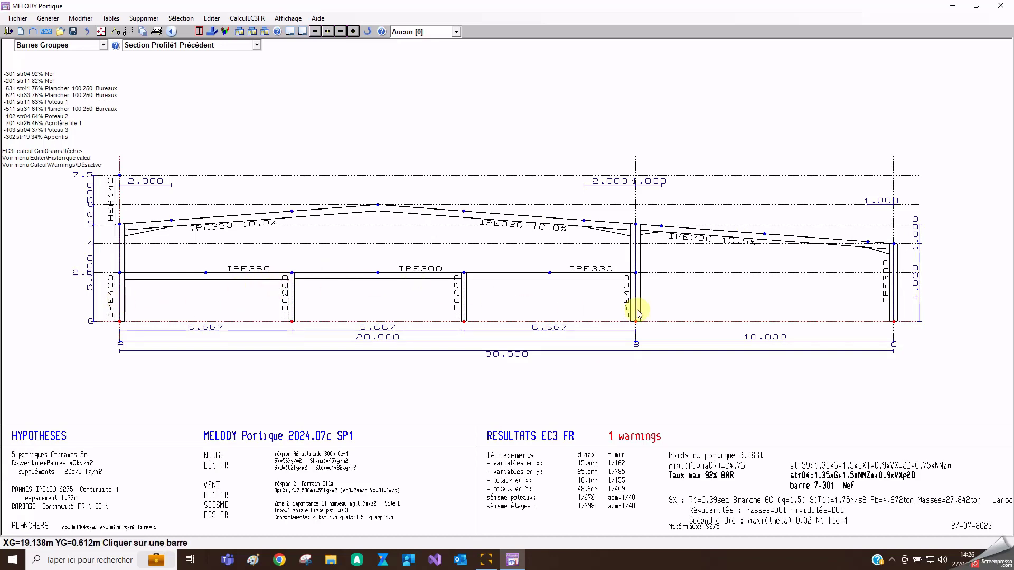
Reduce the lean-to rafter to IPE220 and the nave rafters to IPE300
{"action": "left_click", "coordinate": [722, 234]}
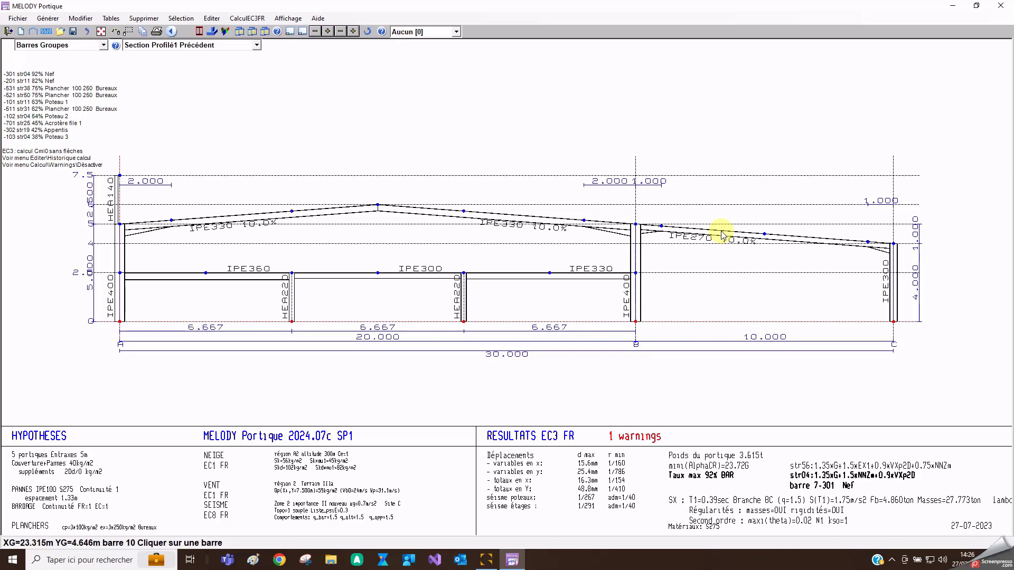
{"action": "left_click", "coordinate": [722, 234]}
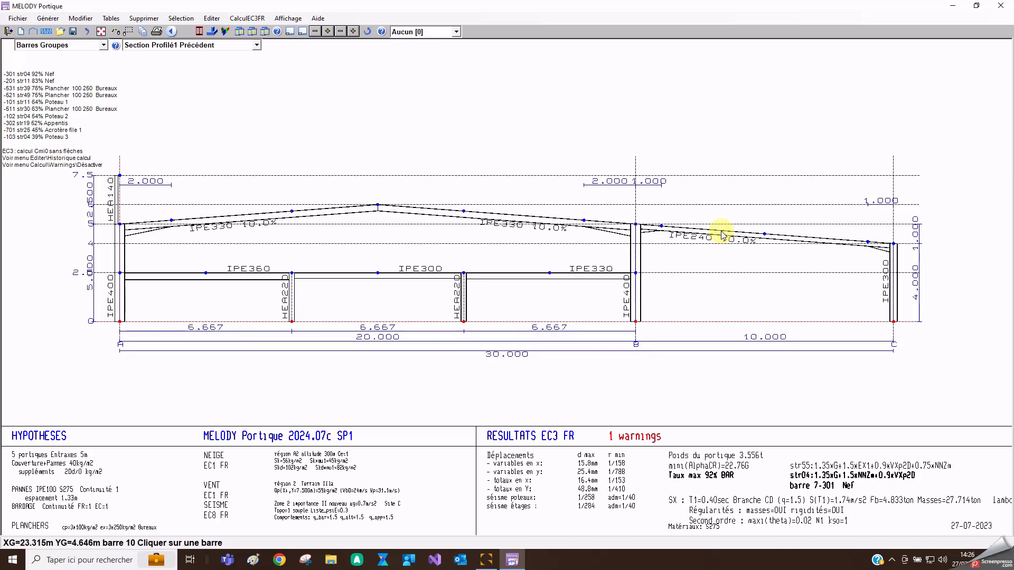
{"action": "left_click", "coordinate": [722, 234]}
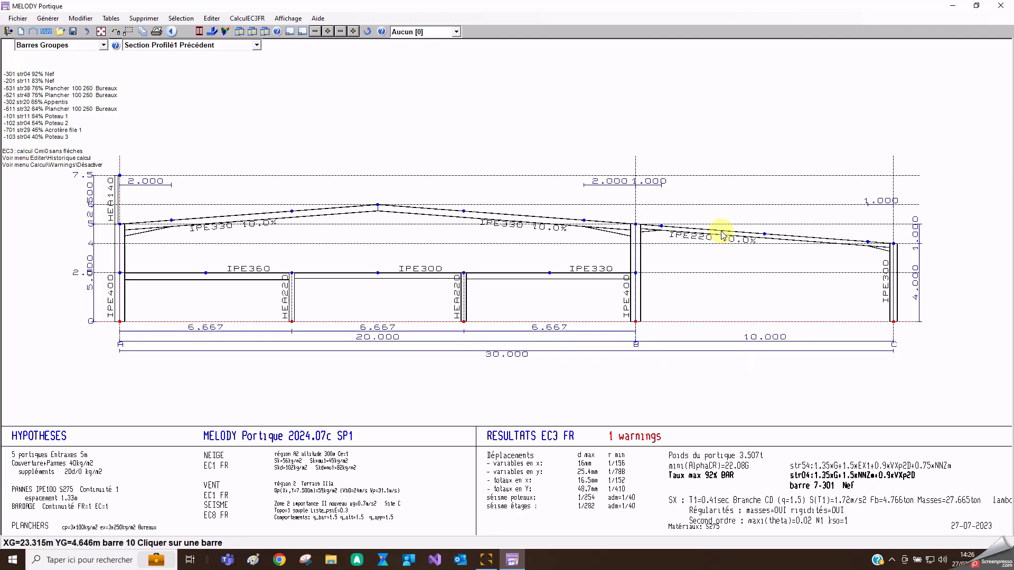
{"action": "left_click", "coordinate": [227, 215]}
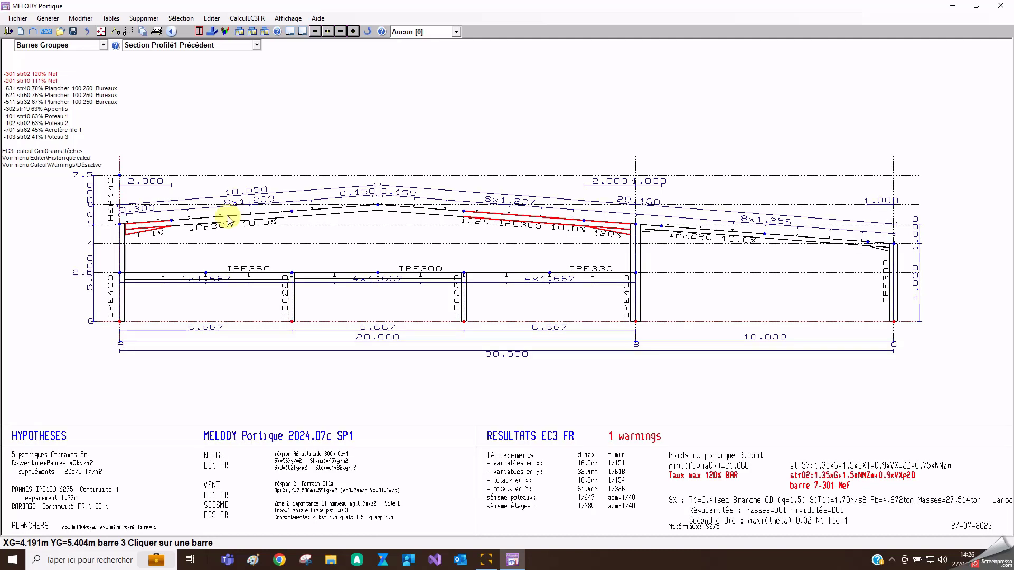
Add a lateral-torsional restraint (maintien Bracons) at the middle purlin of the nave's right rafter, and save the model as Portique_0001
{"action": "scroll", "coordinate": [464, 222], "scroll_direction": "up", "scroll_amount": 1}
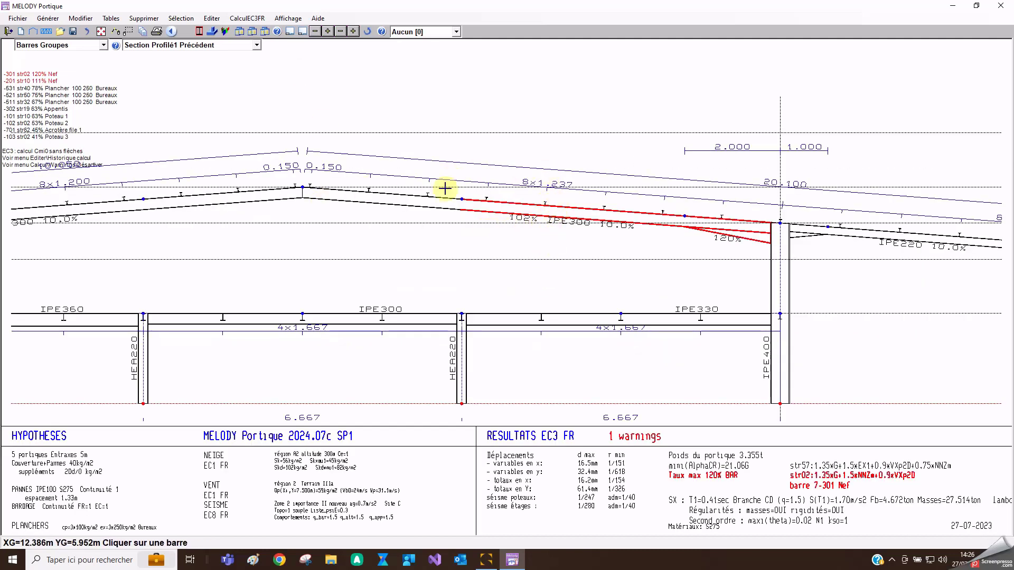
{"action": "left_click", "coordinate": [37, 45]}
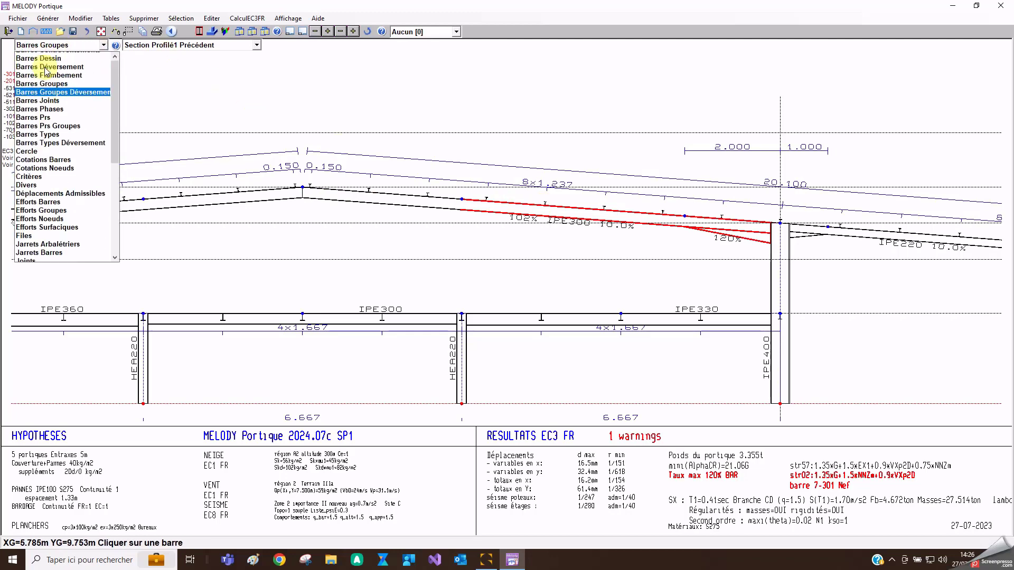
{"action": "left_click", "coordinate": [48, 90]}
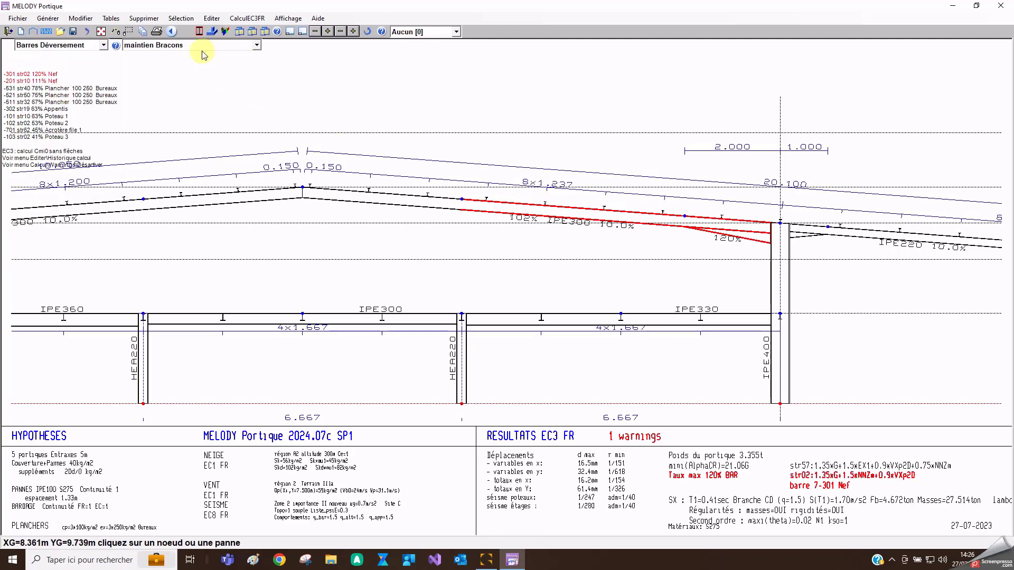
{"action": "left_click", "coordinate": [544, 204]}
{"action": "left_click", "coordinate": [546, 340]}
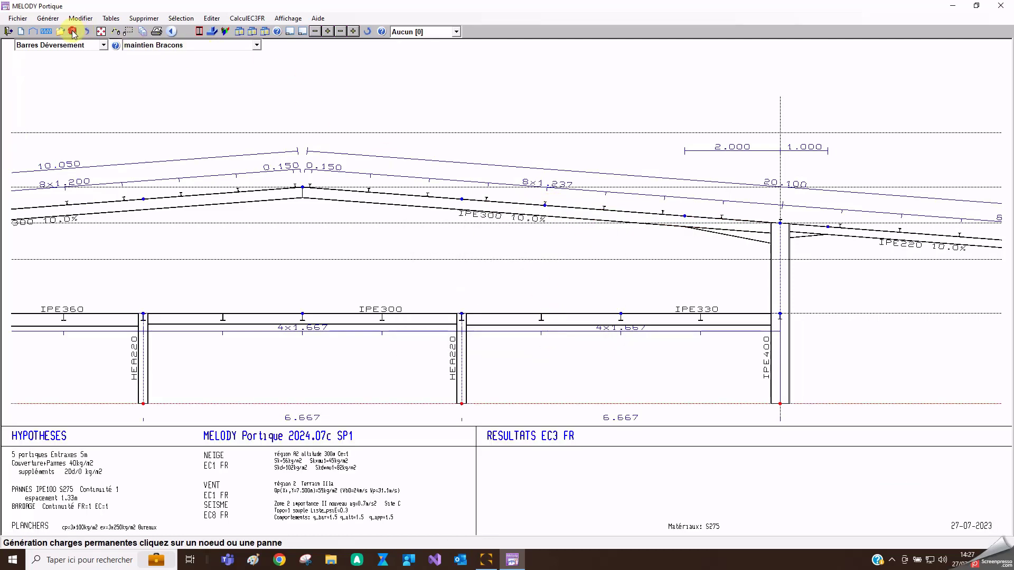
{"action": "left_click", "coordinate": [101, 32]}
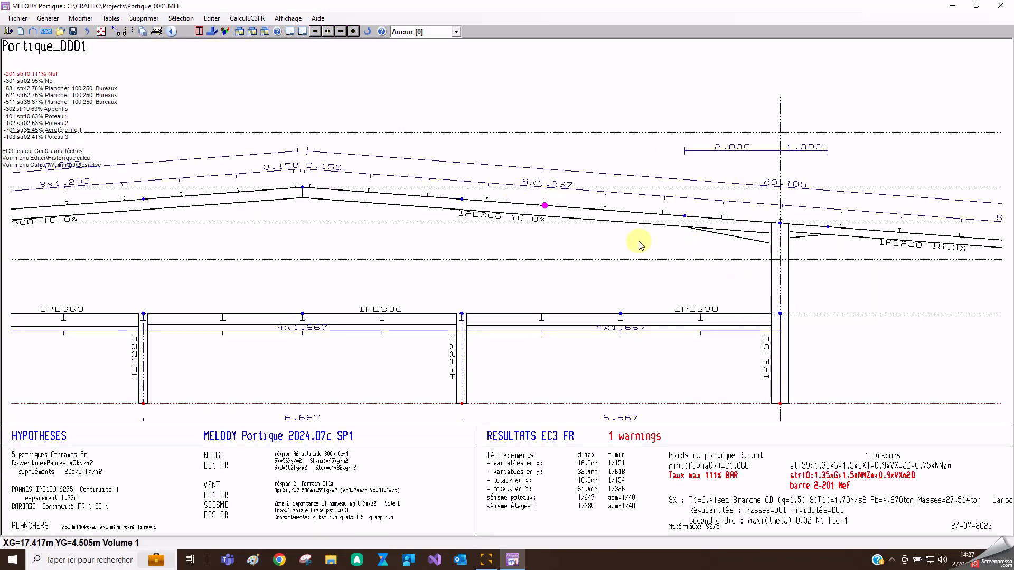
Add a lateral-torsional restraint (maintien Bracons) at the middle purlin of the nave's left rafter
{"action": "scroll", "coordinate": [636, 242], "scroll_direction": "down", "scroll_amount": 2}
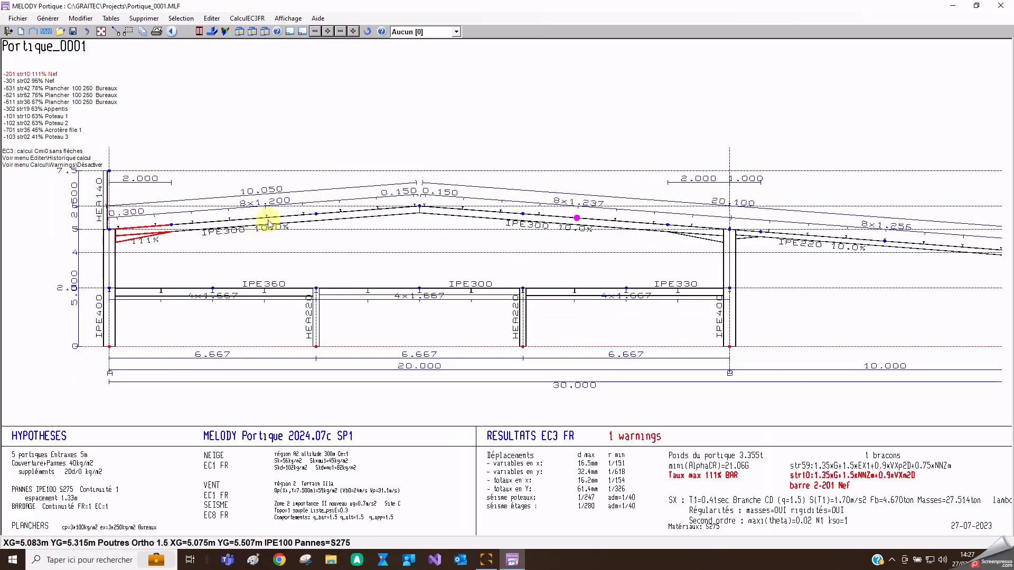
{"action": "left_click", "coordinate": [116, 32]}
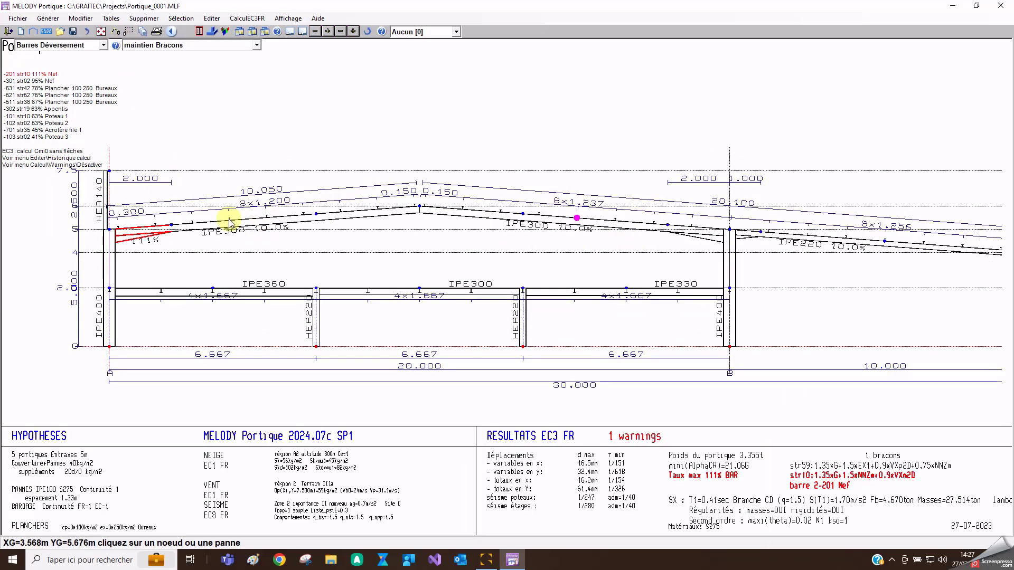
{"action": "left_click", "coordinate": [265, 216]}
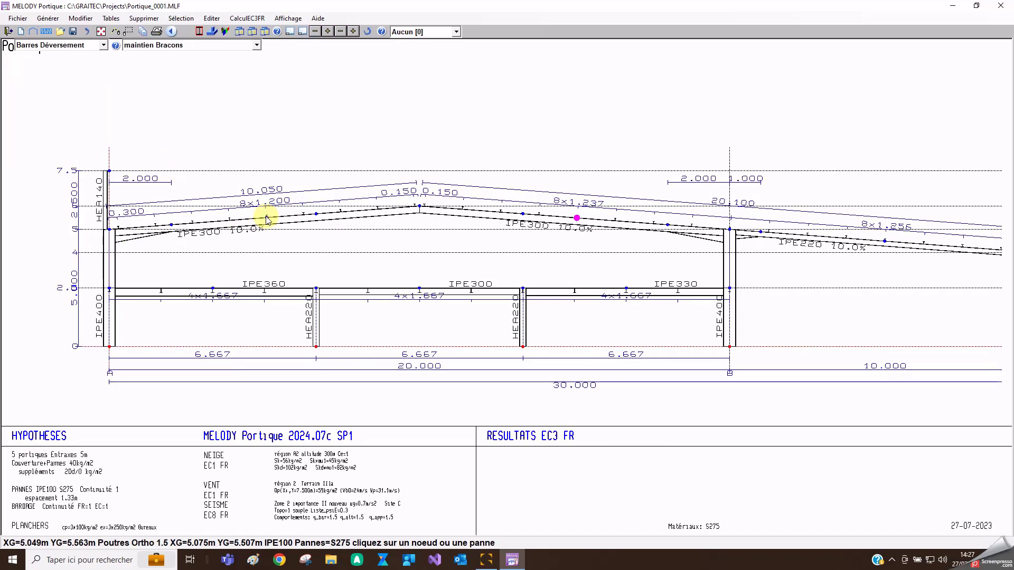
{"action": "left_click", "coordinate": [578, 217]}
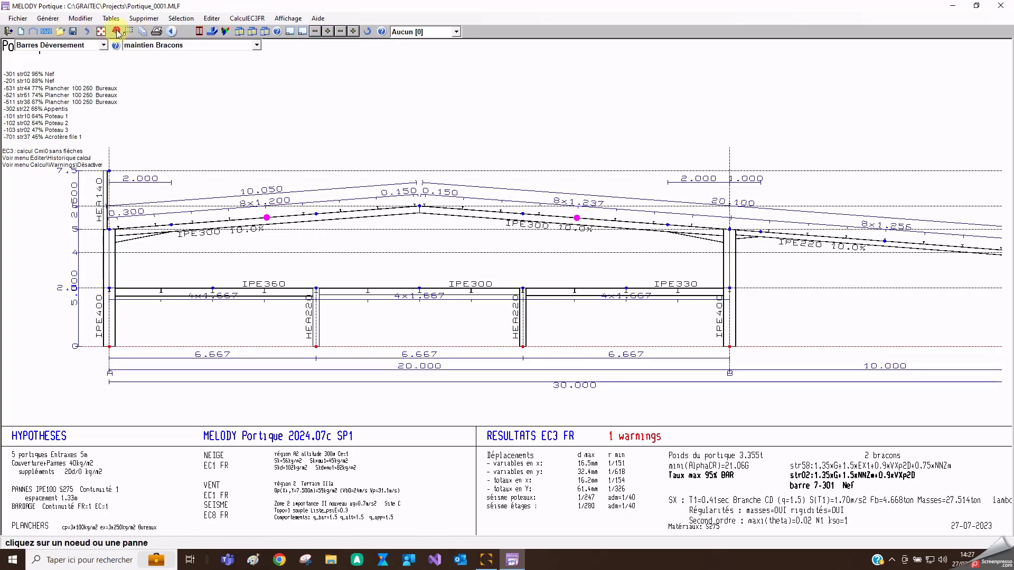
{"action": "left_click", "coordinate": [141, 32]}
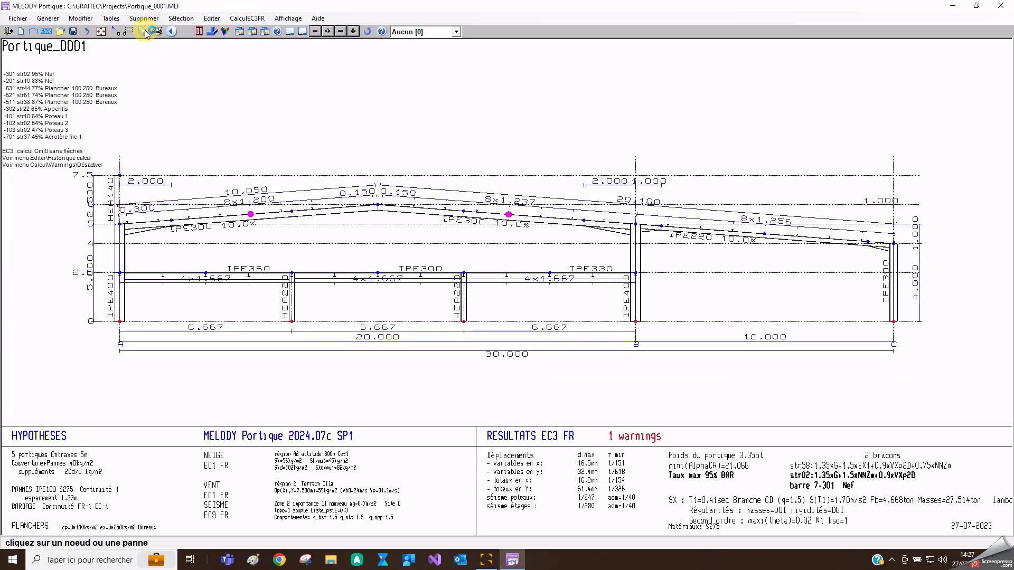
Open the steel calculation note settings, review the load chapters and exclude the seismic displacements chapter
{"action": "left_click", "coordinate": [248, 212]}
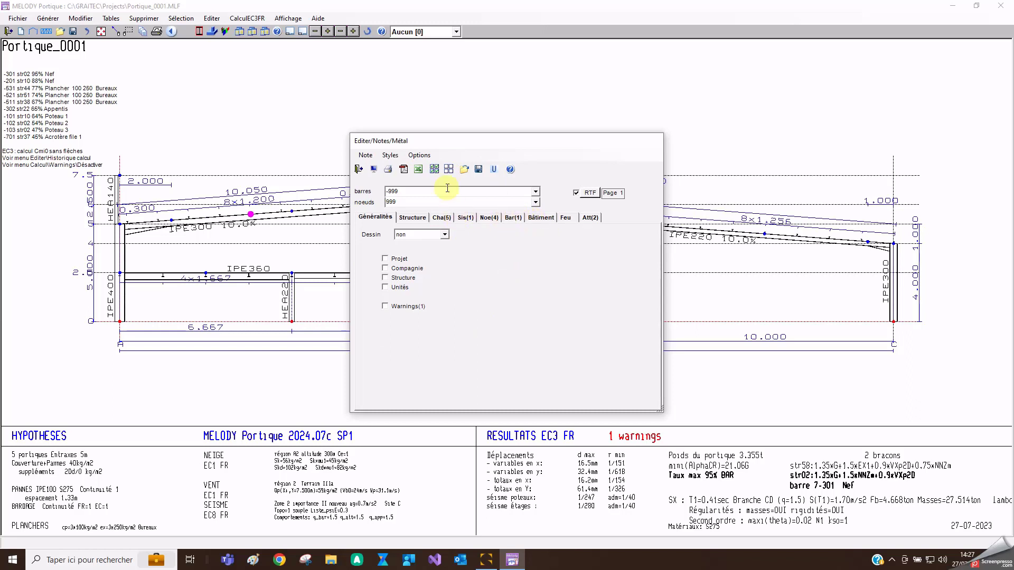
{"action": "left_click", "coordinate": [443, 218]}
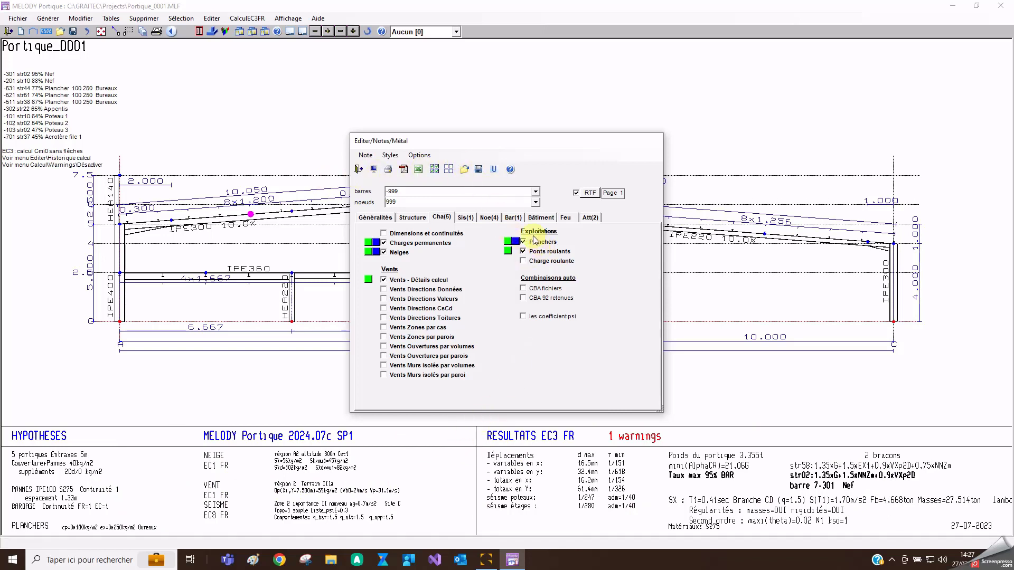
{"action": "left_click", "coordinate": [497, 218]}
{"action": "left_click", "coordinate": [466, 218]}
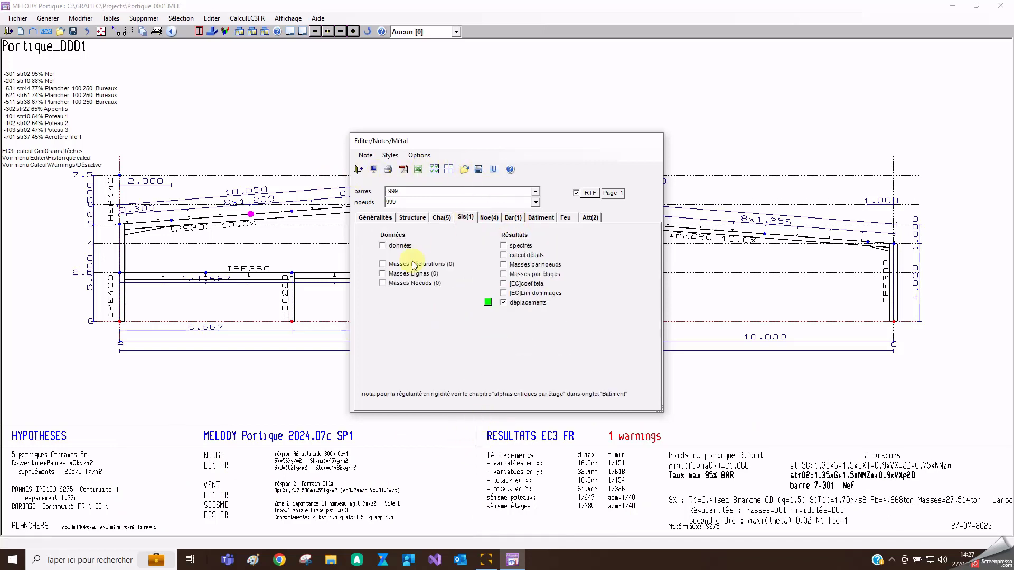
{"action": "left_click", "coordinate": [516, 307]}
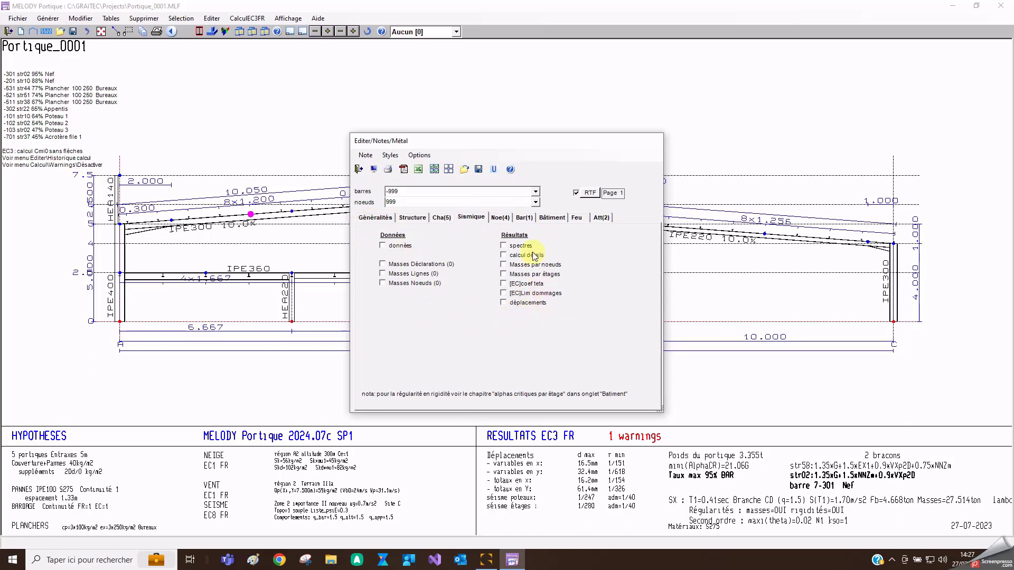
Examine the node, bar, fire and Att chapters selected for the calculation note, keeping the frame drawing in view
{"action": "left_click", "coordinate": [505, 218]}
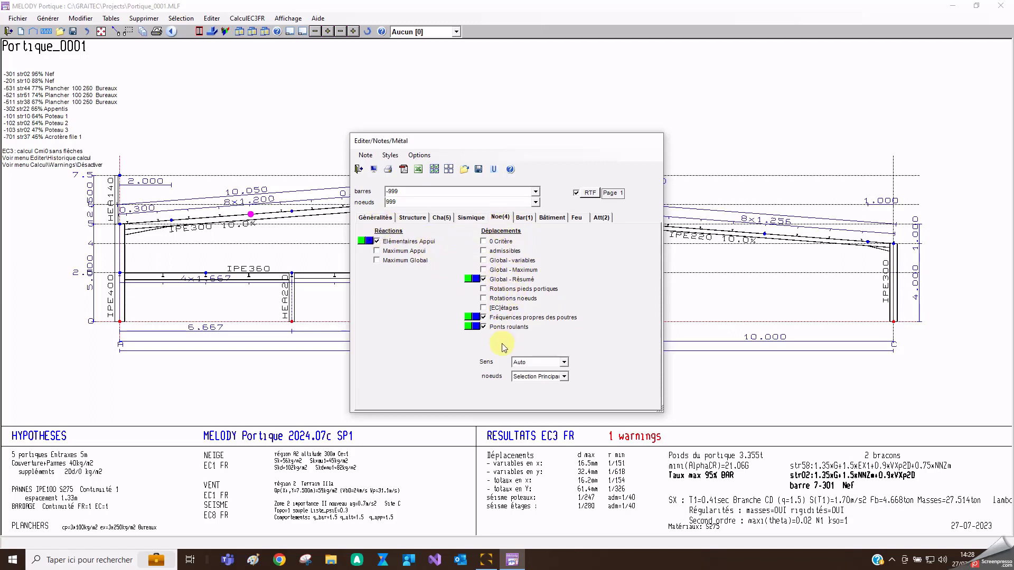
{"action": "left_click", "coordinate": [524, 217]}
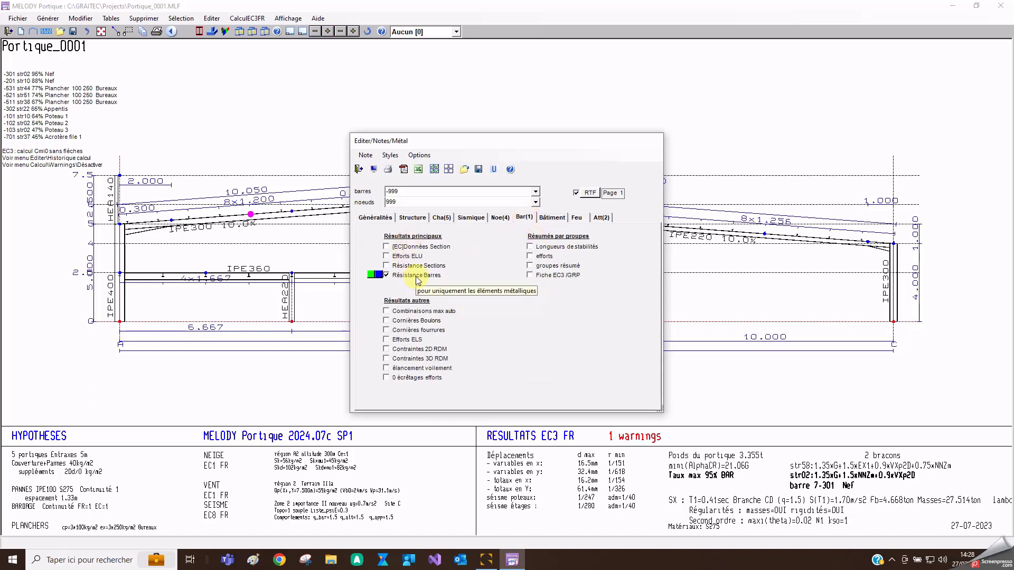
{"action": "left_click", "coordinate": [579, 218]}
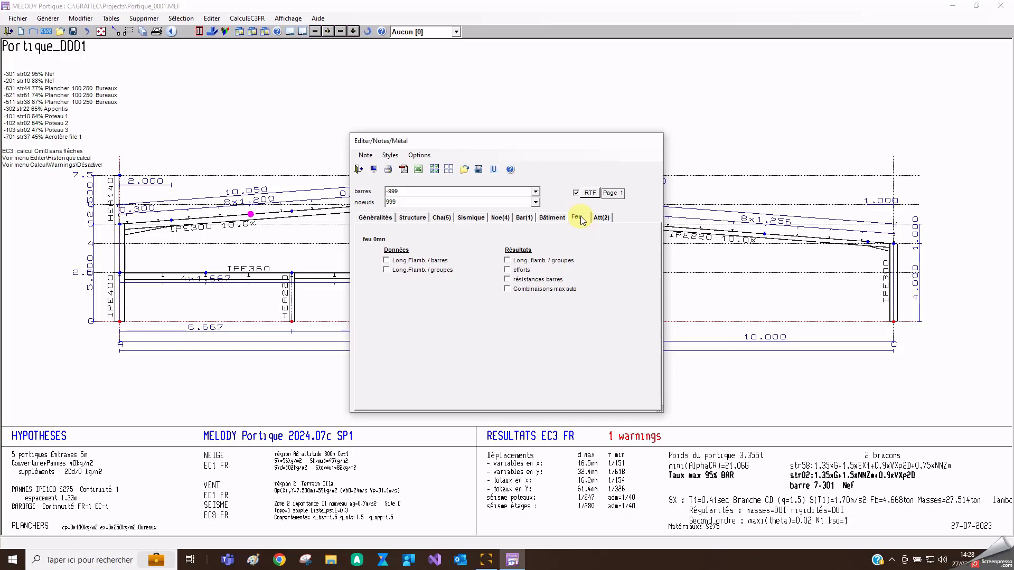
{"action": "left_click", "coordinate": [602, 221]}
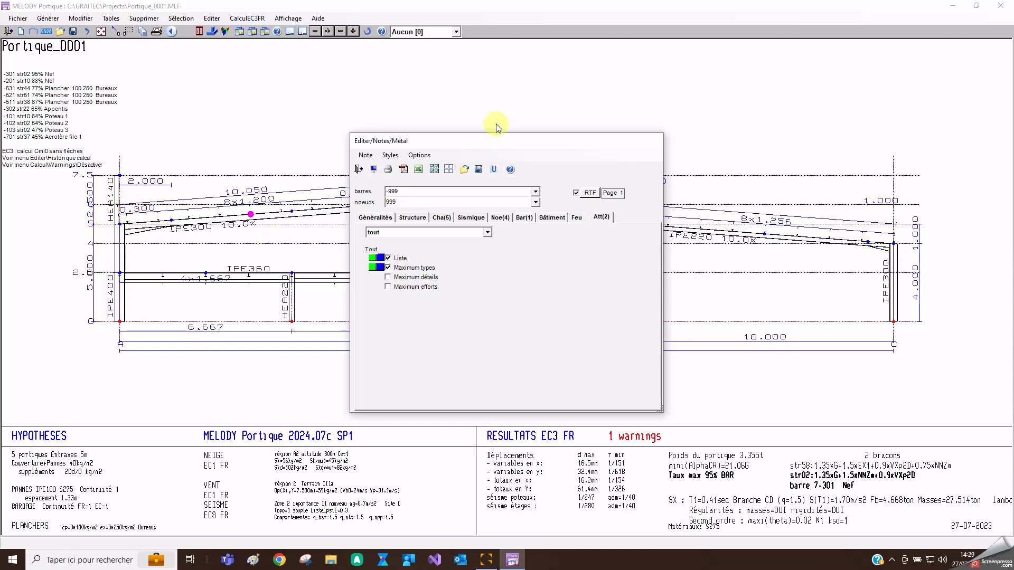
{"action": "left_click_drag", "start_coordinate": [491, 145], "coordinate": [468, 278]}
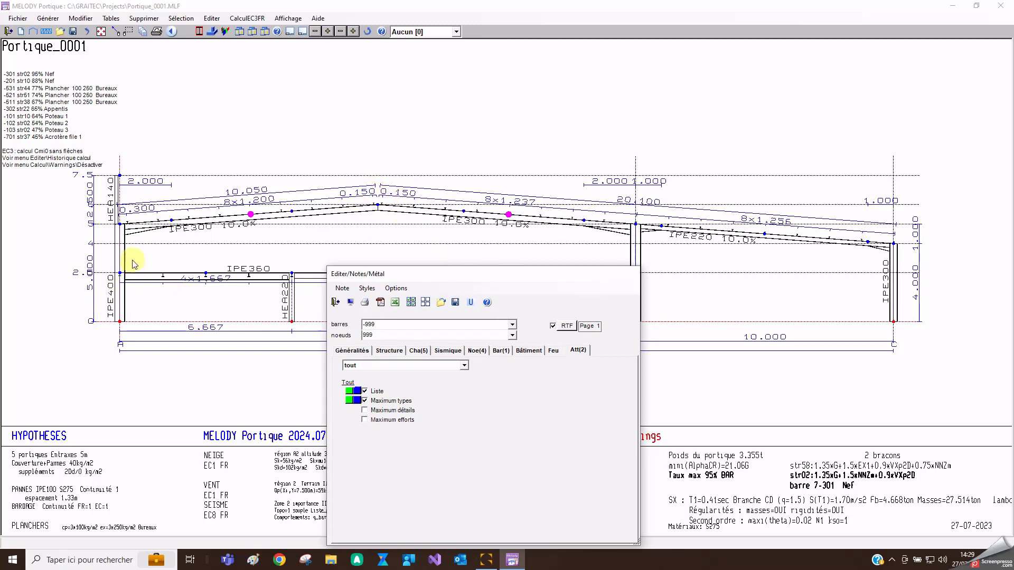
Generate the calculation note as an RTF document and examine its permanent load, snow, wind and live load chapters
{"action": "left_click", "coordinate": [350, 301]}
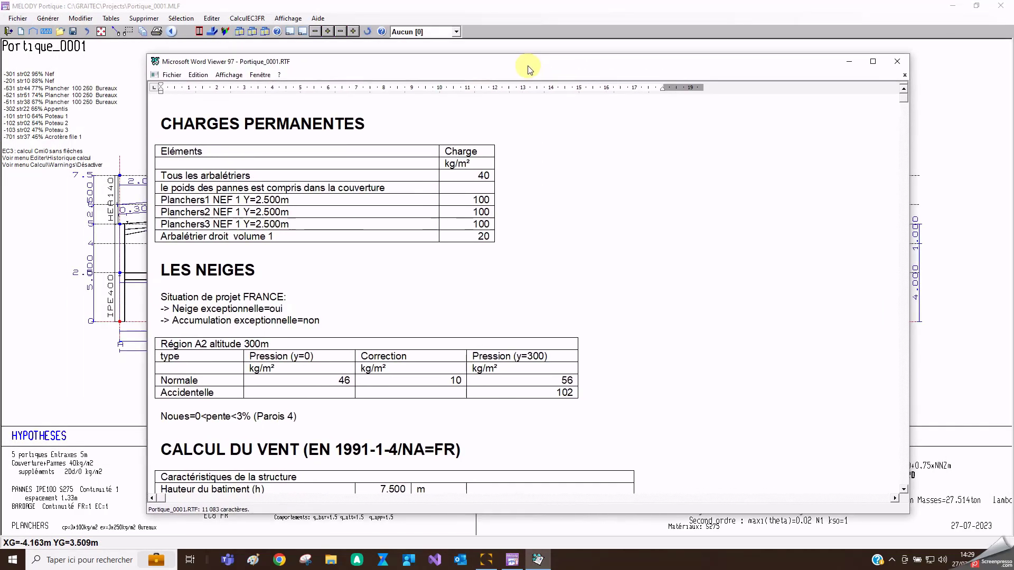
{"action": "scroll", "coordinate": [543, 158], "scroll_direction": "down", "scroll_amount": 10}
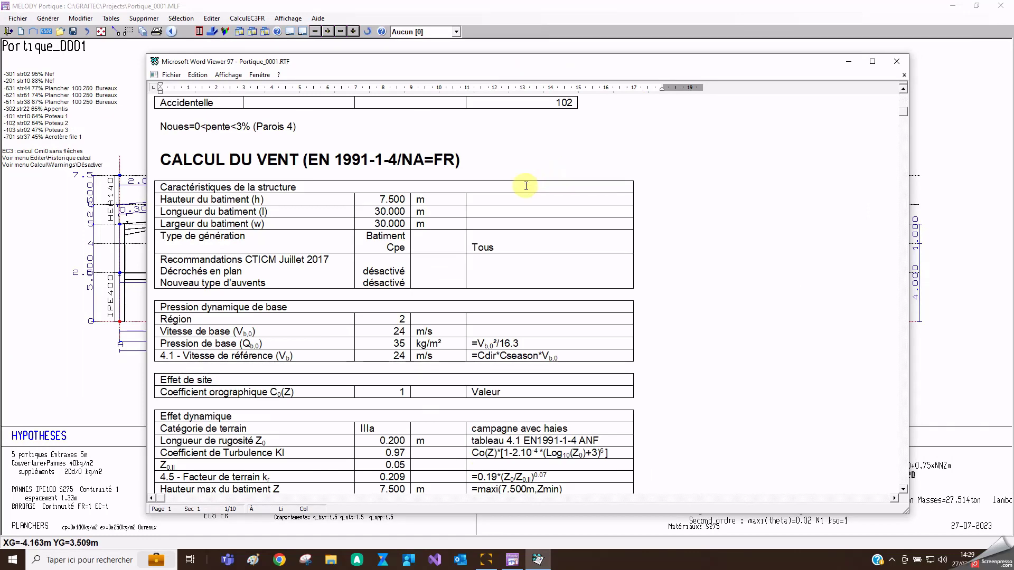
{"action": "scroll", "coordinate": [365, 274], "scroll_direction": "down", "scroll_amount": 18}
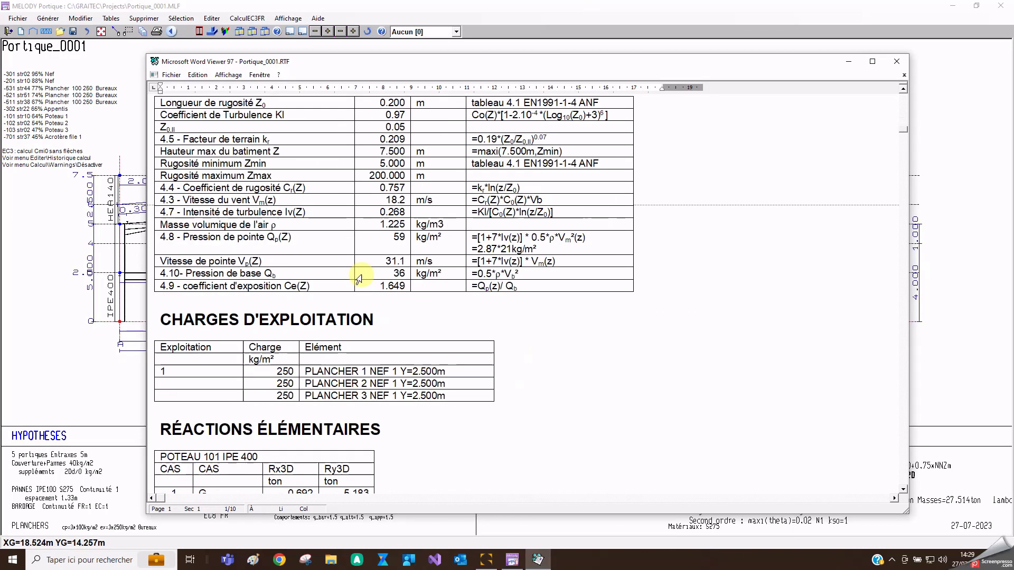
{"action": "scroll", "coordinate": [364, 281], "scroll_direction": "down", "scroll_amount": 10}
{"action": "scroll", "coordinate": [265, 290], "scroll_direction": "up", "scroll_amount": 6}
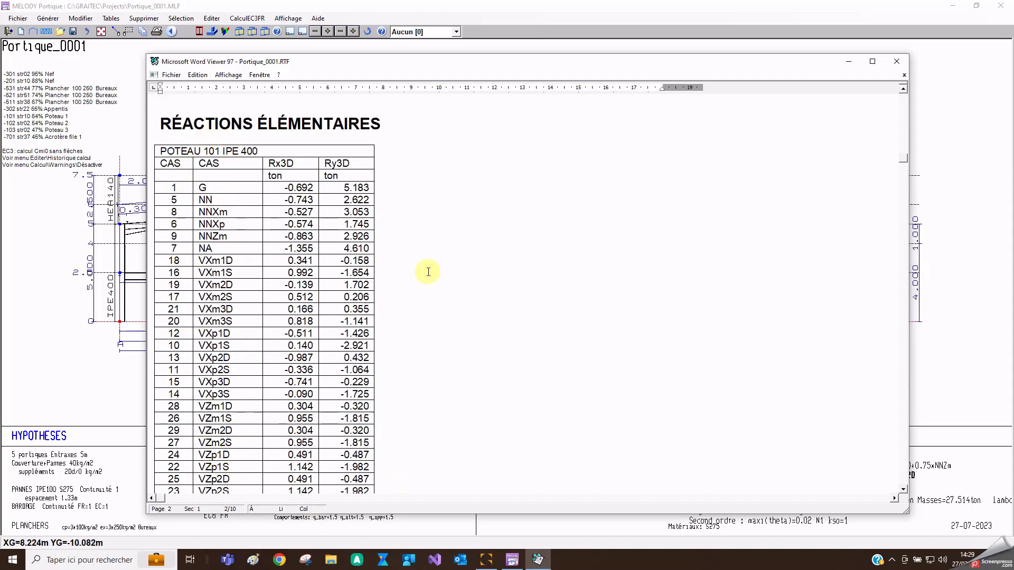
Examine the elementary reactions, the displacement summary and the list of ELS combinations in the calculation note
{"action": "scroll", "coordinate": [372, 184], "scroll_direction": "down", "scroll_amount": 15}
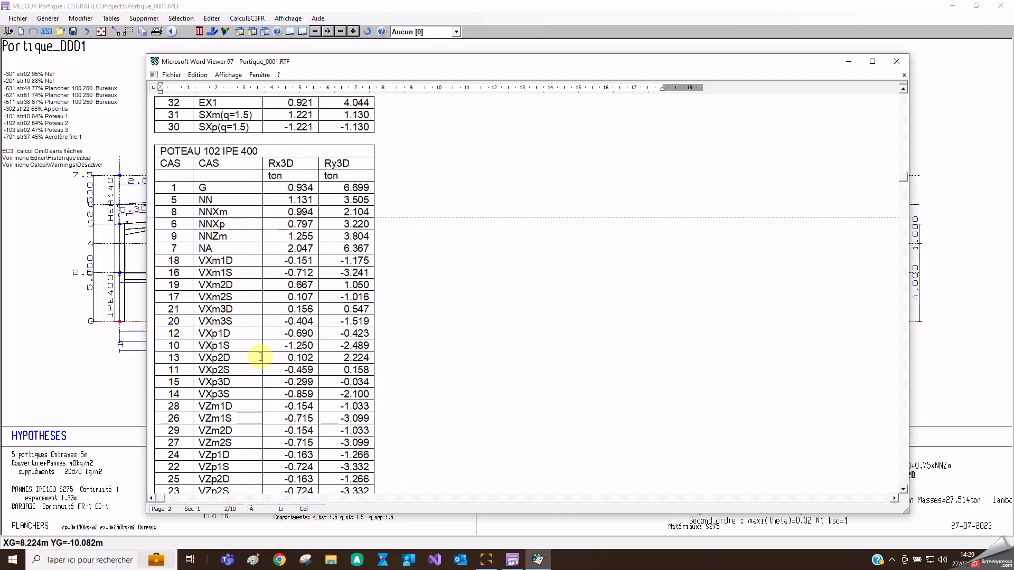
{"action": "scroll", "coordinate": [263, 322], "scroll_direction": "down", "scroll_amount": 13}
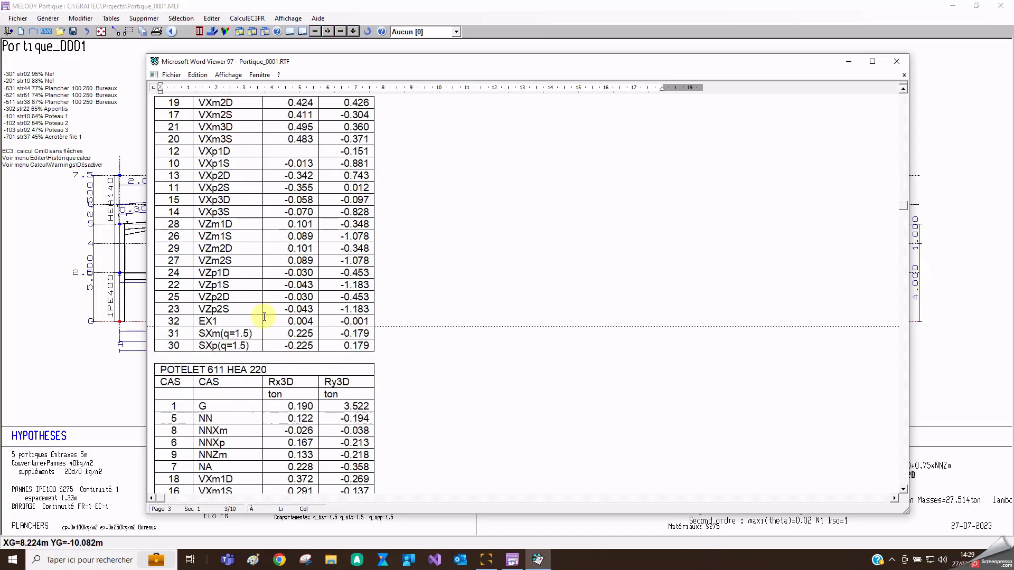
{"action": "scroll", "coordinate": [263, 322], "scroll_direction": "down", "scroll_amount": 14}
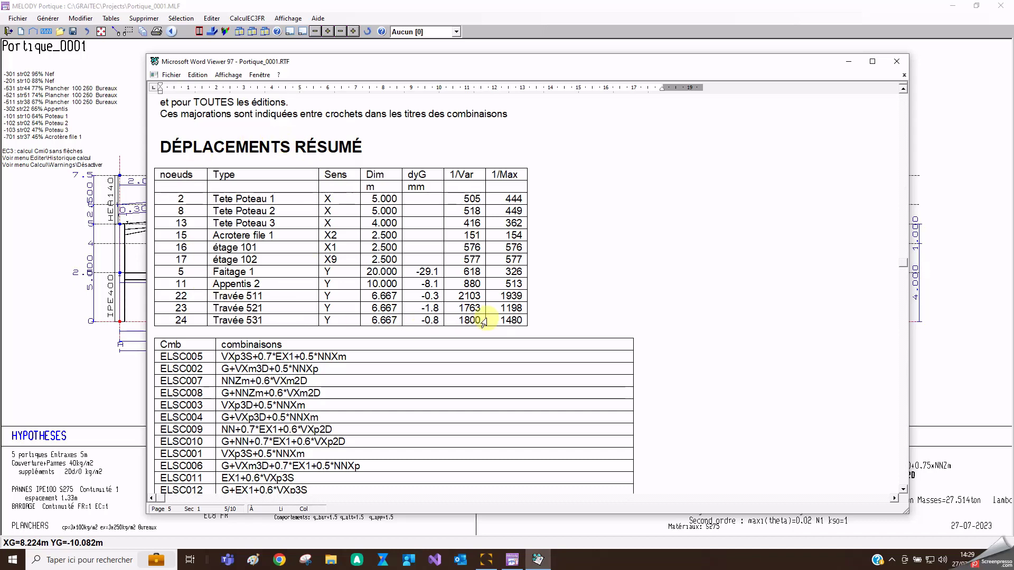
{"action": "scroll", "coordinate": [483, 321], "scroll_direction": "down", "scroll_amount": 4}
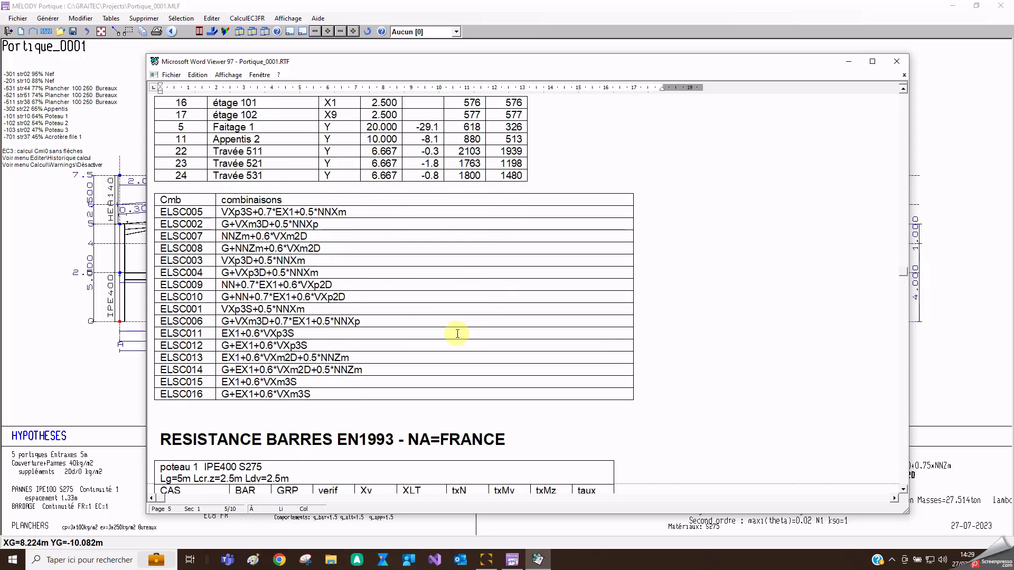
{"action": "left_click_drag", "start_coordinate": [196, 204], "coordinate": [357, 392]}
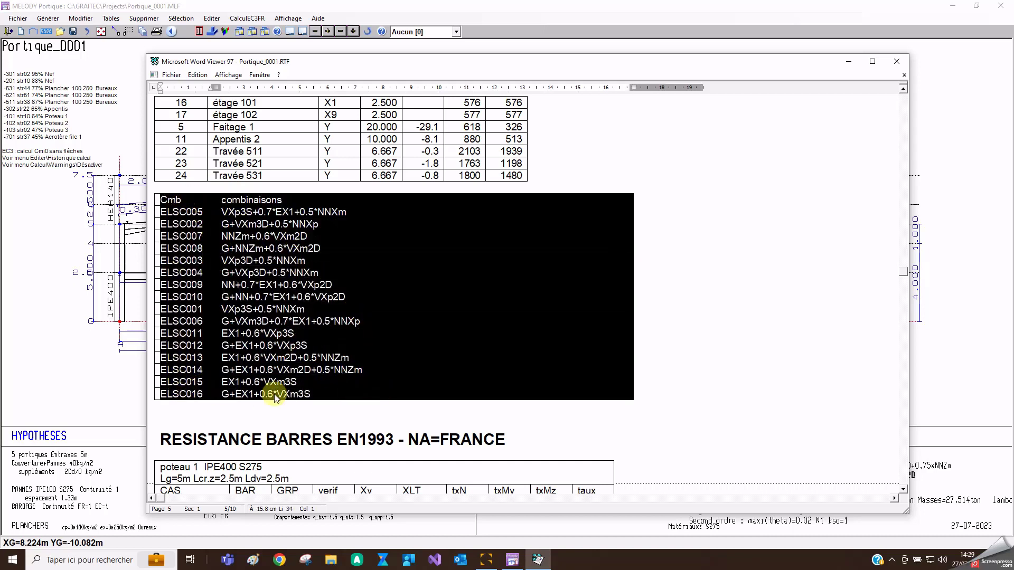
Examine the EN1993 bar resistance tables for the posts, rafters and lean-to, checking governing cases and ratios of poteau 1, and close the note
{"action": "scroll", "coordinate": [253, 327], "scroll_direction": "down", "scroll_amount": 7}
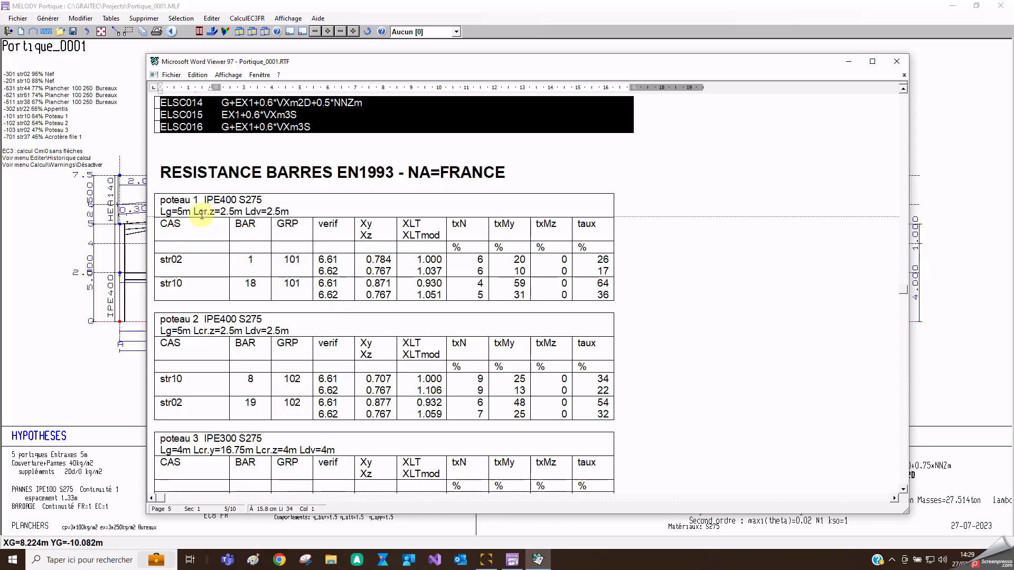
{"action": "left_click_drag", "start_coordinate": [156, 264], "coordinate": [164, 293]}
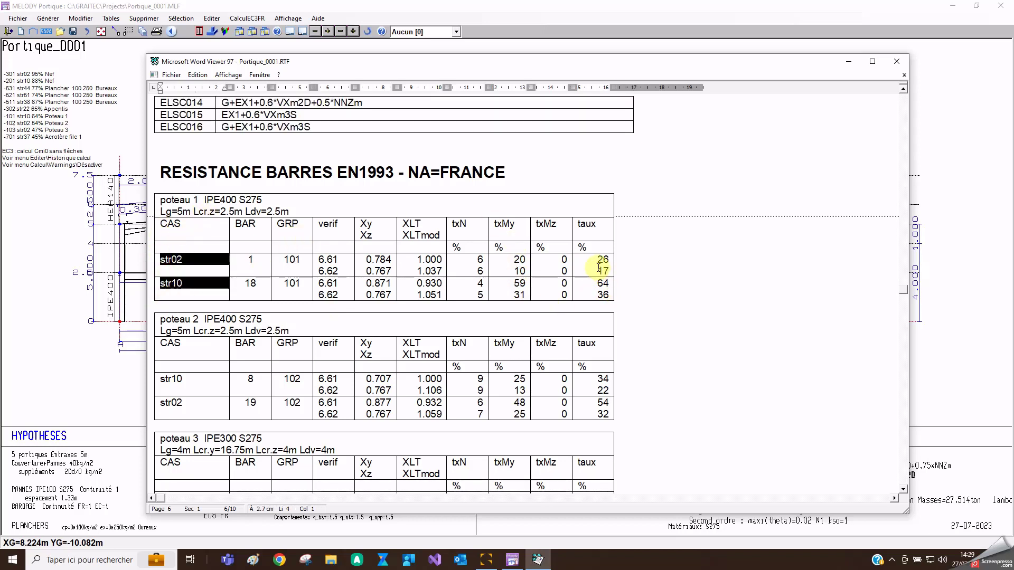
{"action": "left_click_drag", "start_coordinate": [244, 263], "coordinate": [250, 285]}
{"action": "double_click", "coordinate": [191, 258]}
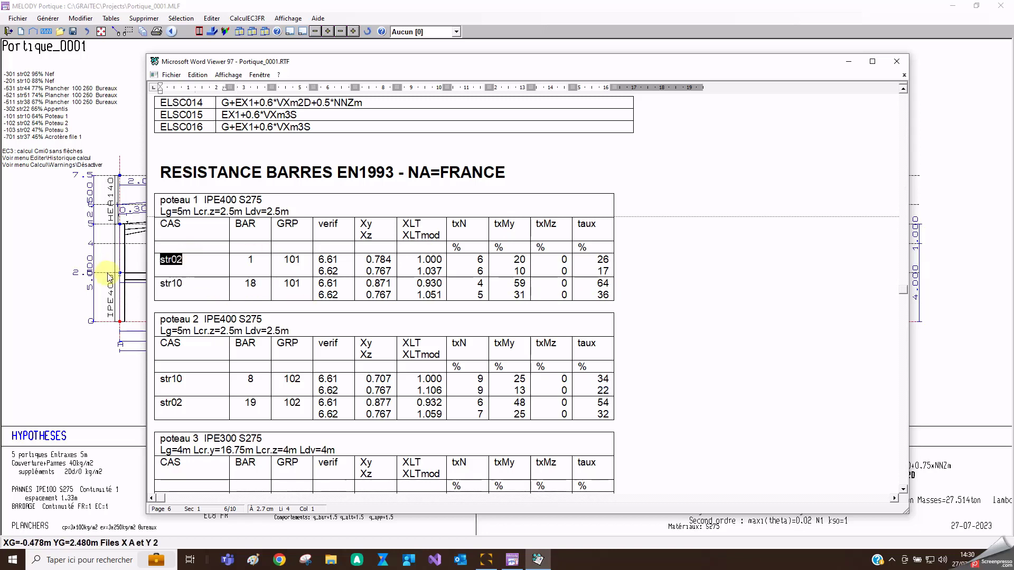
{"action": "left_click_drag", "start_coordinate": [618, 271], "coordinate": [593, 262]}
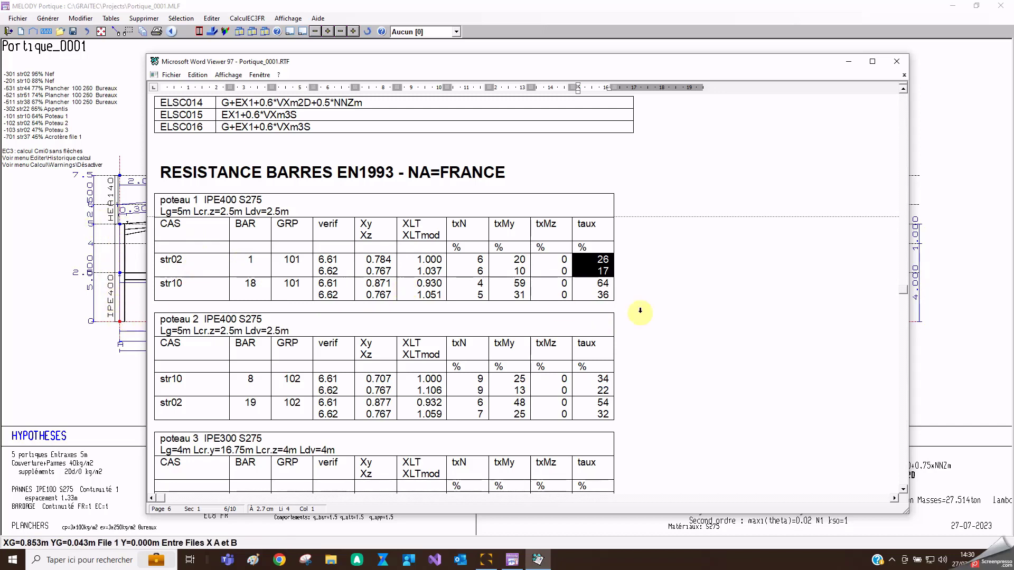
{"action": "left_click", "coordinate": [209, 262]}
{"action": "left_click_drag", "start_coordinate": [209, 262], "coordinate": [220, 287]}
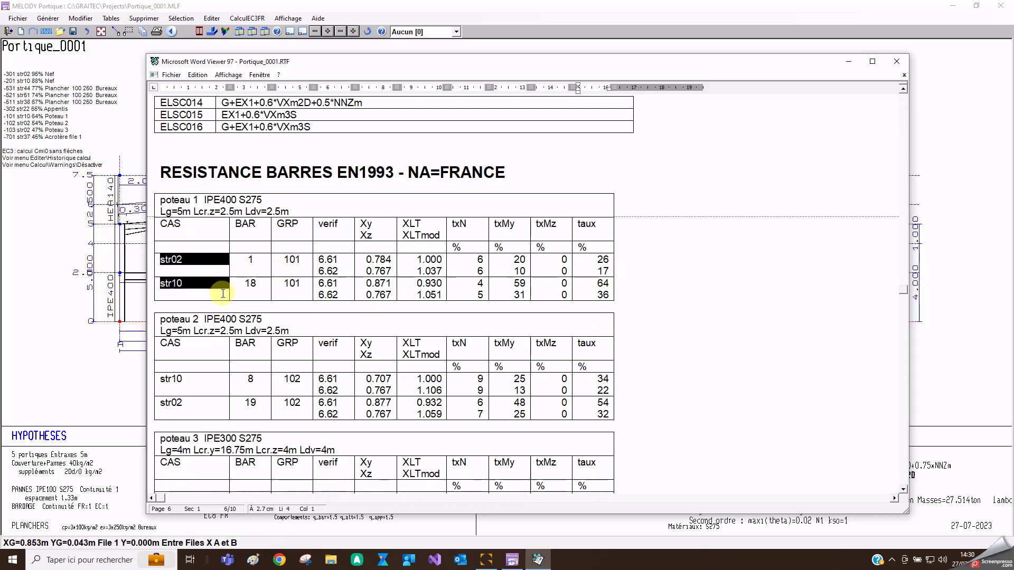
{"action": "scroll", "coordinate": [293, 383], "scroll_direction": "down", "scroll_amount": 3}
{"action": "scroll", "coordinate": [290, 383], "scroll_direction": "down", "scroll_amount": 9}
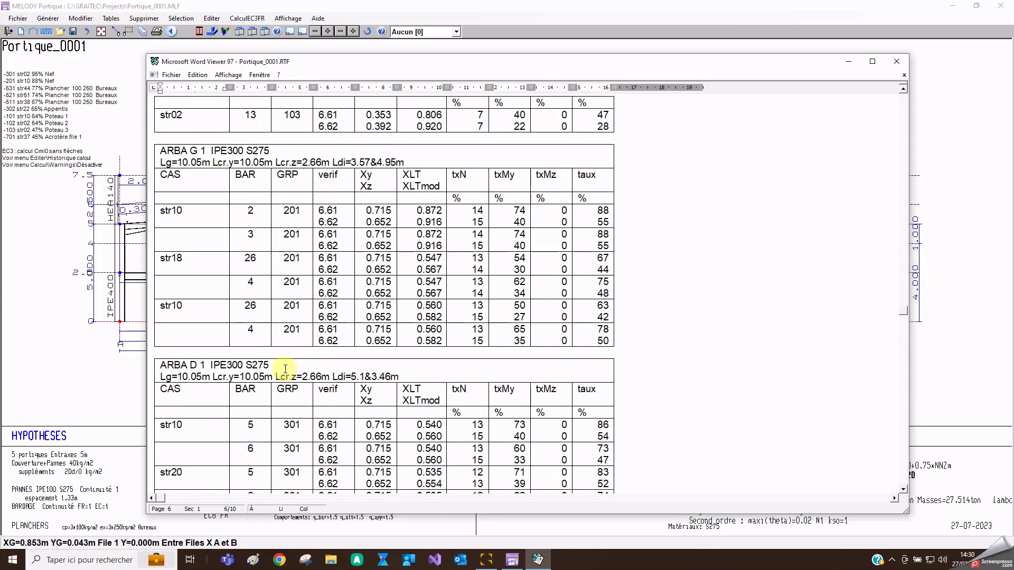
{"action": "scroll", "coordinate": [424, 335], "scroll_direction": "down", "scroll_amount": 18}
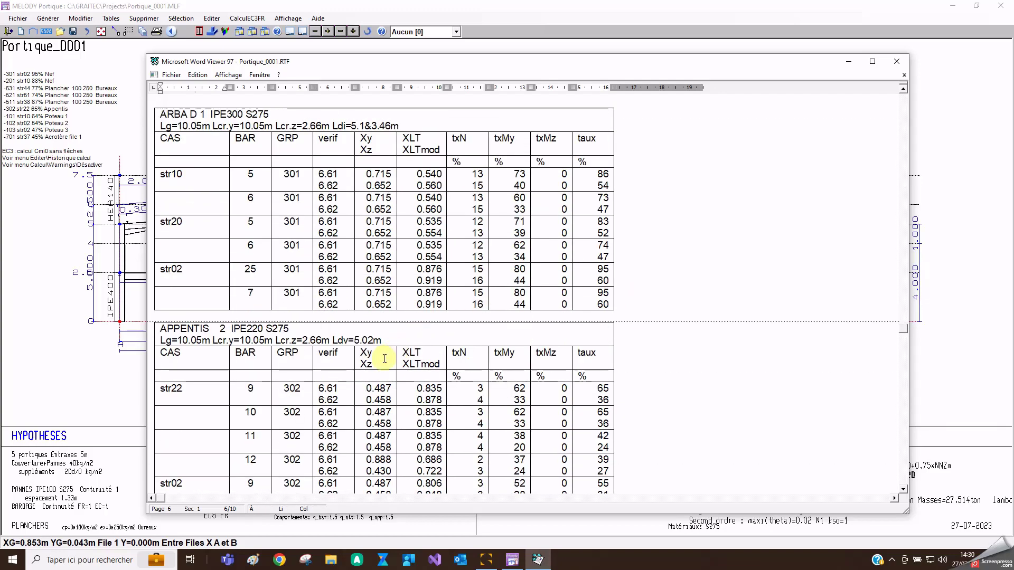
{"action": "left_click", "coordinate": [896, 61]}
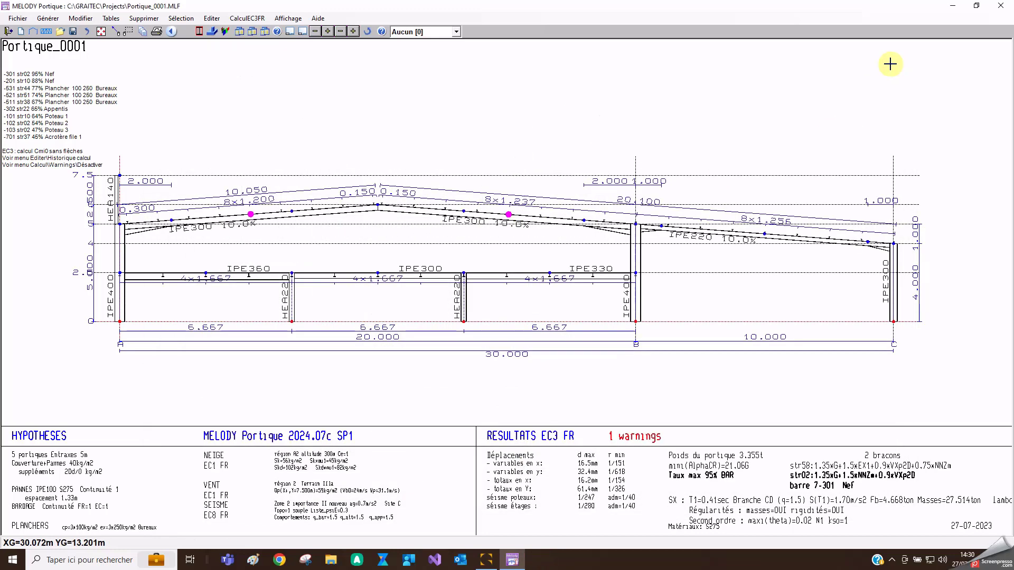
Save the portal frame model and open its bracing (Contreventements) model, keeping the 3D drawing unobstructed
{"action": "left_click", "coordinate": [74, 32]}
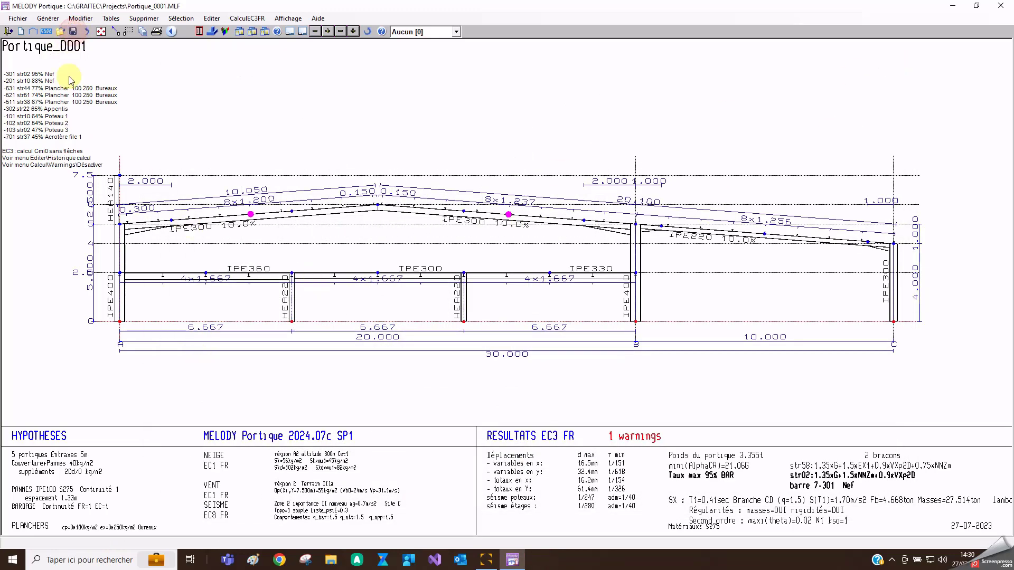
{"action": "left_click", "coordinate": [46, 32]}
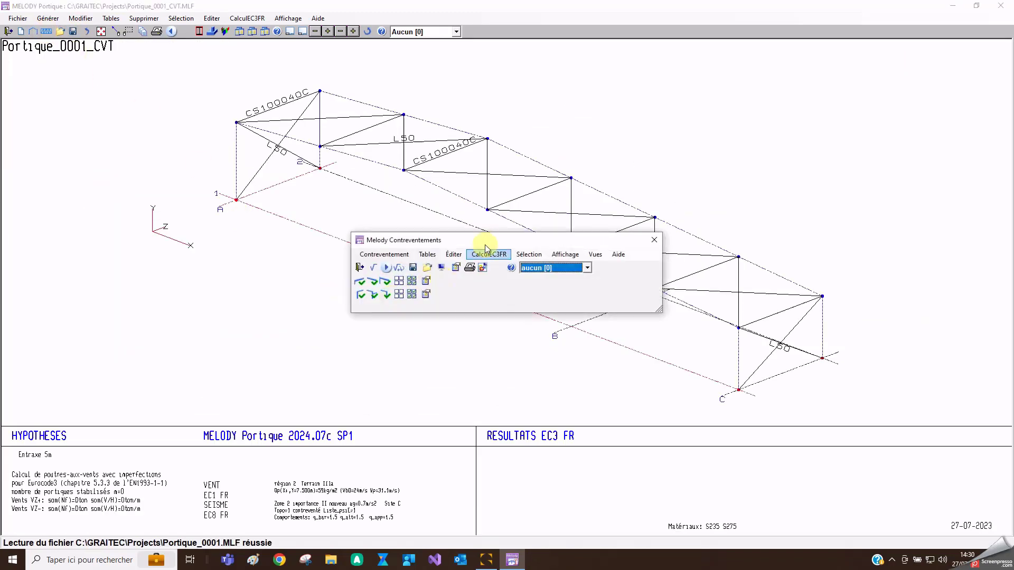
{"action": "left_click_drag", "start_coordinate": [491, 239], "coordinate": [181, 343]}
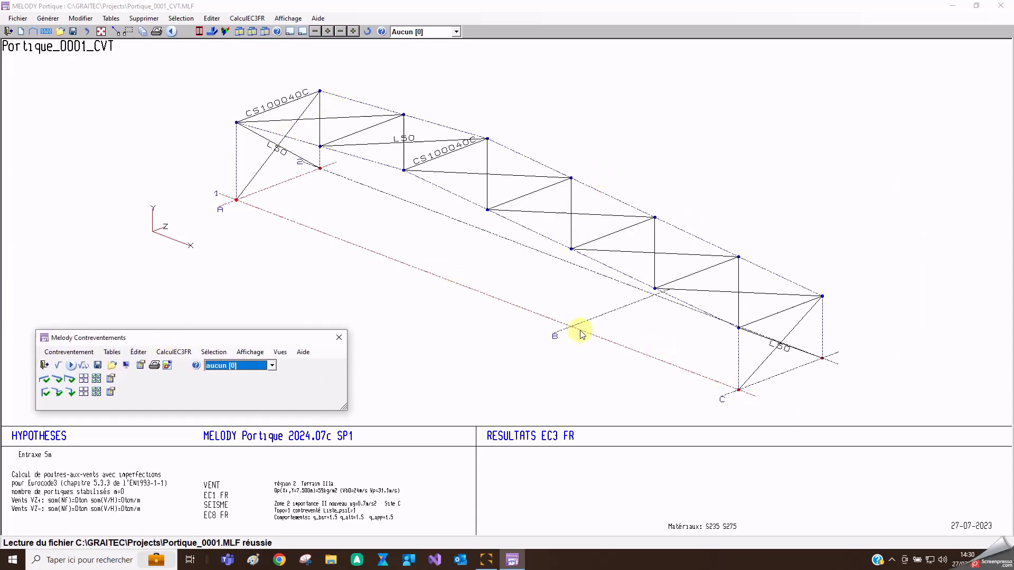
Set the vertical bracing type on file 2 to Croix
{"action": "left_click", "coordinate": [60, 393]}
{"action": "left_click", "coordinate": [110, 288]}
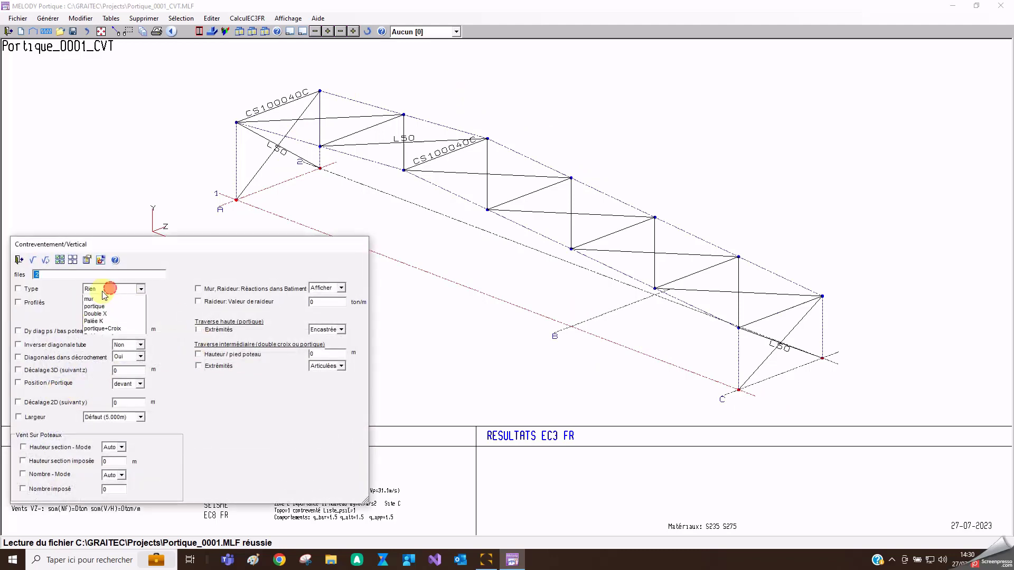
{"action": "left_click", "coordinate": [104, 309]}
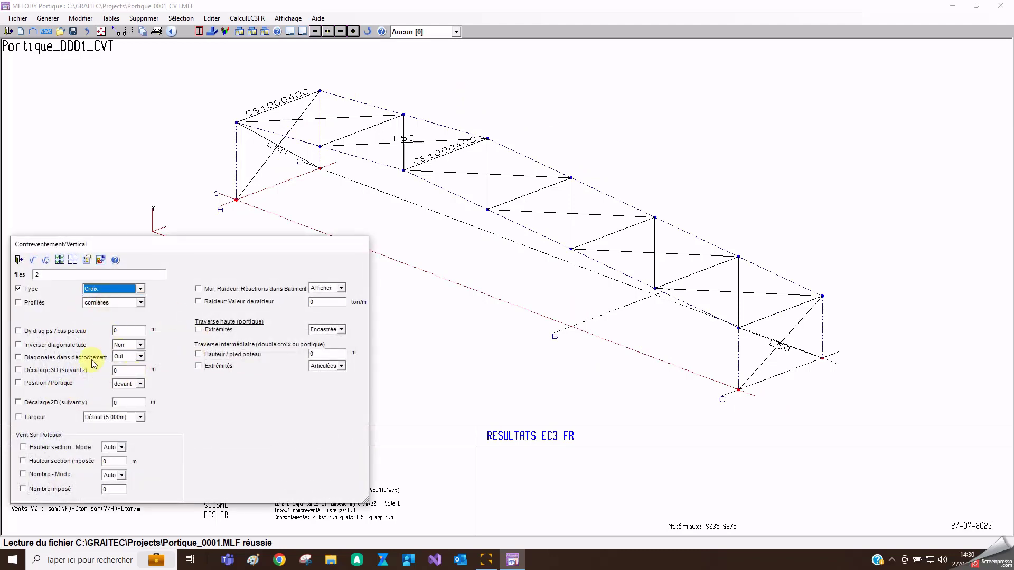
{"action": "left_click", "coordinate": [34, 261]}
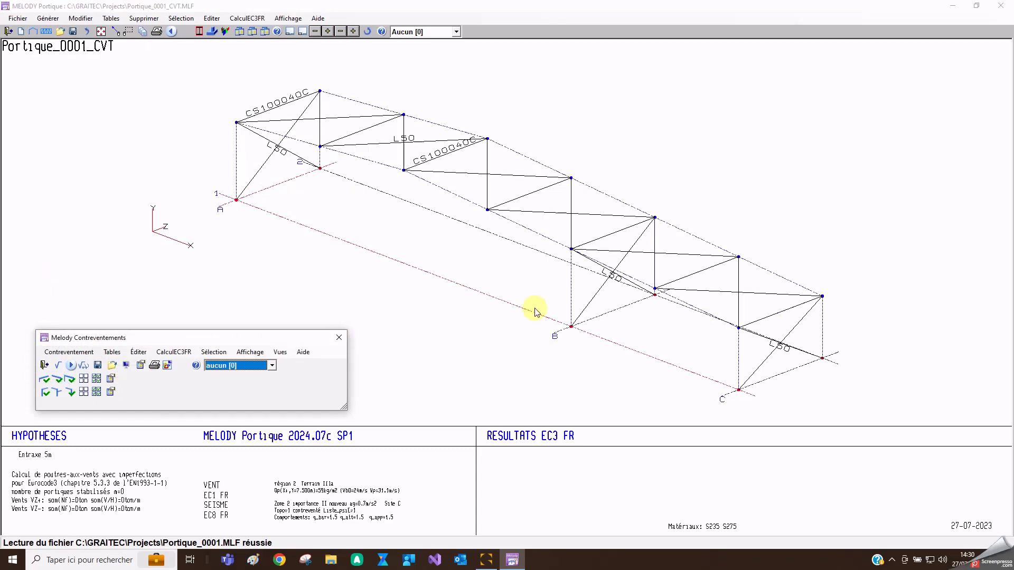
Set the vertical bracing type on file 2 to Double X
{"action": "left_click", "coordinate": [59, 392]}
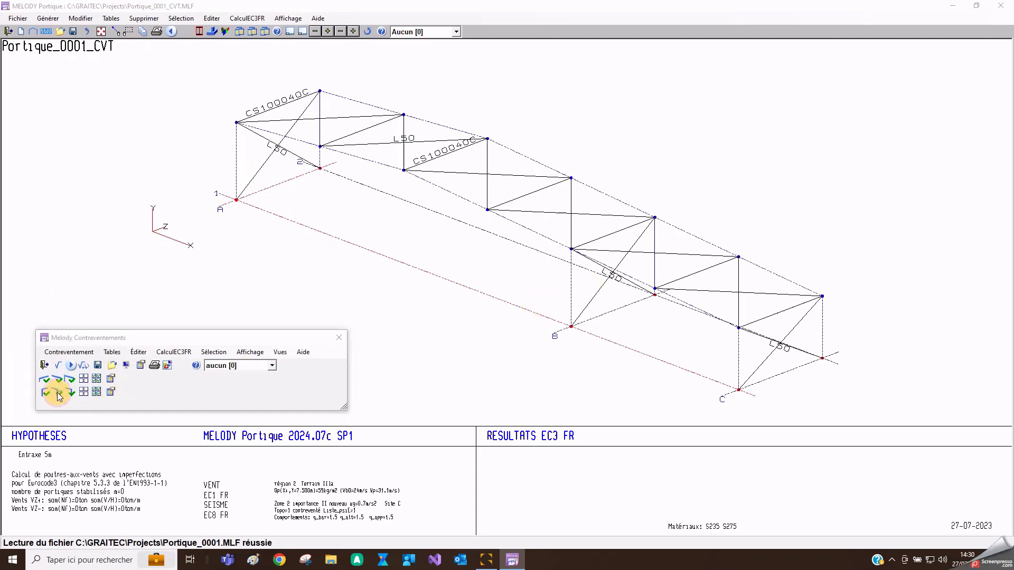
{"action": "left_click", "coordinate": [118, 289]}
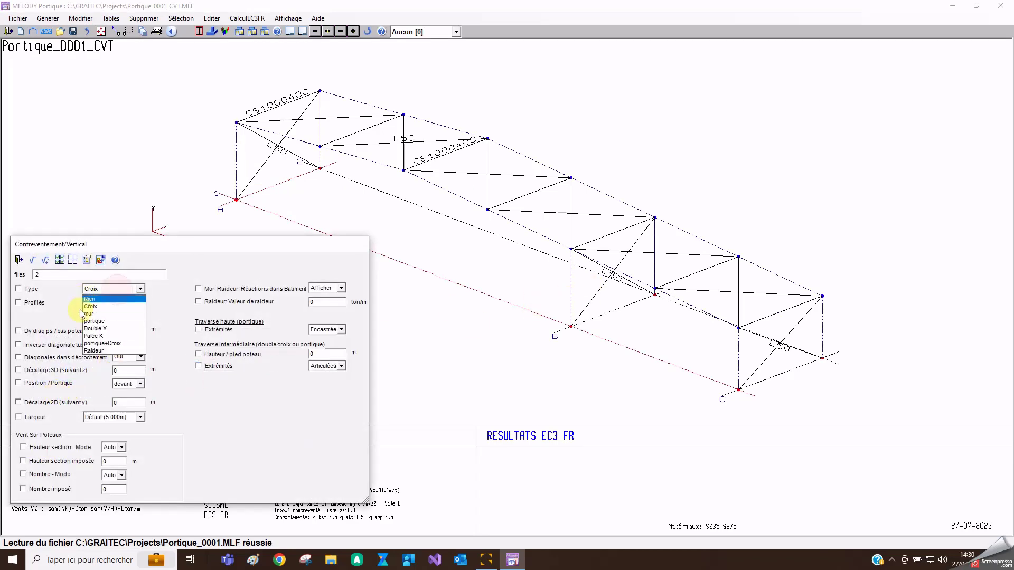
{"action": "left_click", "coordinate": [101, 328]}
{"action": "left_click", "coordinate": [34, 260]}
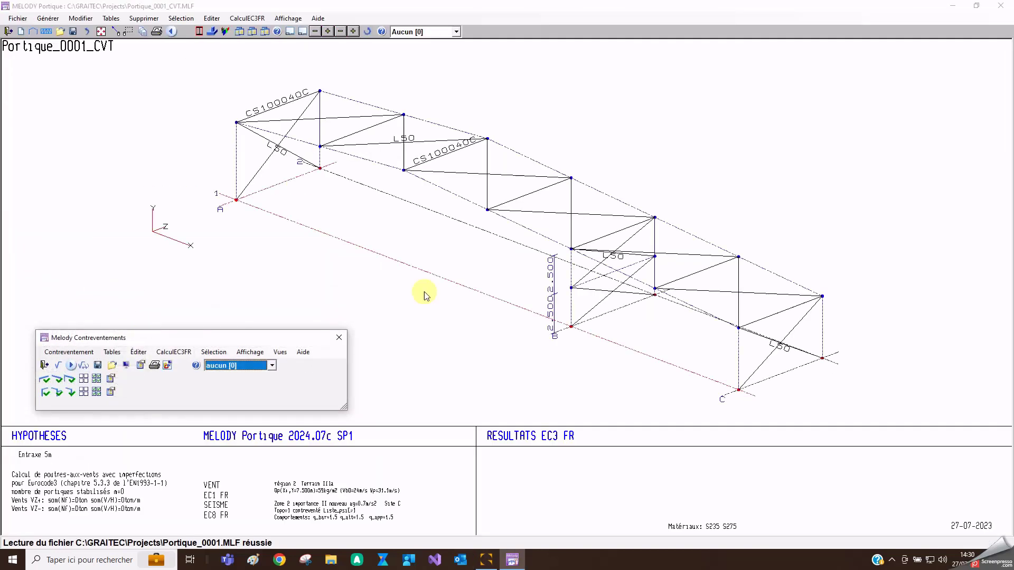
Set the vertical bracing type on file 1 to Double X
{"action": "left_click", "coordinate": [45, 392]}
{"action": "left_click", "coordinate": [140, 289]}
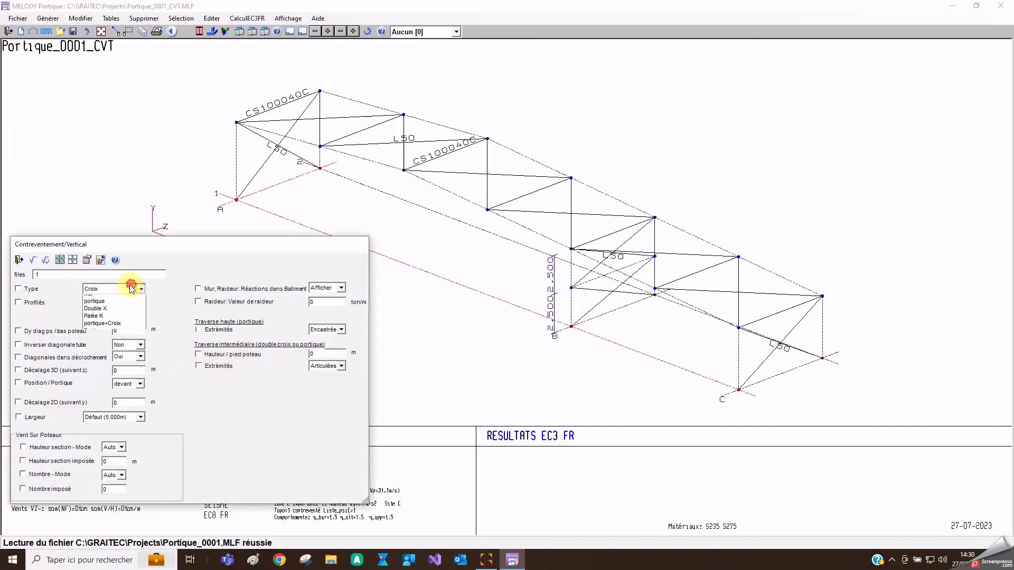
{"action": "left_click", "coordinate": [111, 328]}
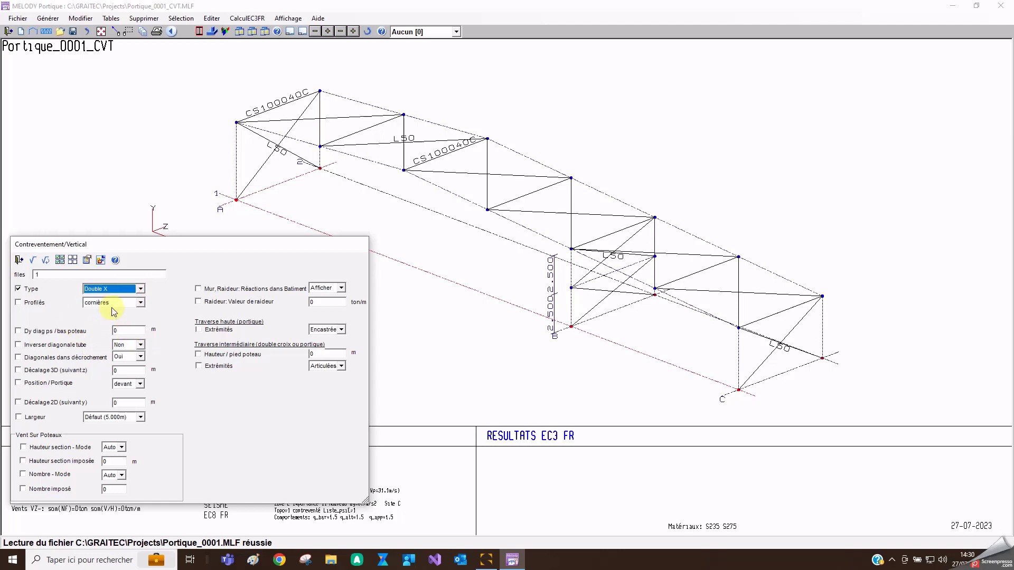
{"action": "left_click", "coordinate": [33, 260]}
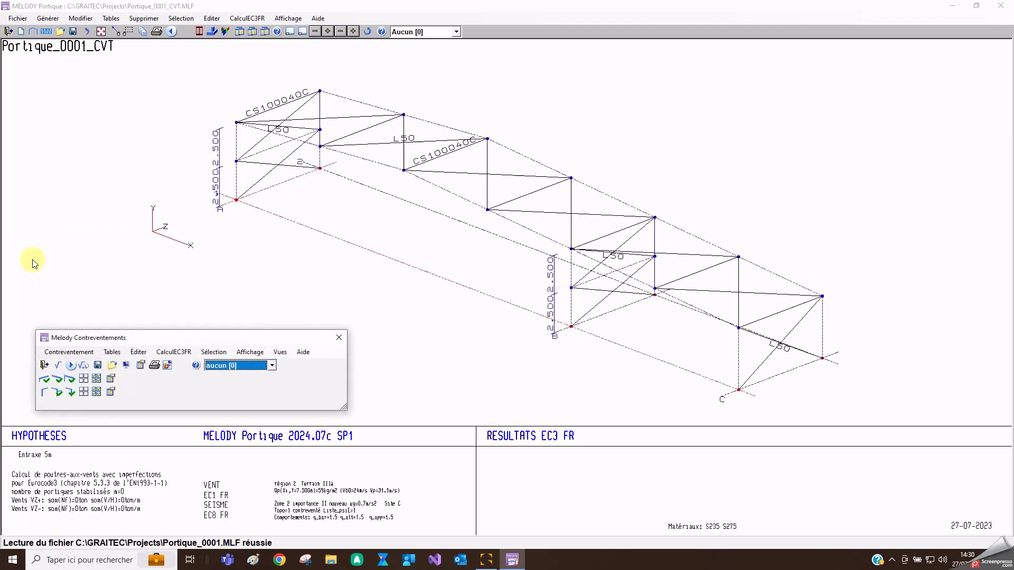
Display the VXp3S and VZp1D wind load cases on the bracing, and run the bracing calculation
{"action": "left_click", "coordinate": [241, 366]}
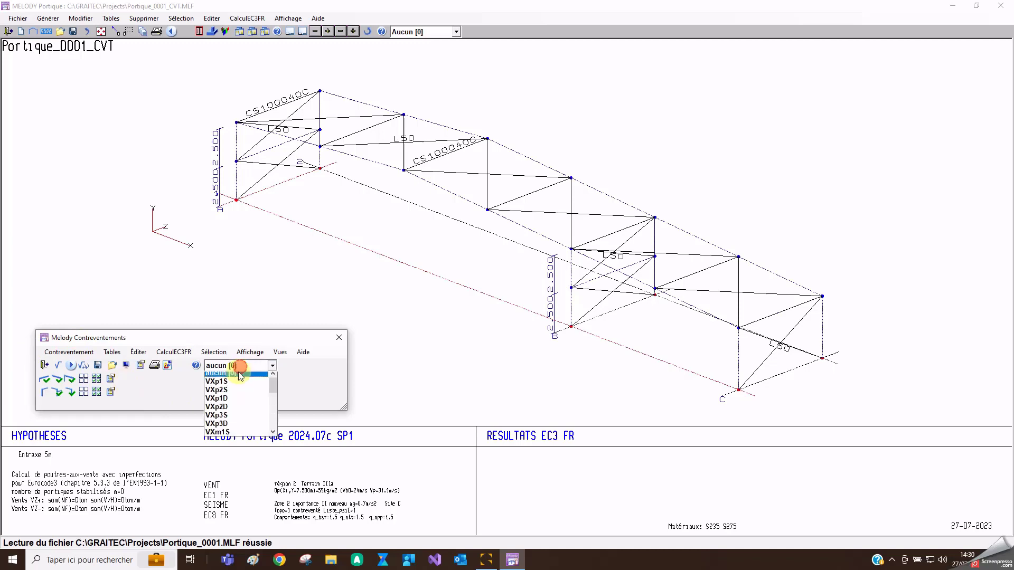
{"action": "left_click", "coordinate": [226, 423]}
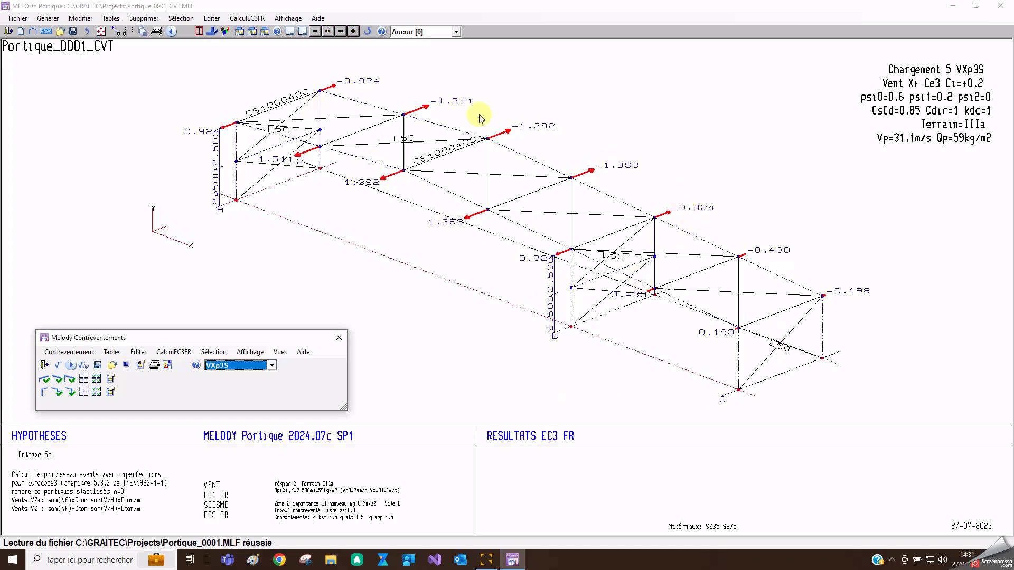
{"action": "left_click", "coordinate": [241, 368]}
{"action": "scroll", "coordinate": [233, 429], "scroll_direction": "down", "scroll_amount": 1}
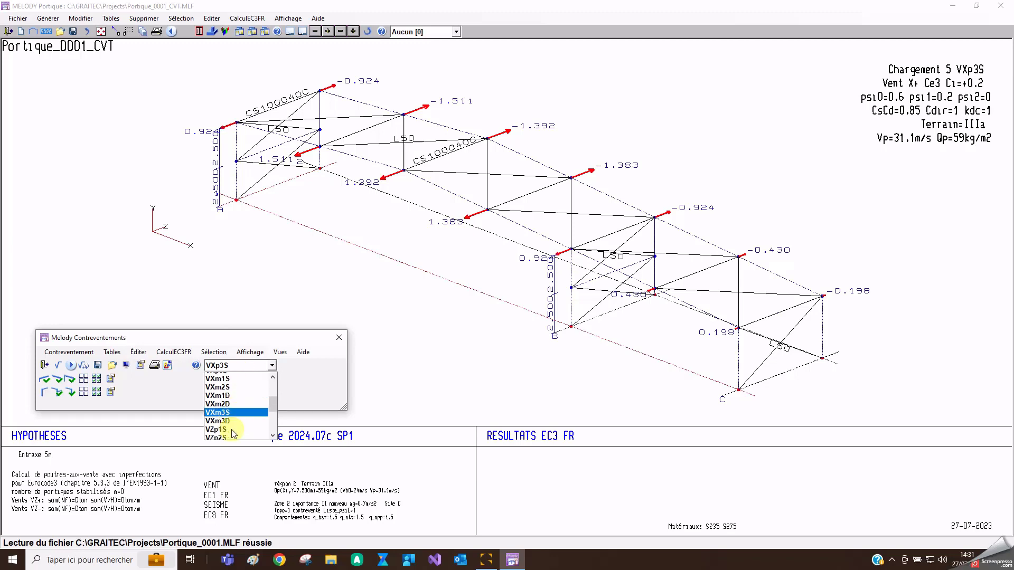
{"action": "scroll", "coordinate": [234, 431], "scroll_direction": "down", "scroll_amount": 3}
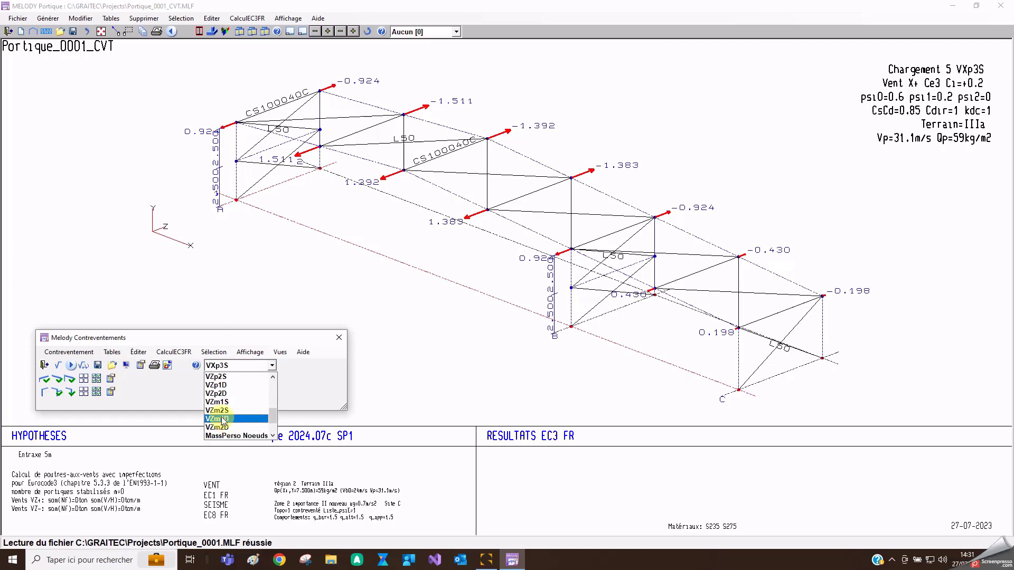
{"action": "left_click", "coordinate": [228, 385]}
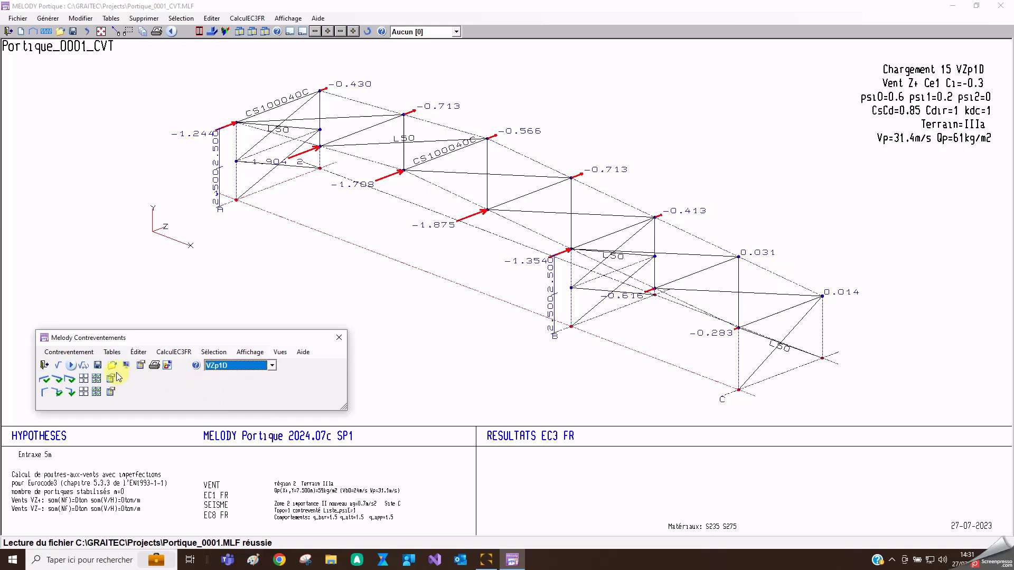
{"action": "left_click", "coordinate": [71, 365]}
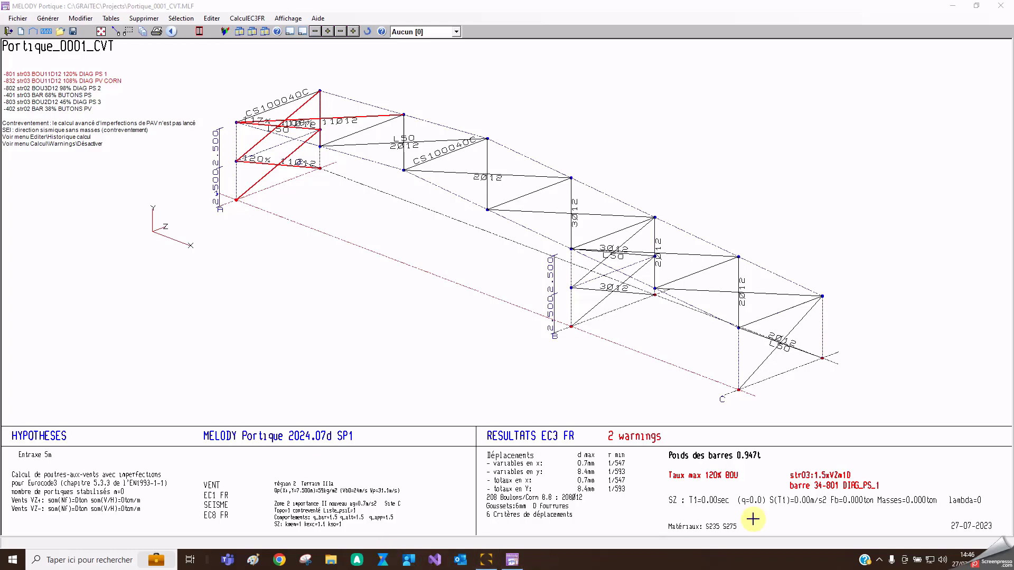
Choose a CAE 100 equal-angle section for the group 801 vertical bracing diagonals
{"action": "scroll", "coordinate": [296, 166], "scroll_direction": "up", "scroll_amount": 2}
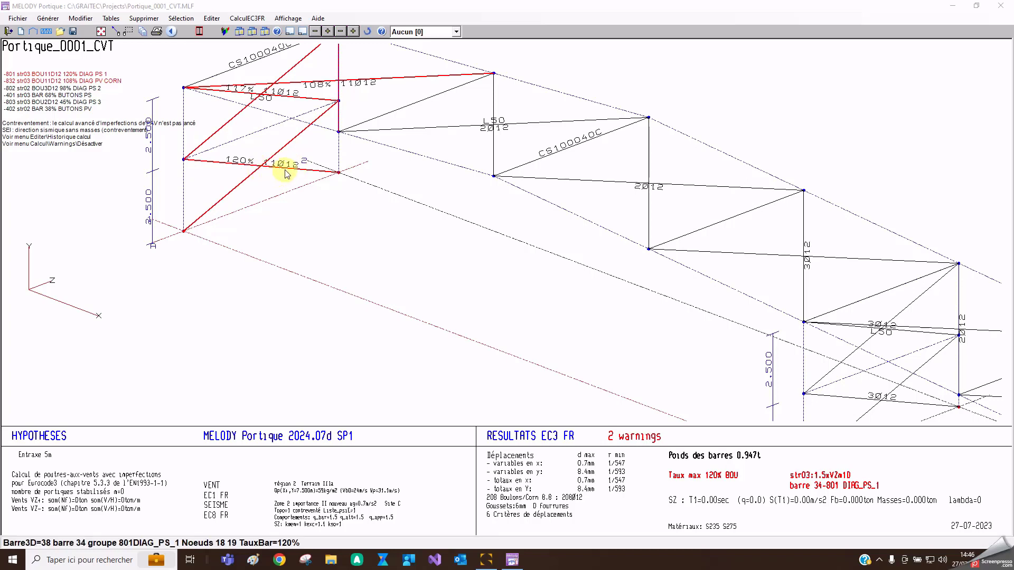
{"action": "left_click", "coordinate": [286, 169]}
{"action": "double_click", "coordinate": [286, 169]}
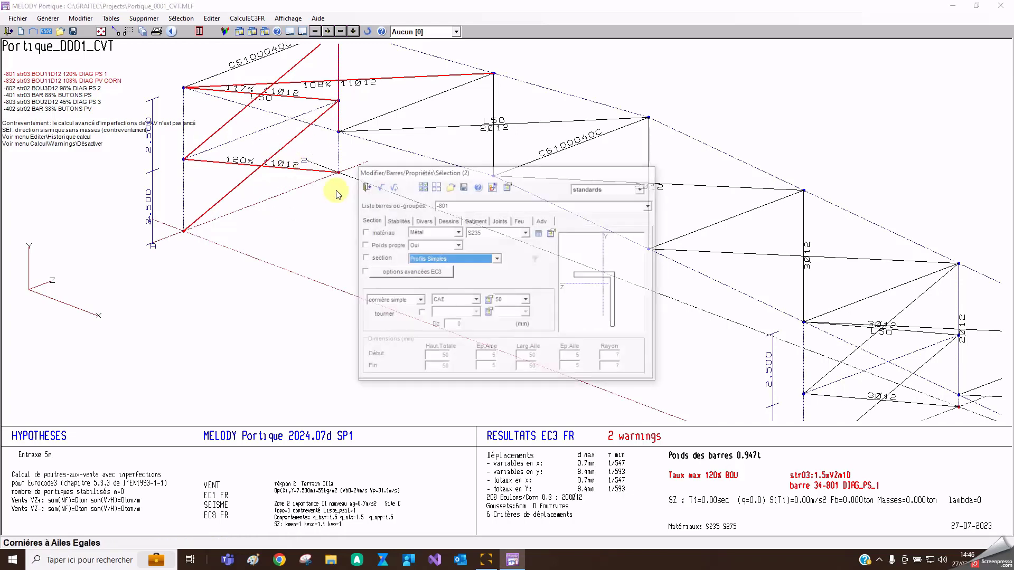
{"action": "left_click", "coordinate": [515, 300]}
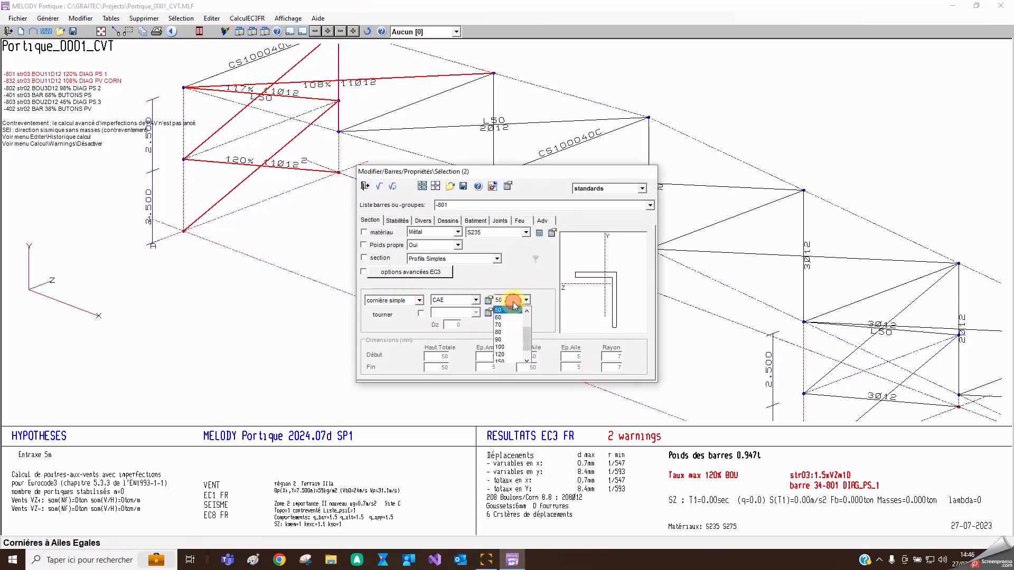
{"action": "left_click", "coordinate": [501, 355]}
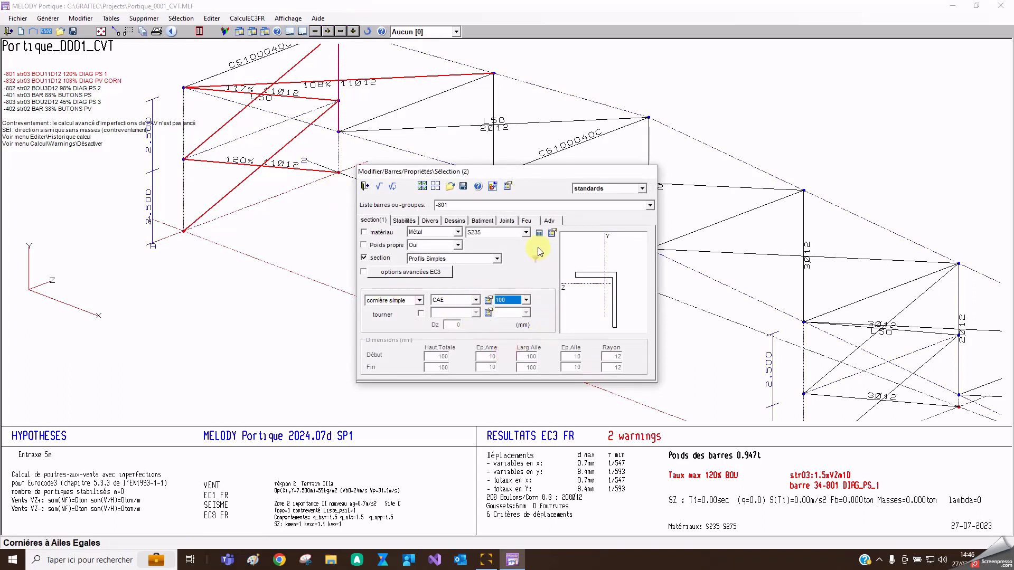
Set the gusset thickness of group 801 to 10 mm, apply the bar changes and recalculate the bracing
{"action": "left_click", "coordinate": [512, 221]}
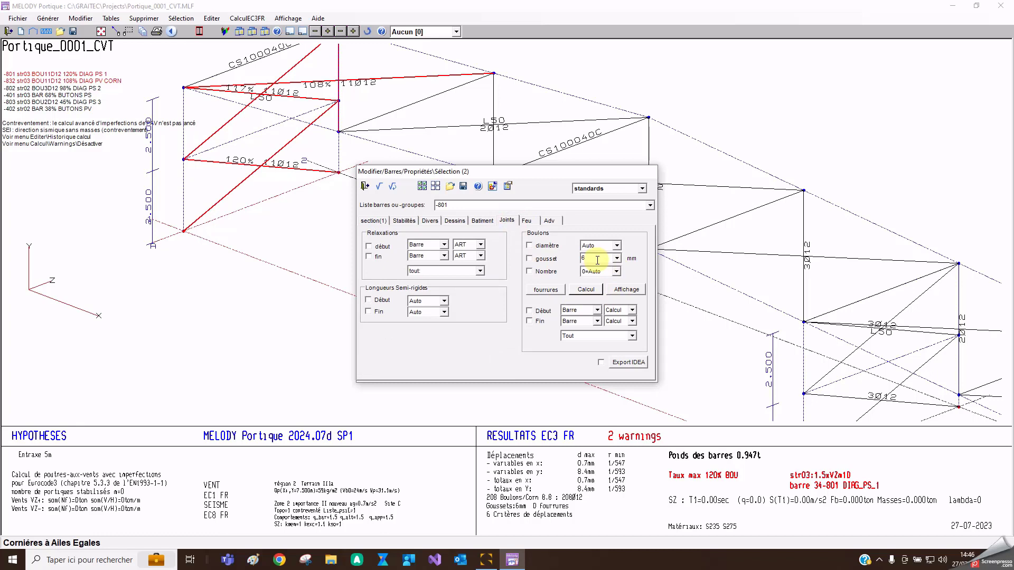
{"action": "left_click", "coordinate": [616, 258]}
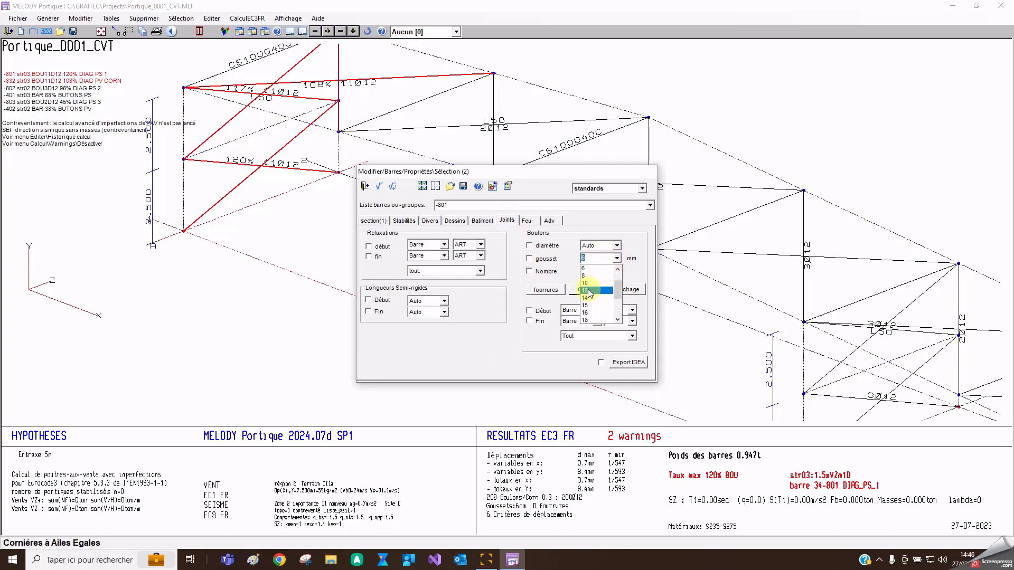
{"action": "left_click", "coordinate": [586, 283]}
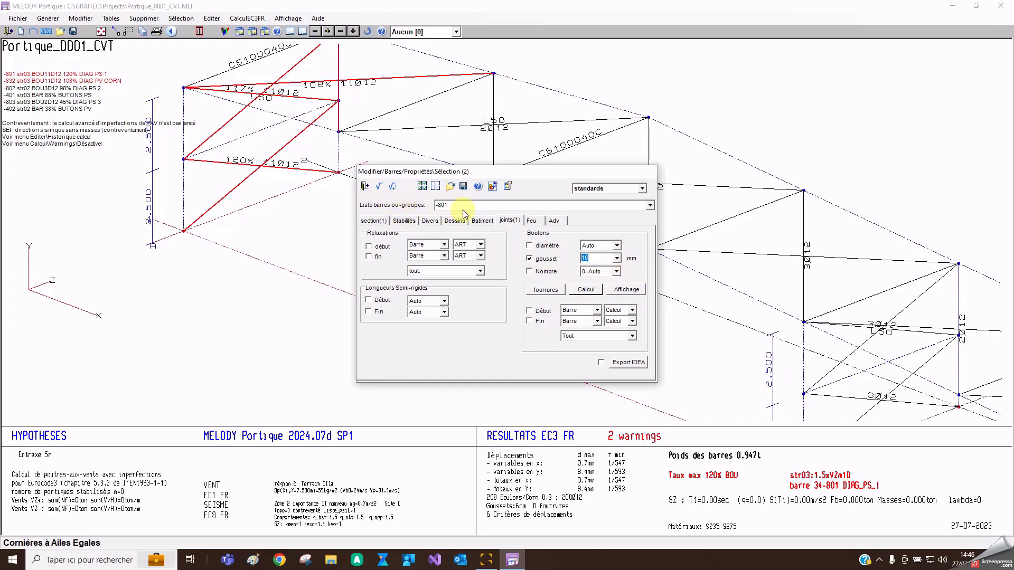
{"action": "left_click", "coordinate": [380, 187]}
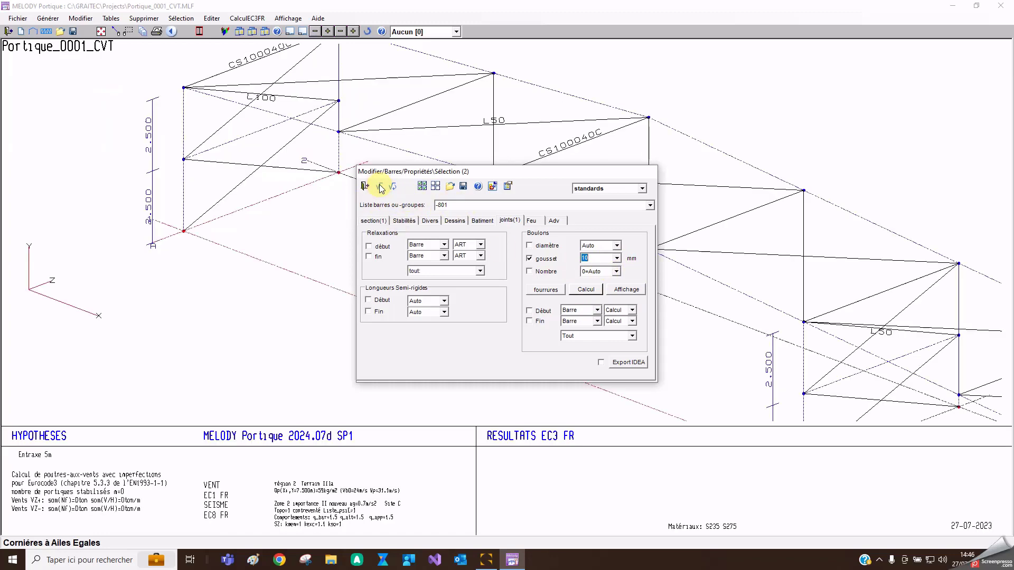
{"action": "scroll", "coordinate": [268, 165], "scroll_direction": "up", "scroll_amount": 2}
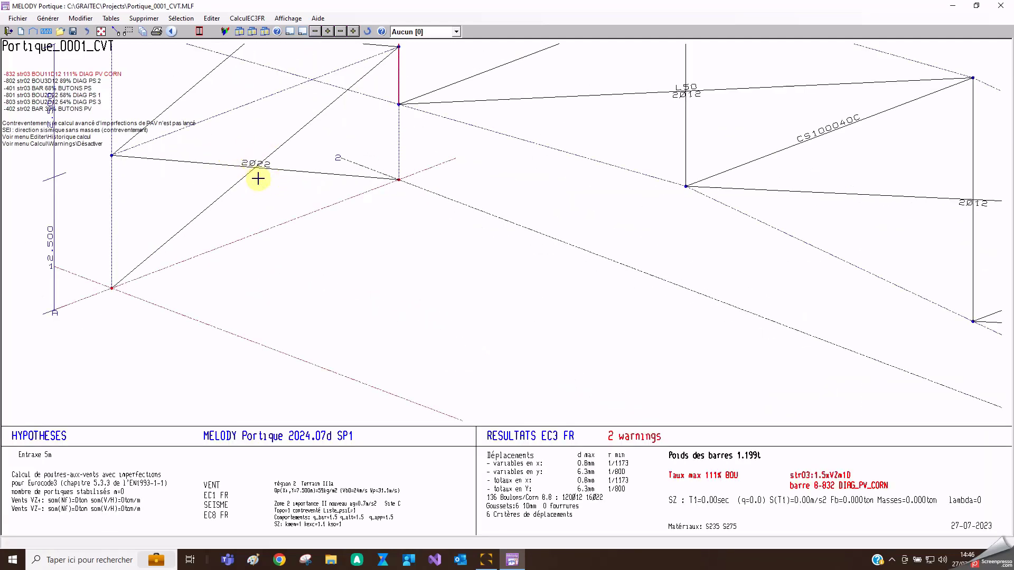
{"action": "scroll", "coordinate": [289, 170], "scroll_direction": "down", "scroll_amount": 2}
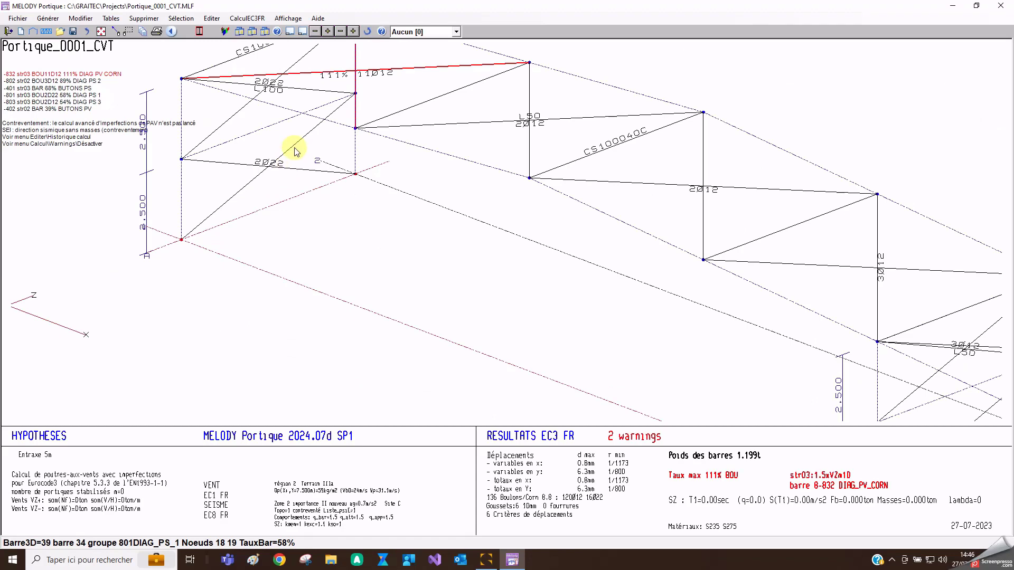
{"action": "middle_click_drag", "start_coordinate": [413, 198], "coordinate": [396, 102]}
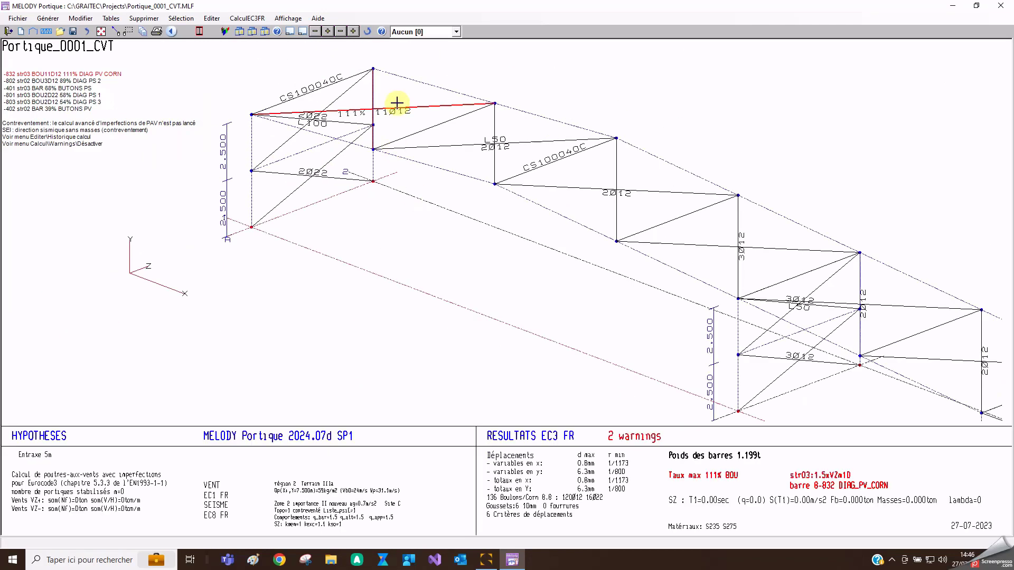
{"action": "double_click", "coordinate": [399, 110]}
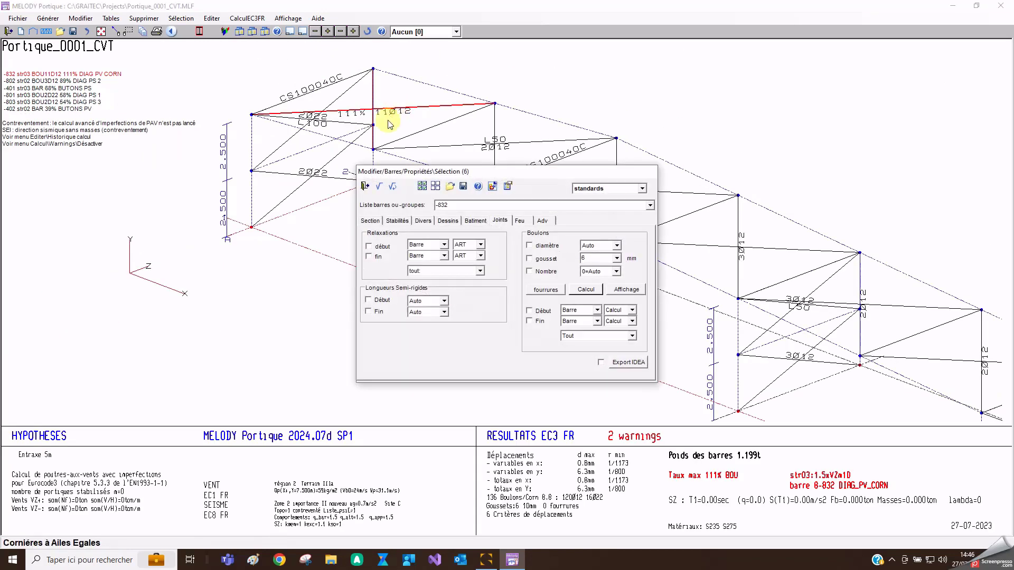
{"action": "key", "text": "Escape"}
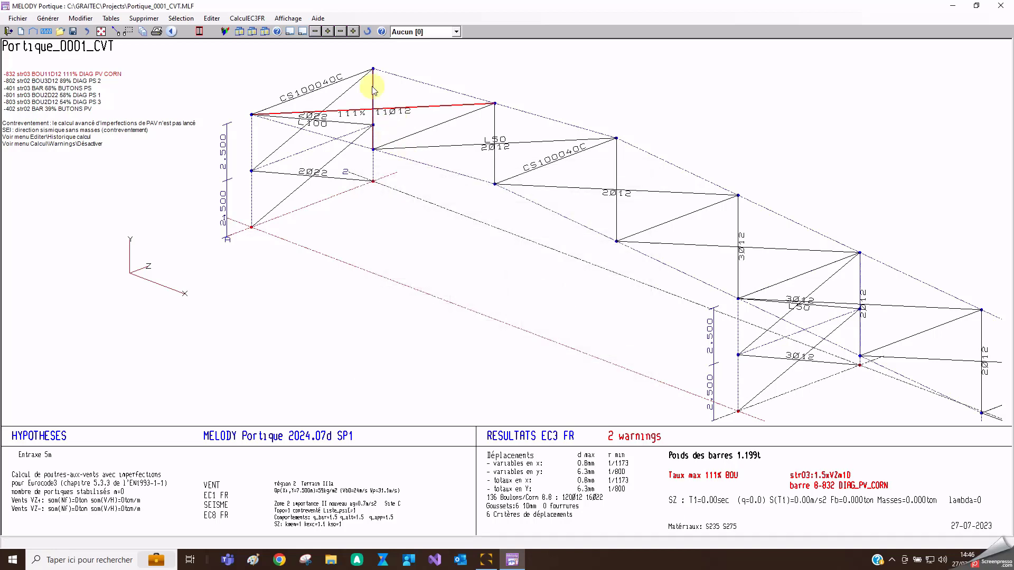
Increase the section of the group 832 DIAG_PV_CORN diagonals to the next profile, L60
{"action": "left_click", "coordinate": [328, 32]}
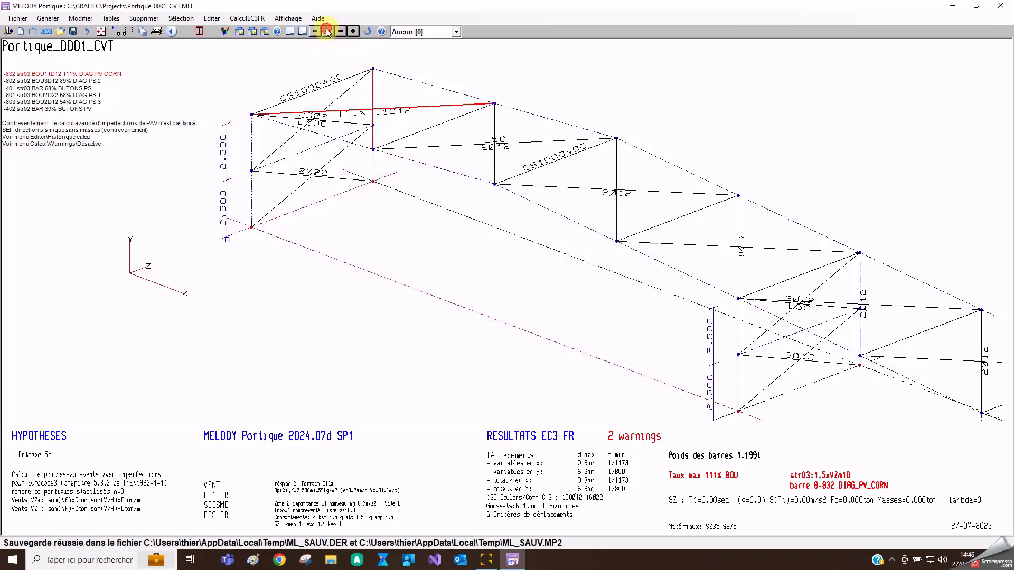
{"action": "left_click", "coordinate": [407, 111]}
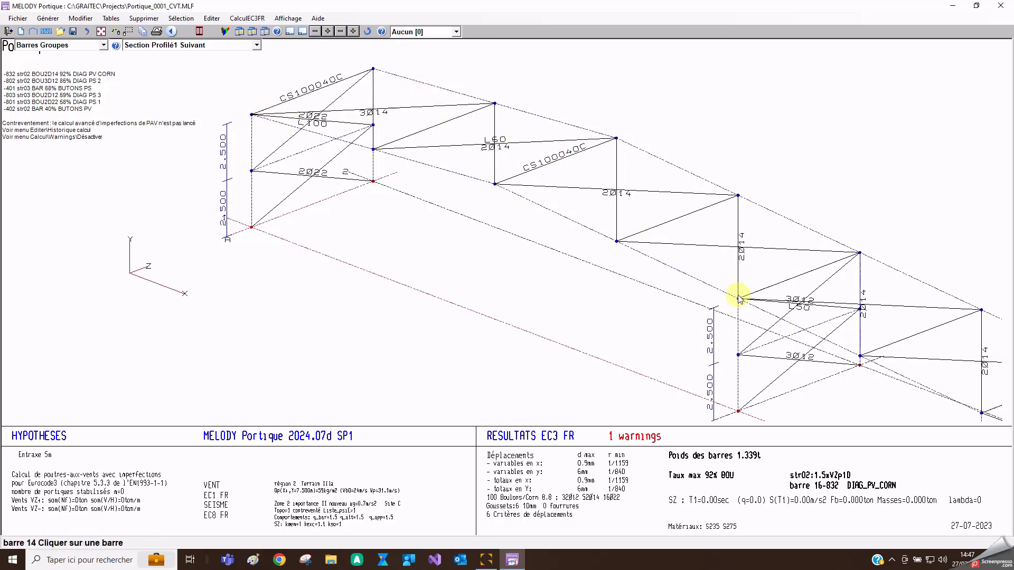
{"action": "scroll", "coordinate": [692, 227], "scroll_direction": "down", "scroll_amount": 1}
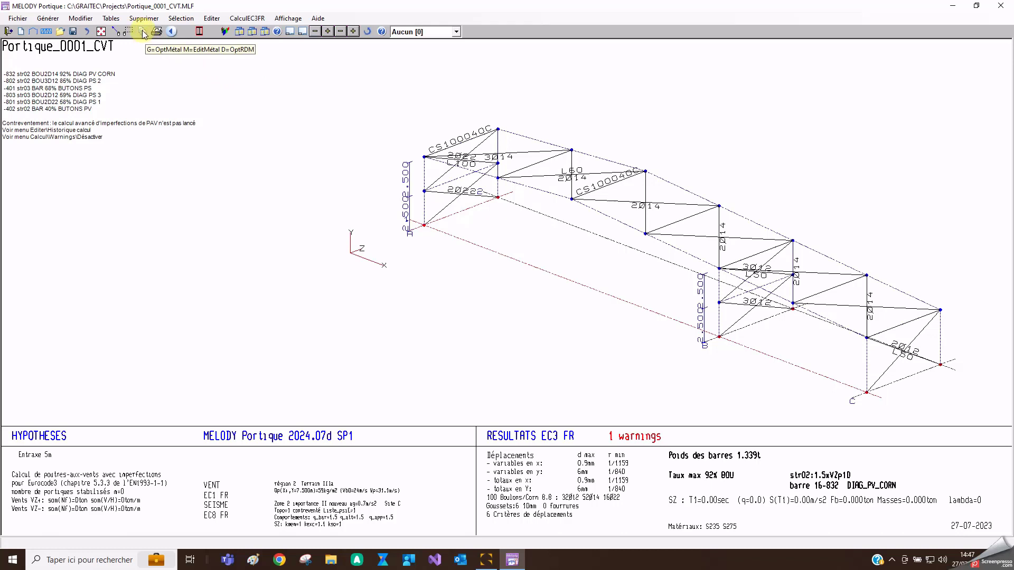
Set up a steel calculation note, clear all preselected contents and include only the Cornières Boulons results
{"action": "left_click", "coordinate": [143, 33]}
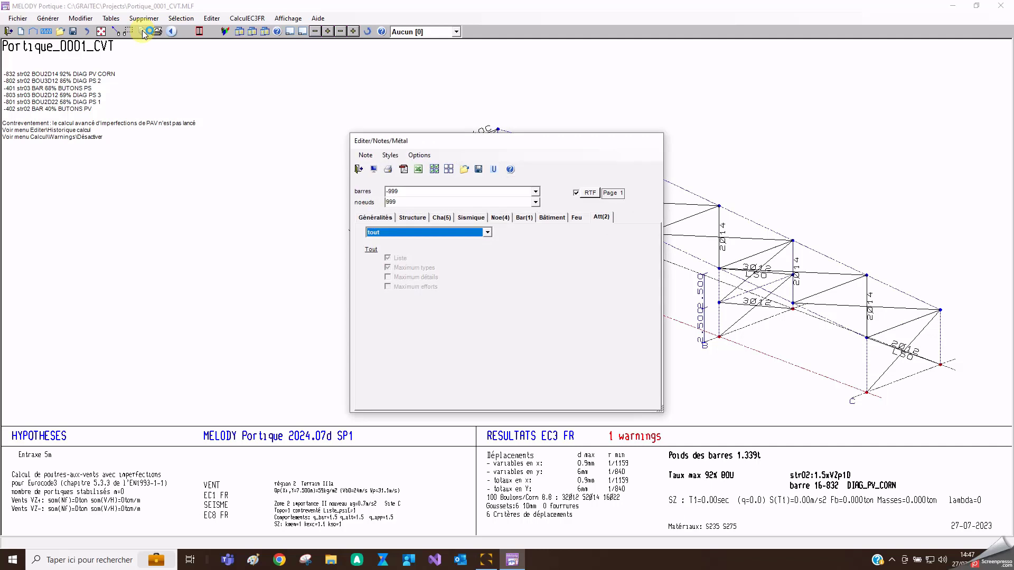
{"action": "left_click", "coordinate": [448, 170]}
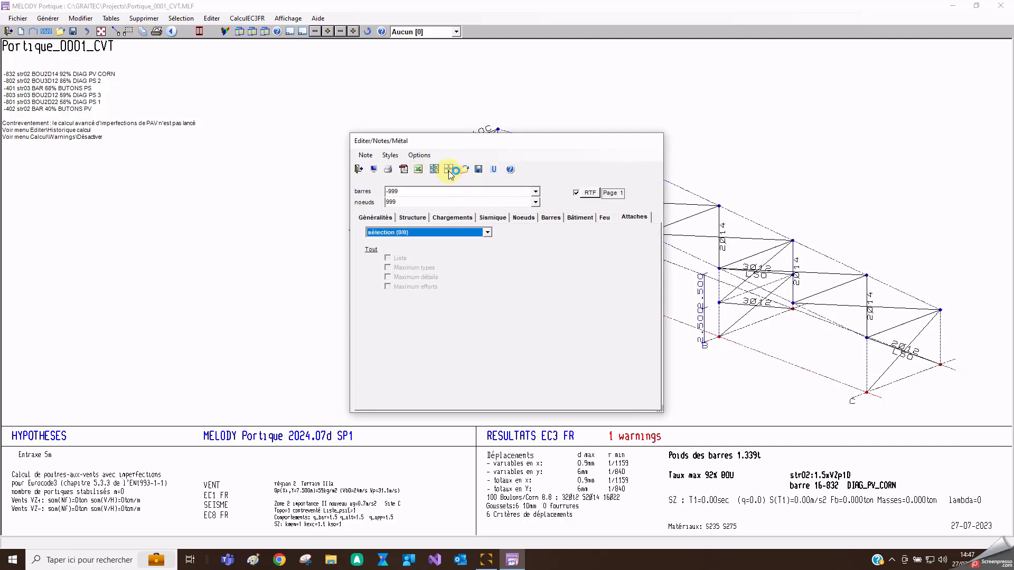
{"action": "left_click", "coordinate": [556, 219]}
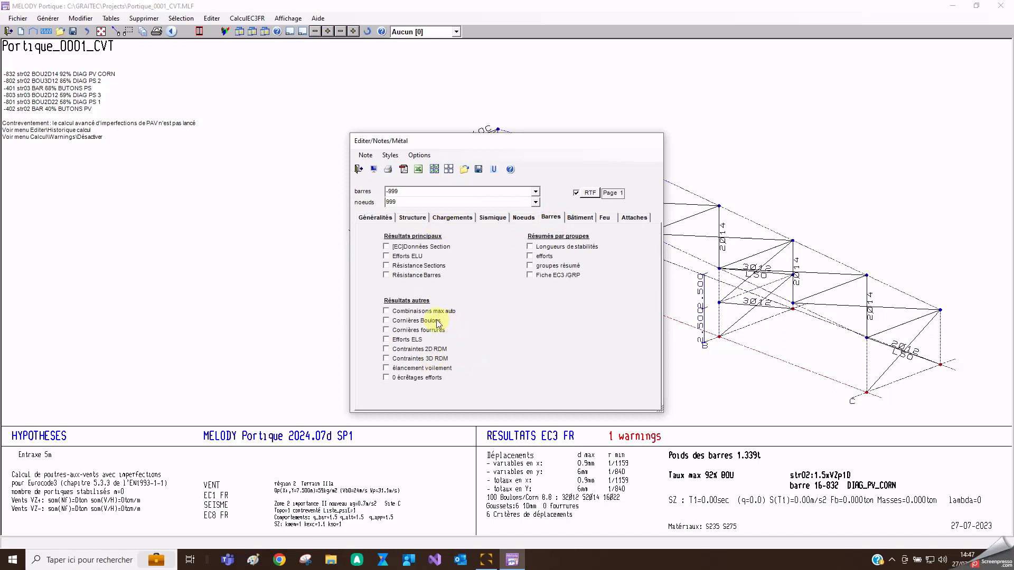
{"action": "left_click", "coordinate": [387, 321]}
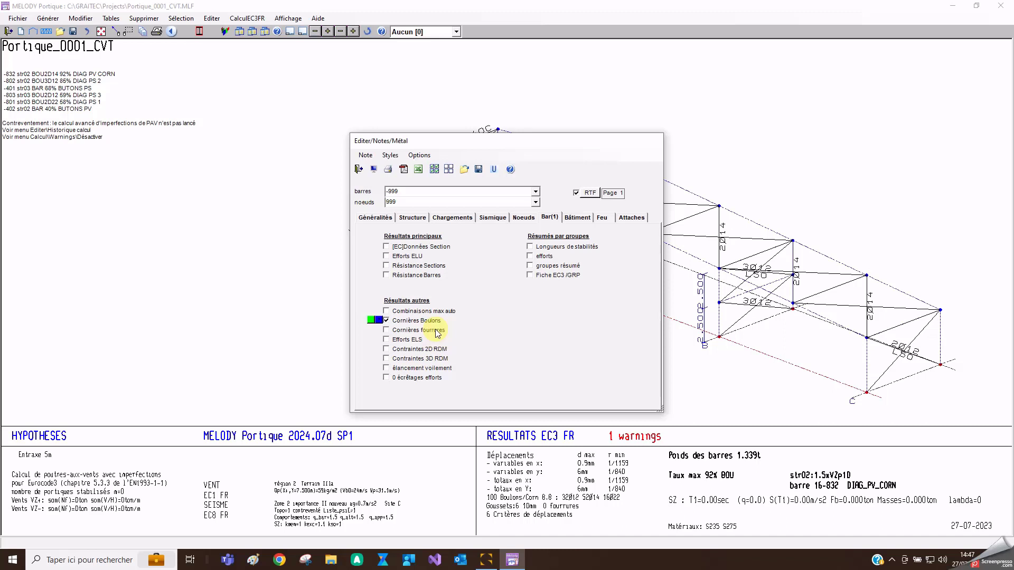
Preview the angle and bolt note, look through its connection tables for each bar group, and close it
{"action": "left_click", "coordinate": [375, 169]}
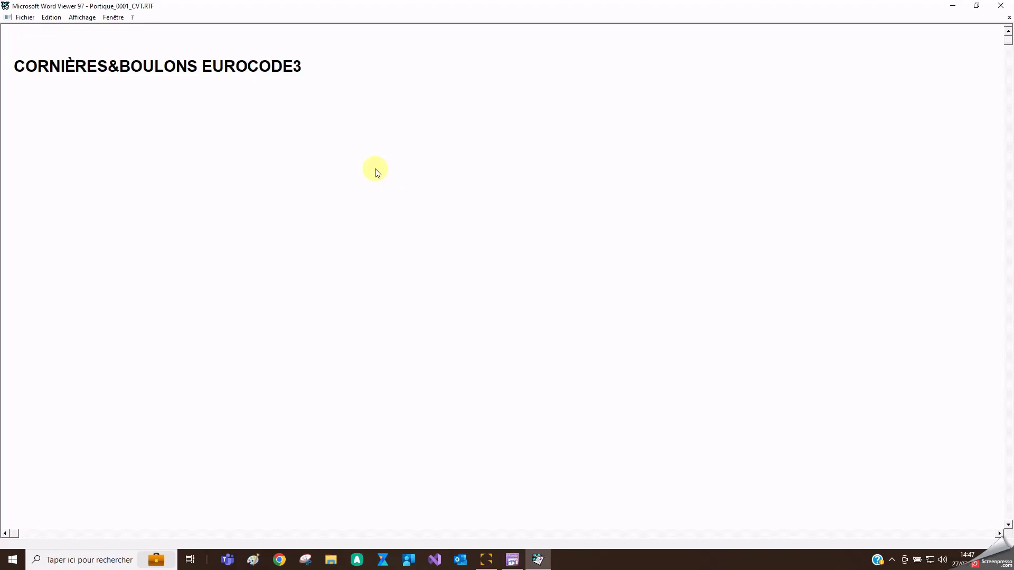
{"action": "scroll", "coordinate": [320, 211], "scroll_direction": "down", "scroll_amount": 5}
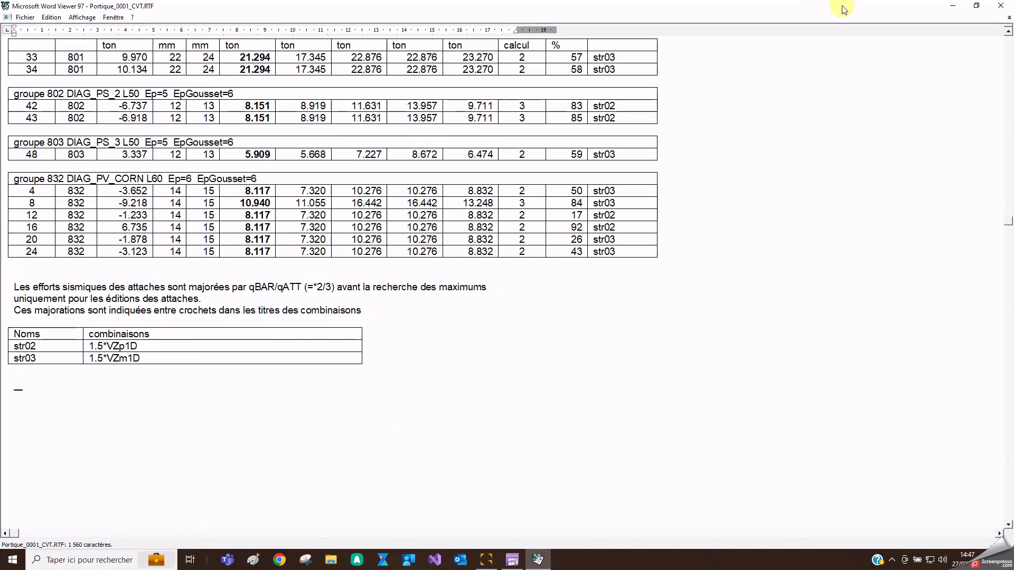
{"action": "left_click", "coordinate": [1001, 5]}
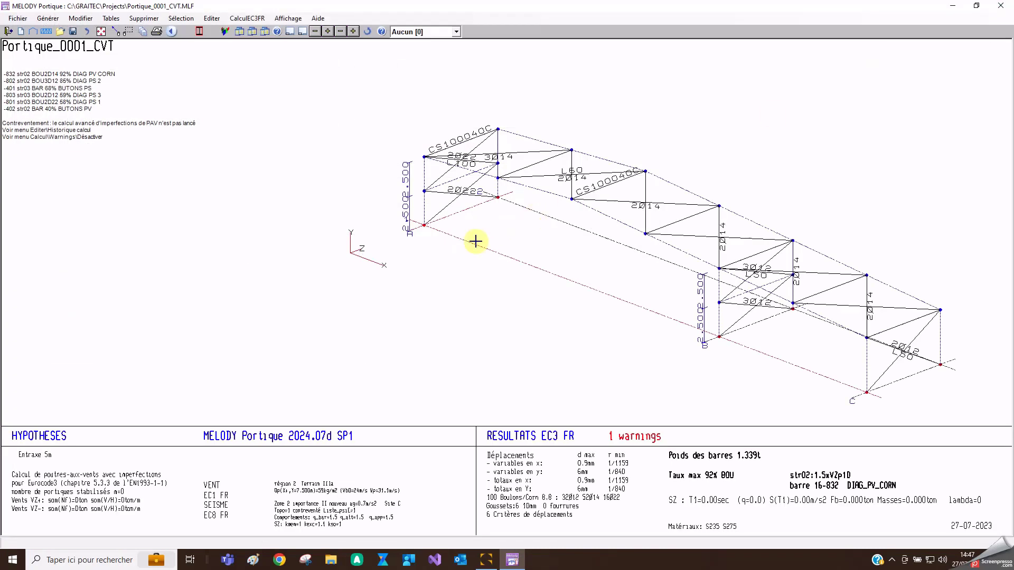
Save the bracing model and open the B2PC2T1C assistant for a two-span beam with a cantilever
{"action": "left_click", "coordinate": [71, 31]}
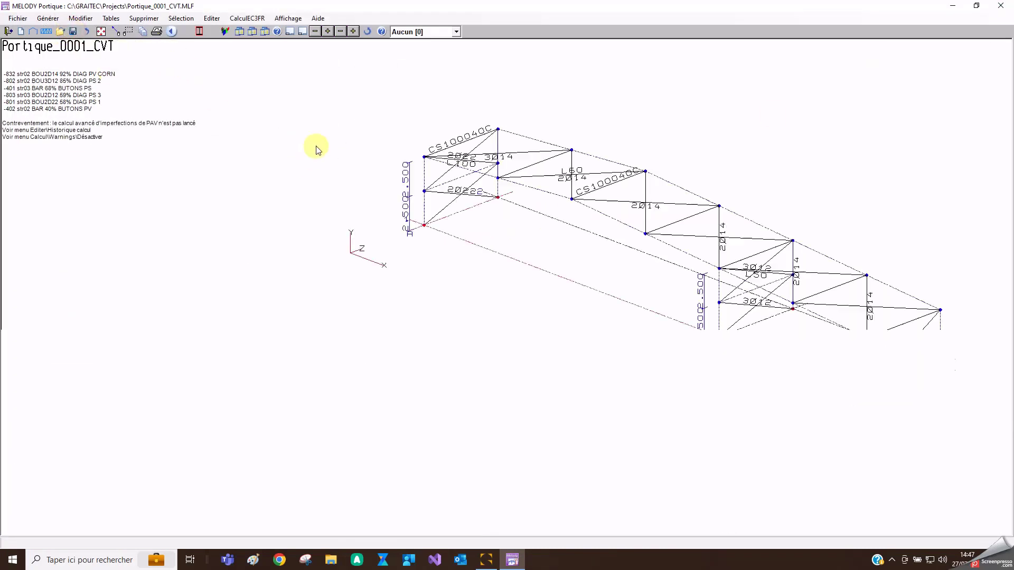
{"action": "left_click", "coordinate": [255, 32]}
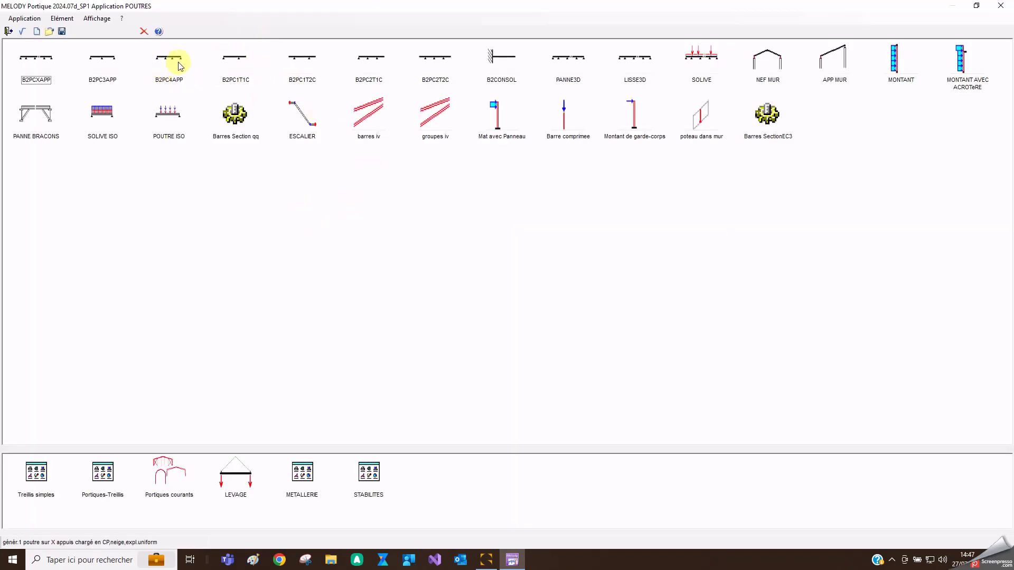
{"action": "double_click", "coordinate": [378, 59]}
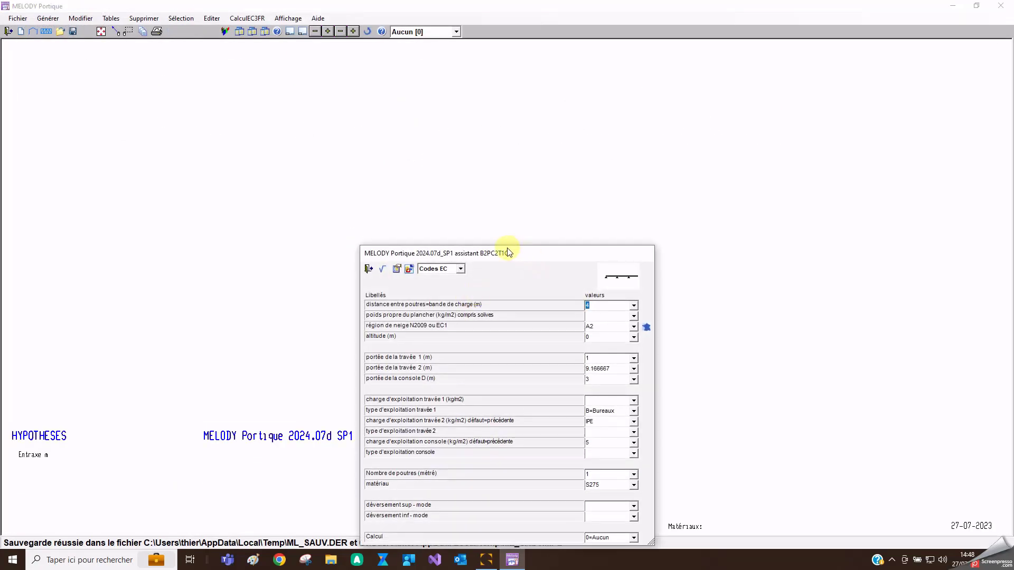
{"action": "left_click_drag", "start_coordinate": [521, 253], "coordinate": [427, 188]}
{"action": "left_click_drag", "start_coordinate": [373, 156], "coordinate": [338, 125]}
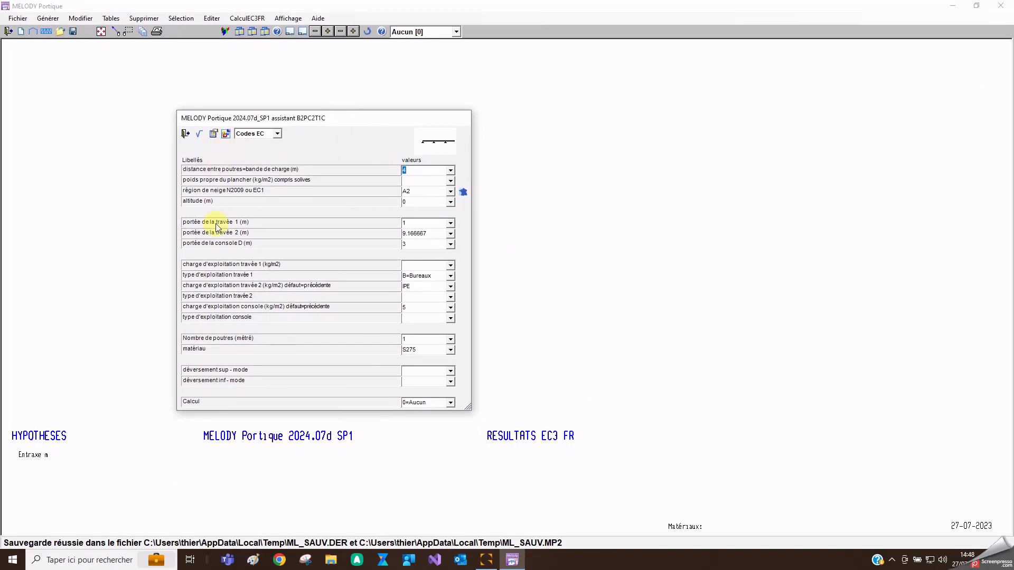
Set the distance between beams to 2 m and the floor self-weight to 150 kg/m²
{"action": "left_click", "coordinate": [423, 172]}
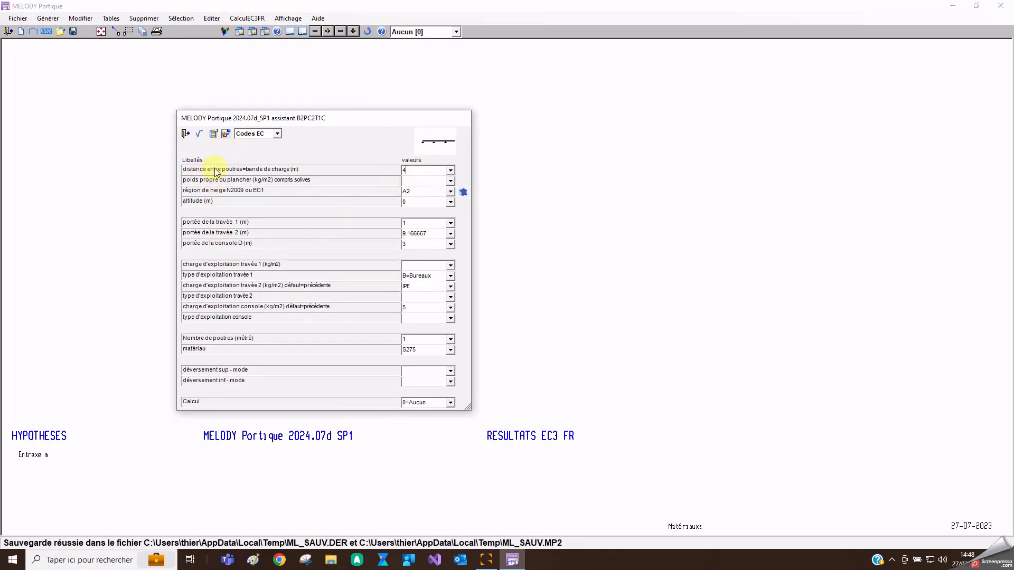
{"action": "double_click", "coordinate": [414, 170]}
{"action": "left_click", "coordinate": [418, 183]}
{"action": "type", "text": "125"}
{"action": "key", "text": "Return"}
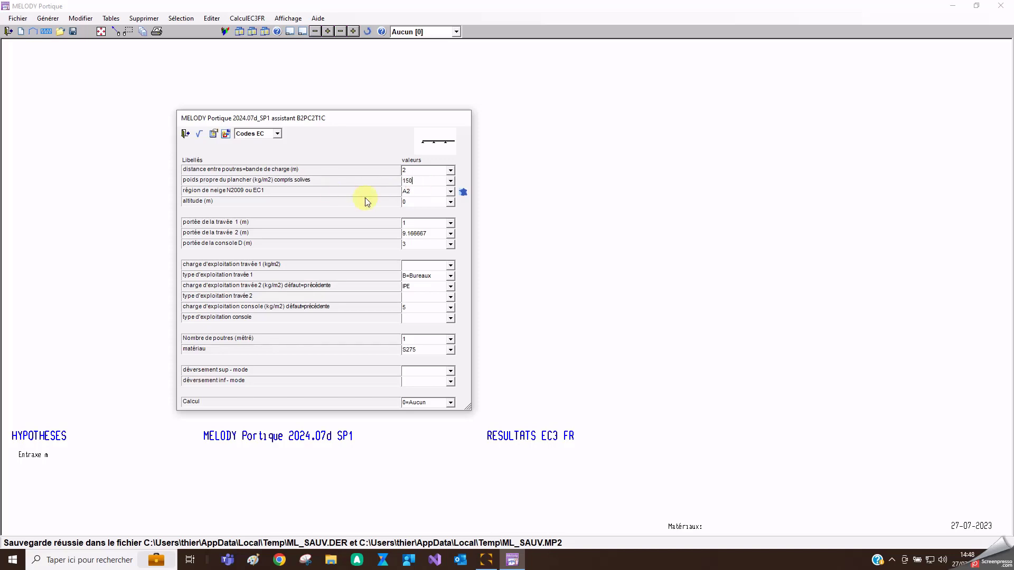
Set both the snow region and the altitude to 0 for the beam
{"action": "left_click", "coordinate": [419, 202]}
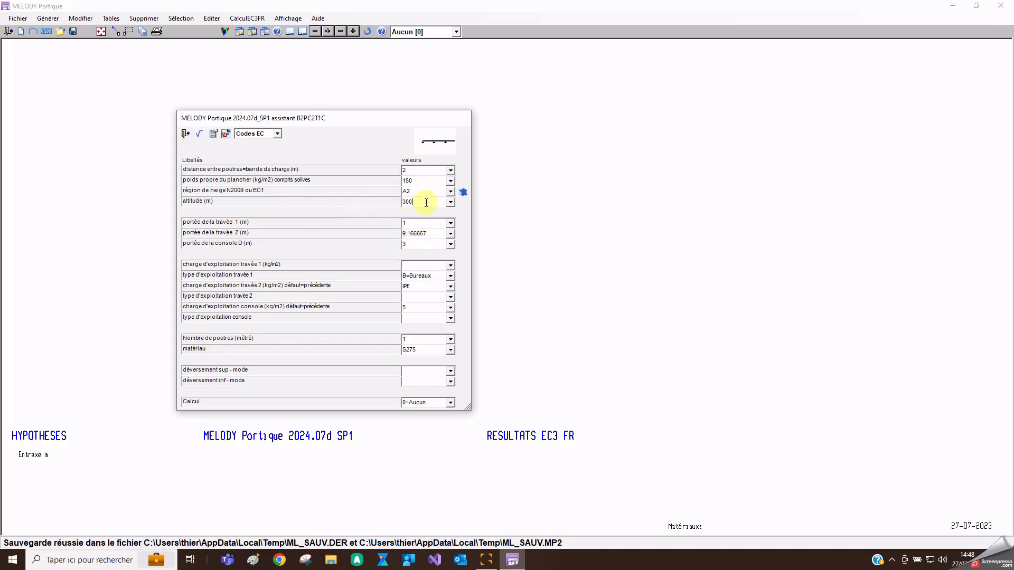
{"action": "left_click", "coordinate": [445, 191]}
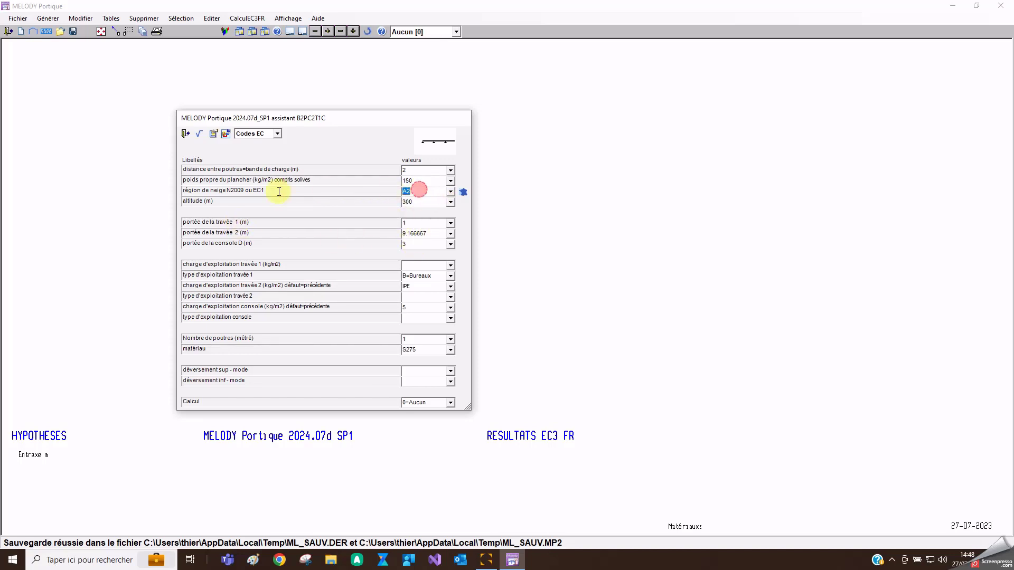
{"action": "type", "text": "0"}
Set span 1 to 5 m, span 2 to 7 m and the cantilever to 2 m
{"action": "left_click", "coordinate": [425, 222]}
{"action": "left_click", "coordinate": [431, 233]}
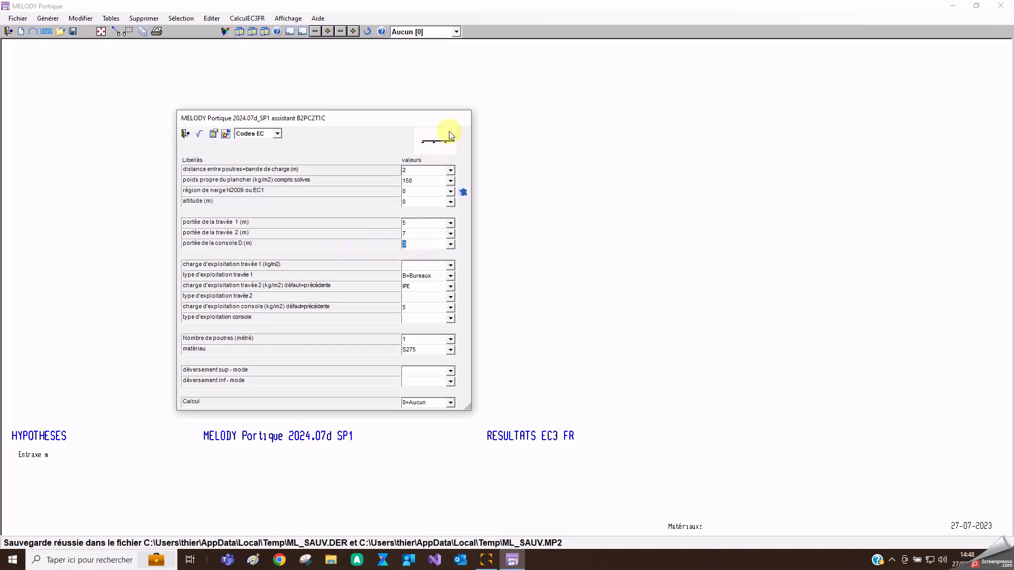
{"action": "type", "text": "2"}
Give span 1 a 450 kg/m² imposed load of type E1=Stockage, and span 2 a 250 kg/m² imposed load
{"action": "left_click", "coordinate": [423, 264]}
{"action": "left_click", "coordinate": [424, 264]}
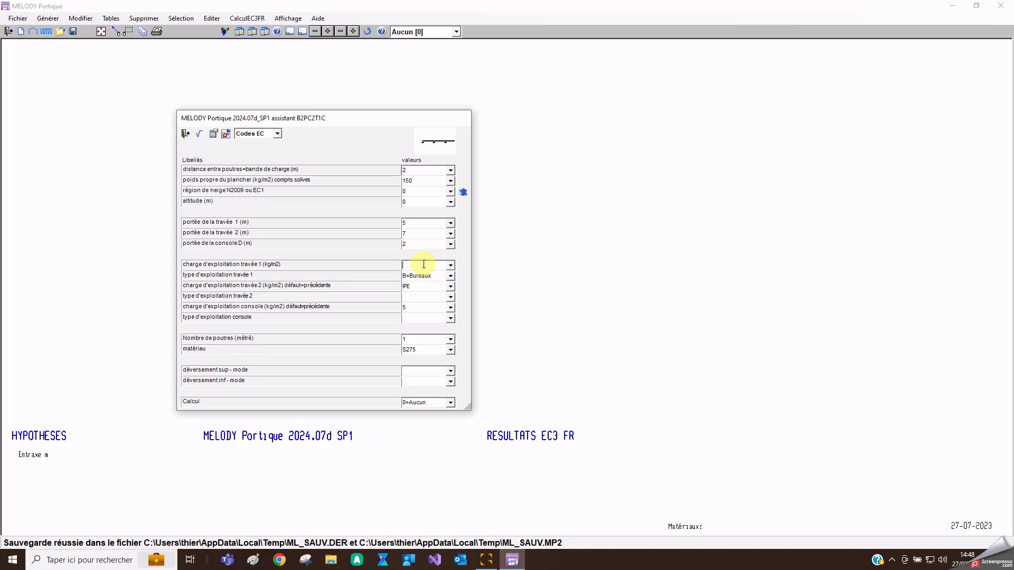
{"action": "type", "text": "25"}
{"action": "left_click_drag", "start_coordinate": [431, 265], "coordinate": [300, 266]}
{"action": "type", "text": "450"}
{"action": "left_click", "coordinate": [451, 276]}
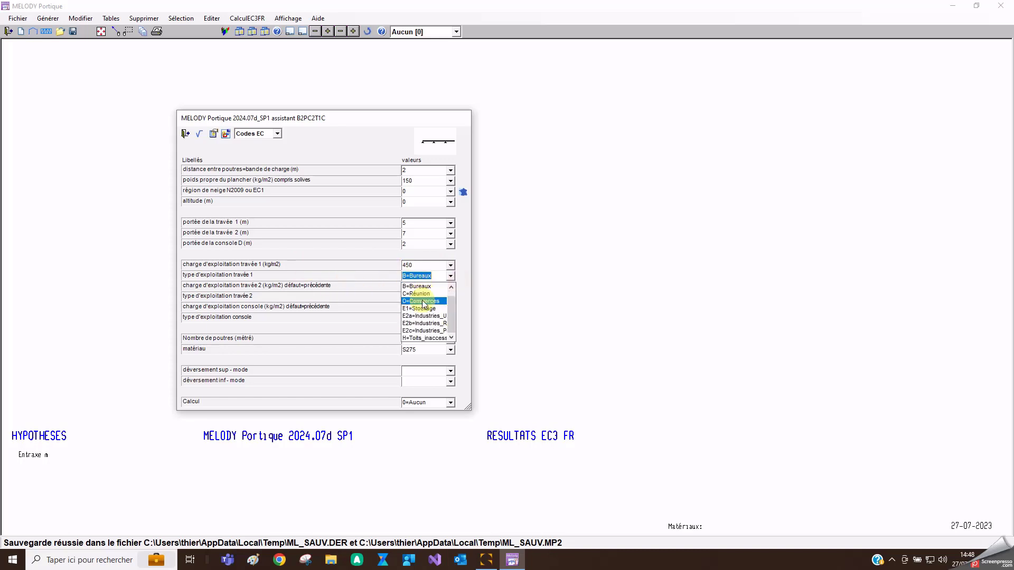
{"action": "left_click", "coordinate": [442, 307]}
{"action": "left_click", "coordinate": [417, 286]}
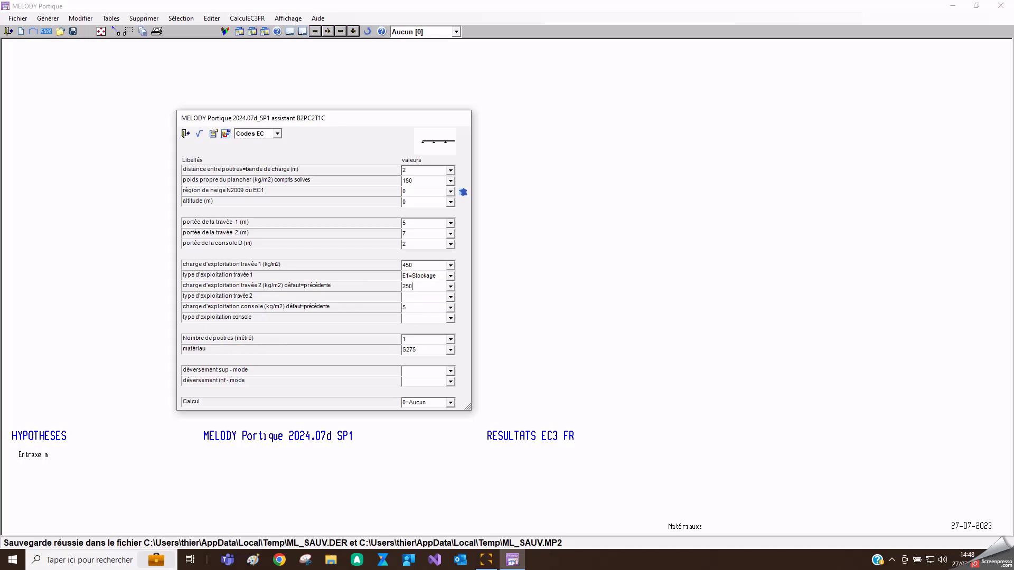
Set span 2's usage type to B=Bureaux, and give the cantilever a 250 kg/m² imposed load of type B=Bureaux
{"action": "left_click", "coordinate": [451, 297]}
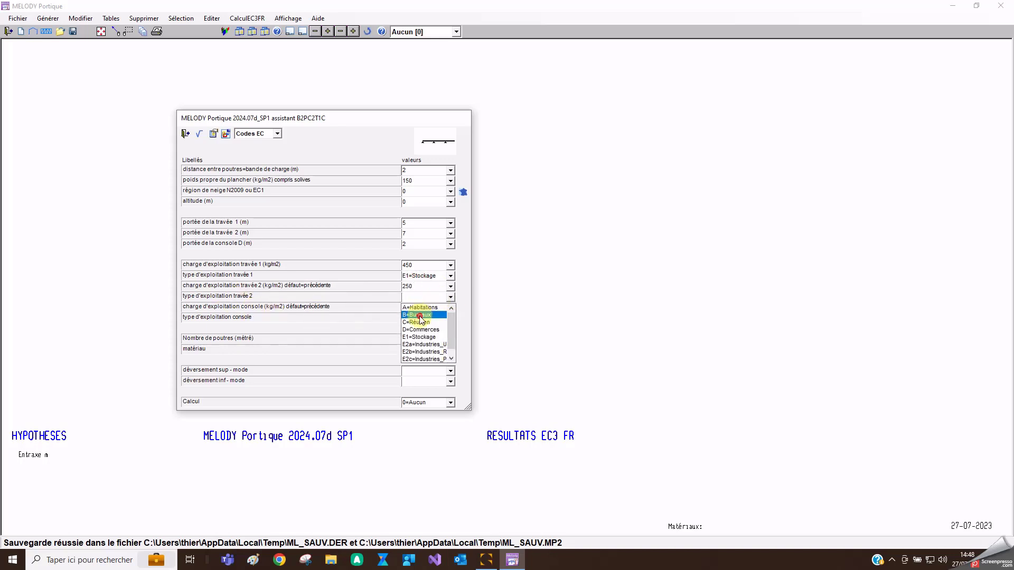
{"action": "left_click", "coordinate": [421, 316]}
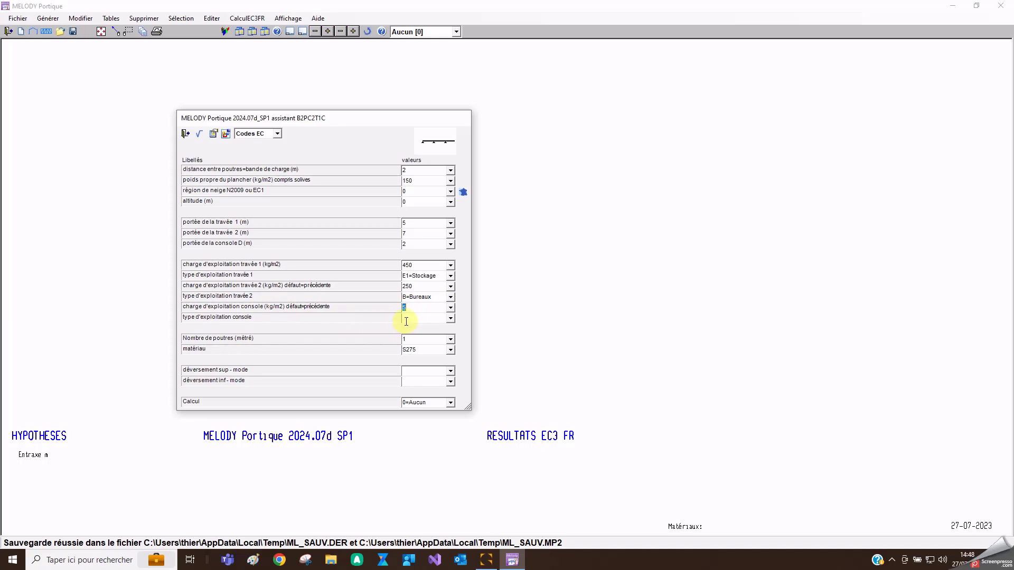
{"action": "type", "text": "250"}
{"action": "left_click", "coordinate": [451, 319]}
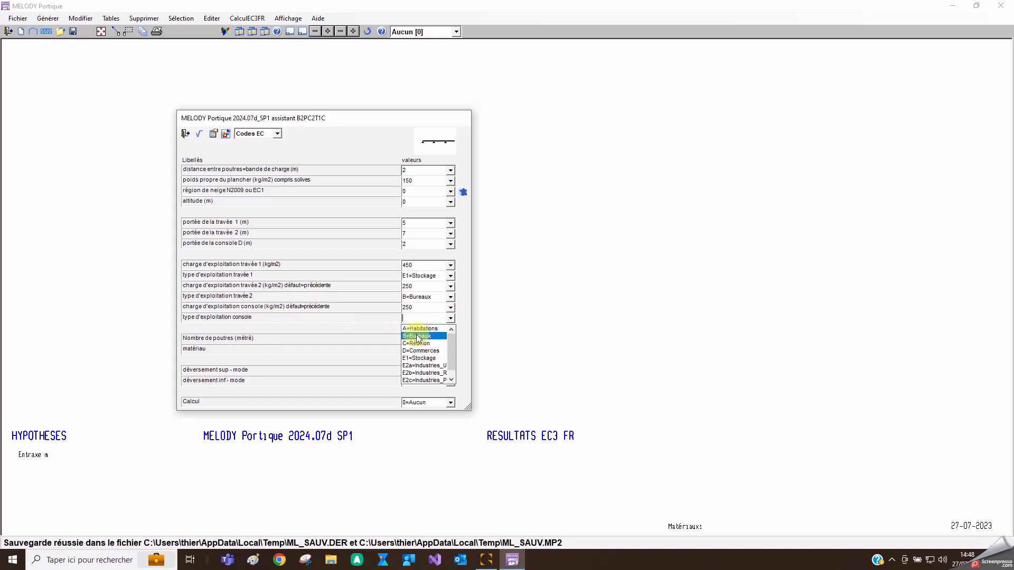
{"action": "left_click", "coordinate": [418, 336]}
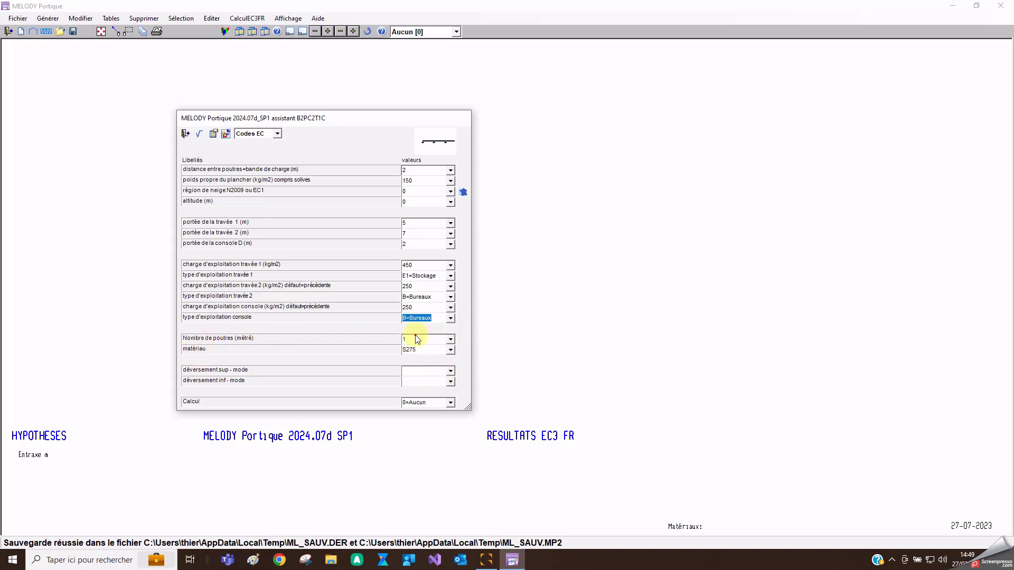
Set the upper lateral-torsional buckling mode to 0=non and the lower one to 5=auto
{"action": "left_click", "coordinate": [423, 350]}
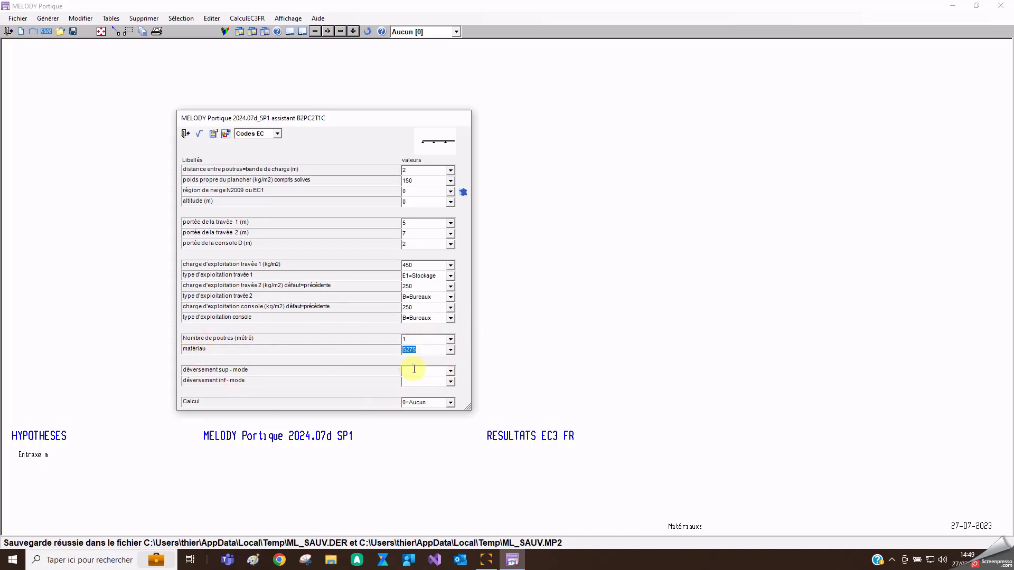
{"action": "left_click", "coordinate": [452, 372]}
{"action": "left_click", "coordinate": [408, 381]}
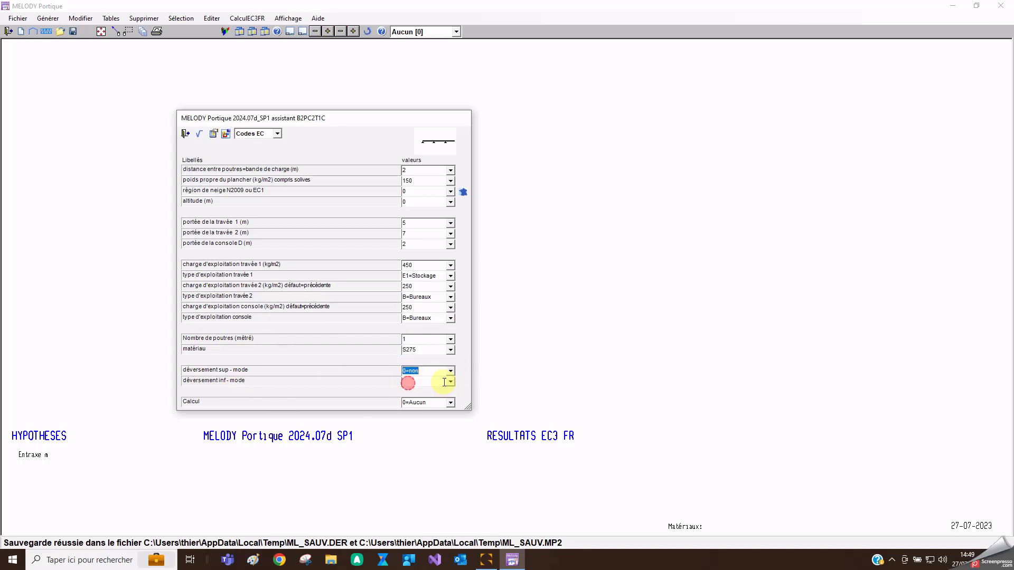
{"action": "left_click", "coordinate": [450, 382]}
{"action": "left_click", "coordinate": [416, 399]}
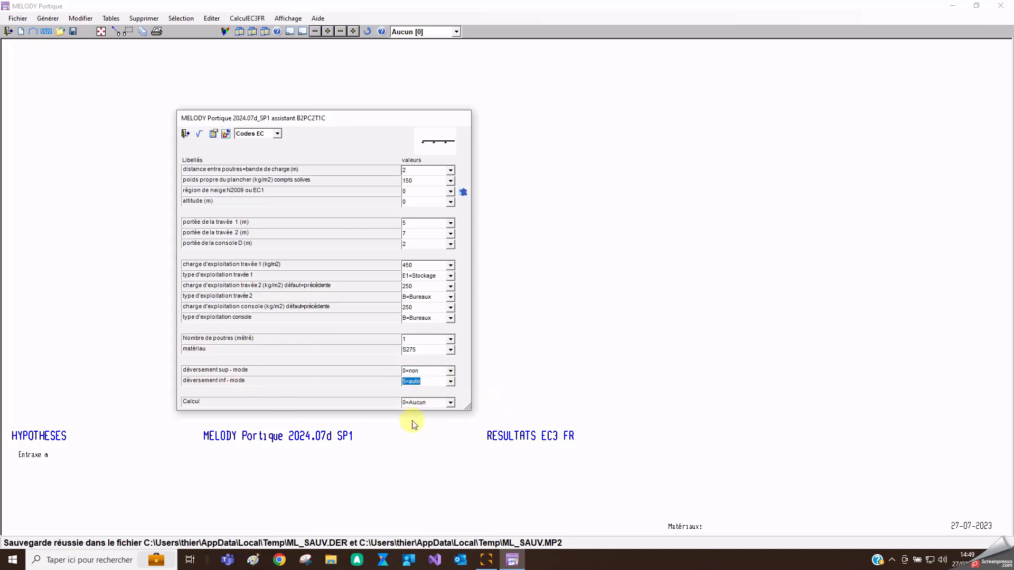
Set the calculation option to 4=Optim and generate the two-span beam with its cantilever
{"action": "left_click", "coordinate": [437, 404]}
{"action": "left_click", "coordinate": [451, 403]}
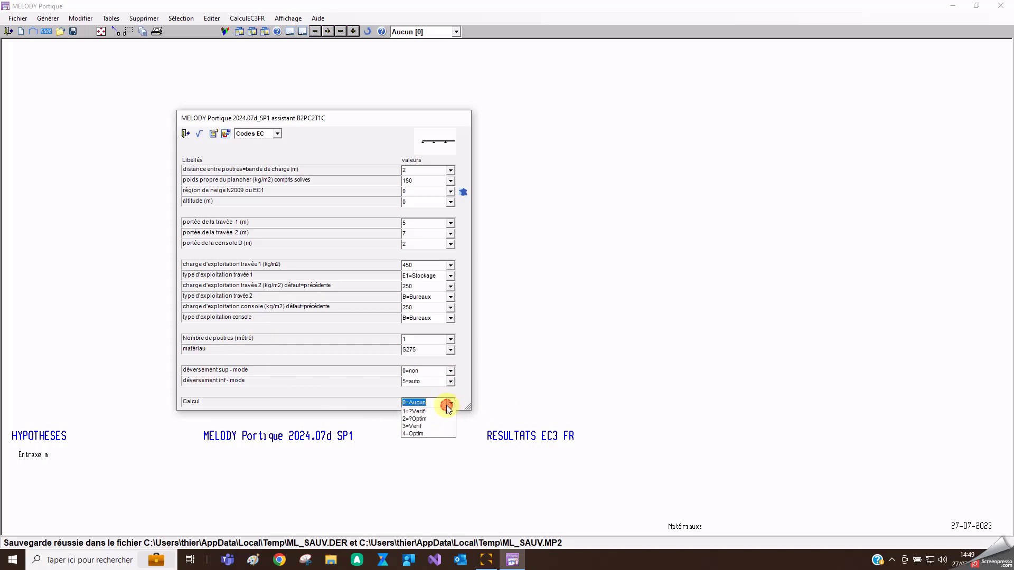
{"action": "left_click", "coordinate": [416, 443]}
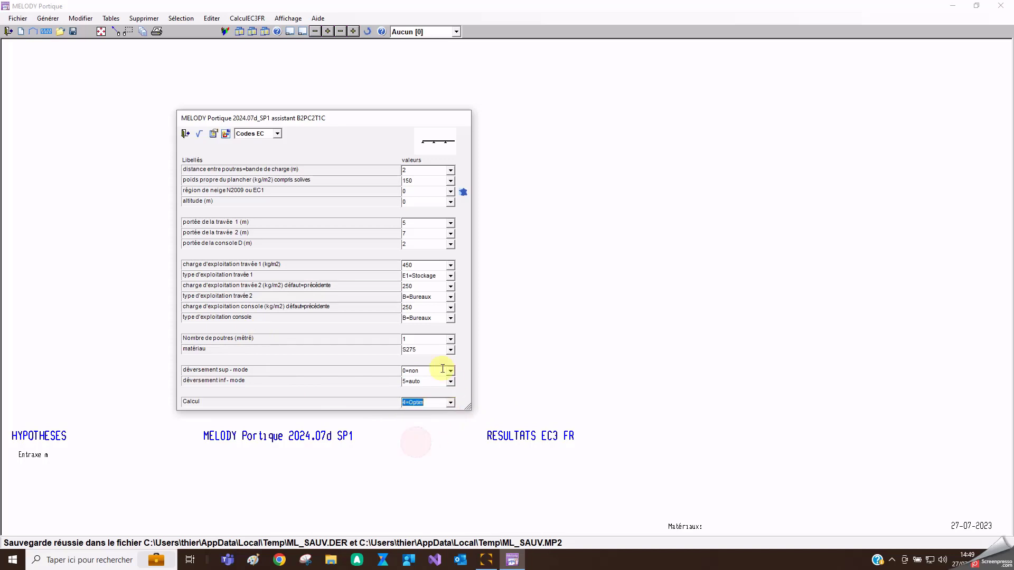
{"action": "left_click", "coordinate": [200, 133]}
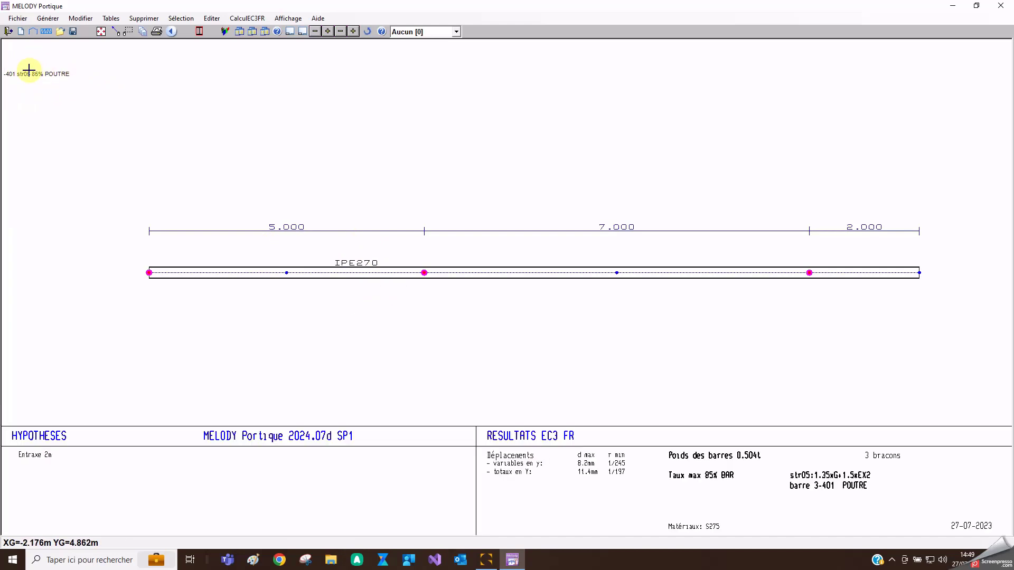
Display the deflection ratios along the beam and reduce its section to the previous profile, IPE240
{"action": "key", "text": "d"}
{"action": "key", "text": "d"}
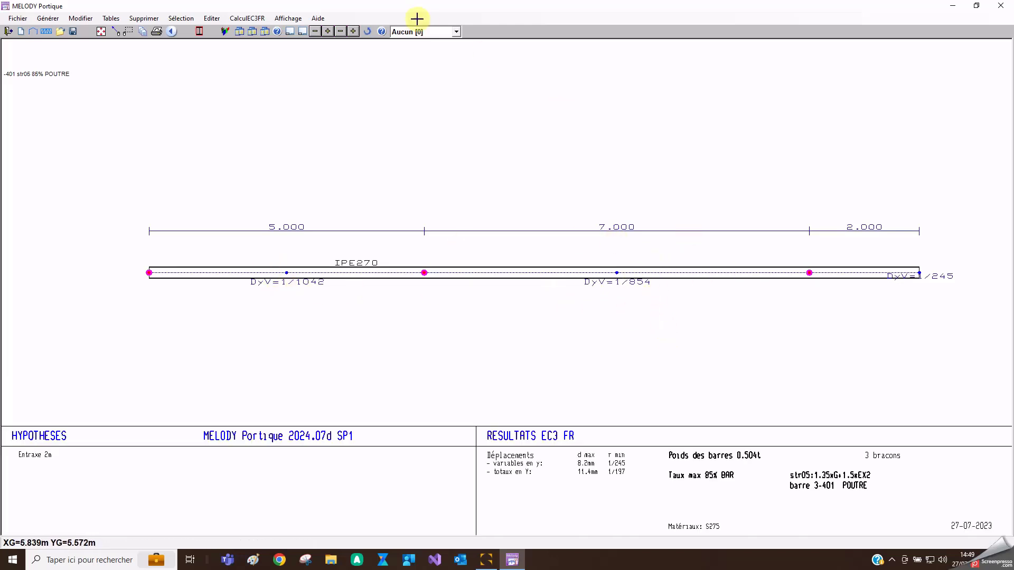
{"action": "left_click", "coordinate": [316, 31]}
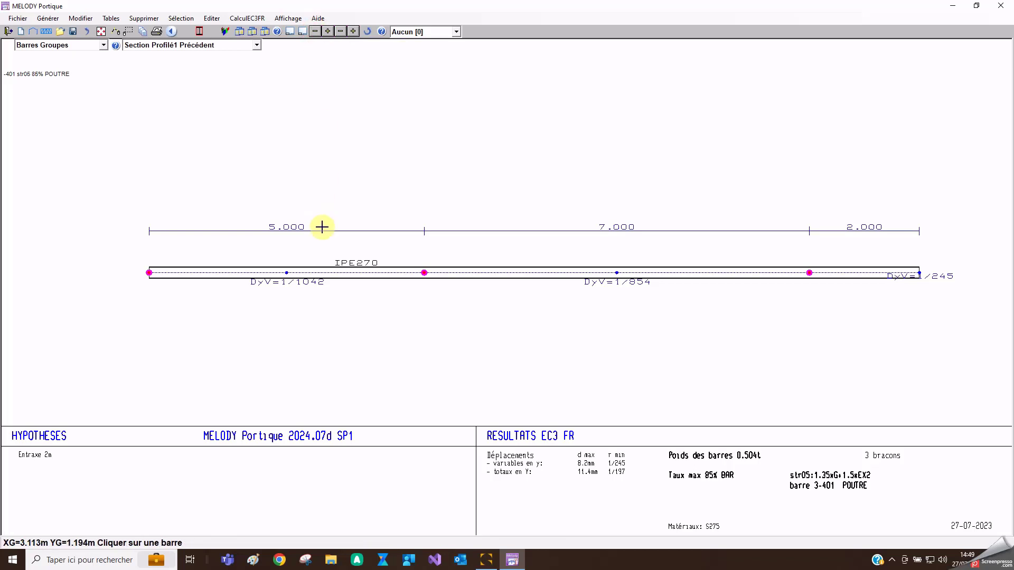
{"action": "left_click", "coordinate": [373, 274]}
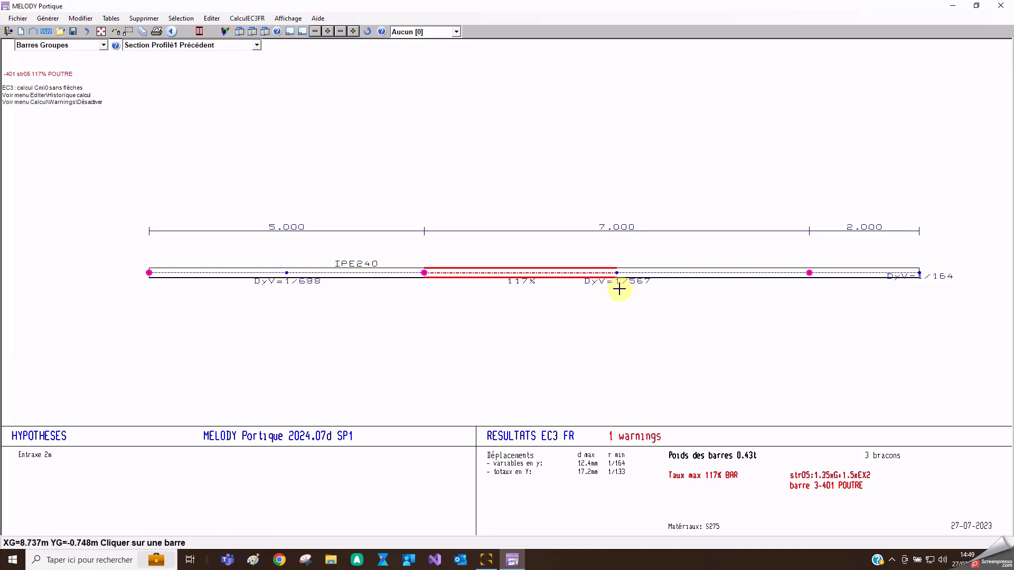